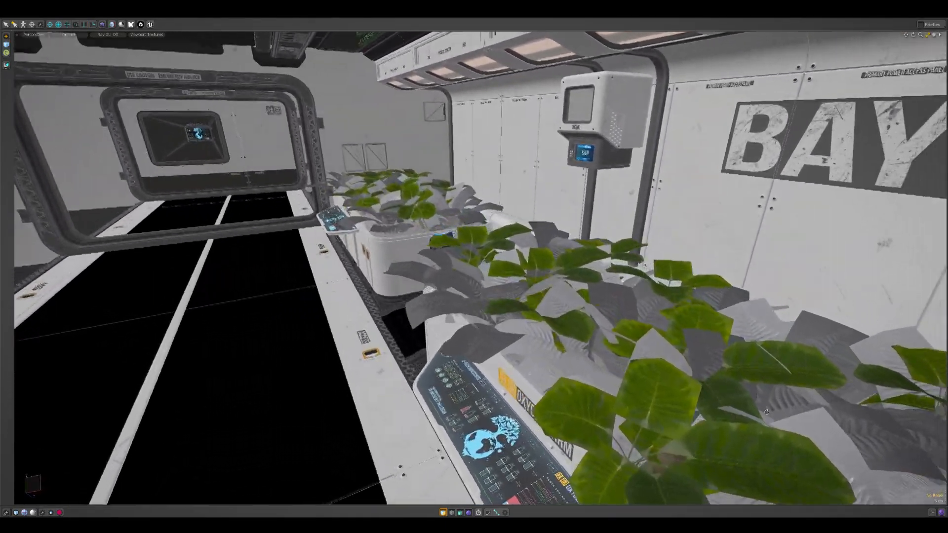
Examine the leafy plants and the planters along the walkway from close up and from above
left_click_drag(767, 412, 610, 301, "alt")
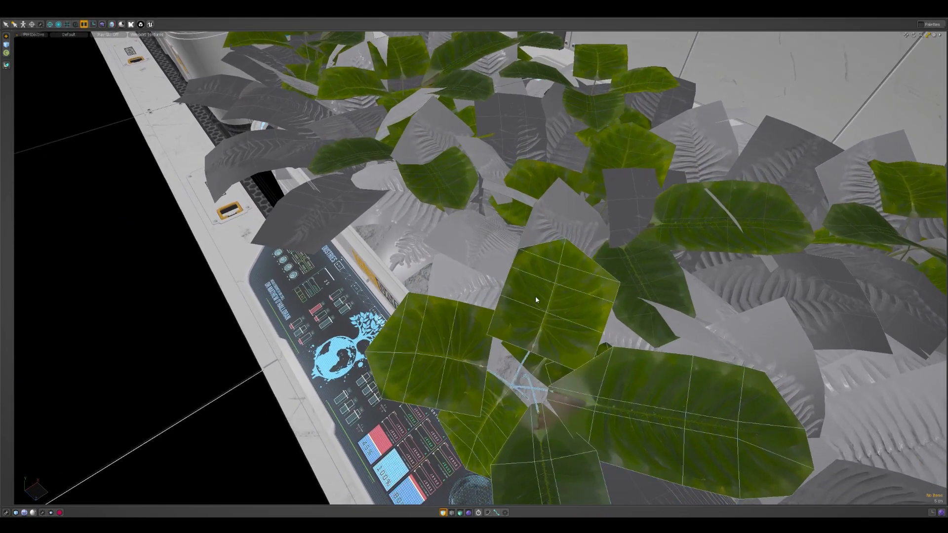
left_click_drag(605, 255, 587, 255, "alt")
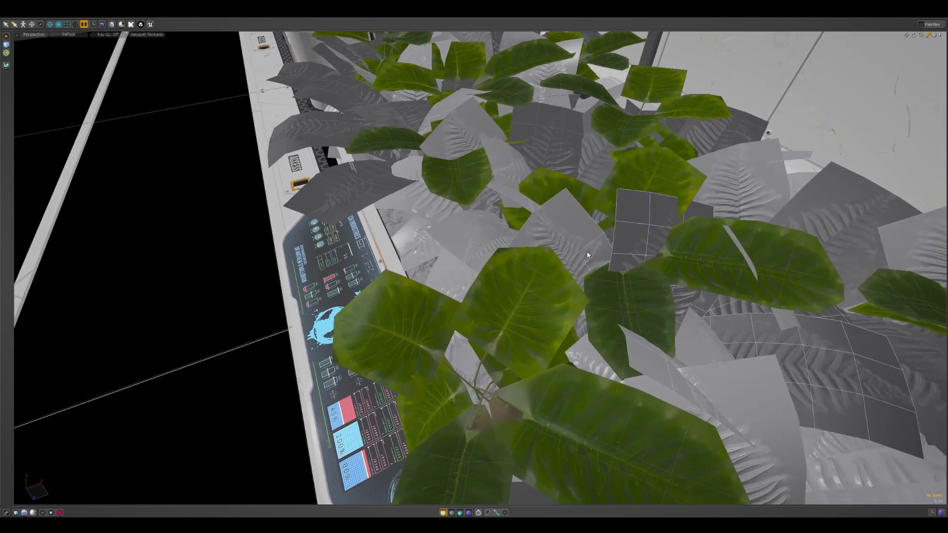
left_click_drag(588, 254, 467, 315, "alt")
left_click_drag(645, 324, 663, 344, "alt")
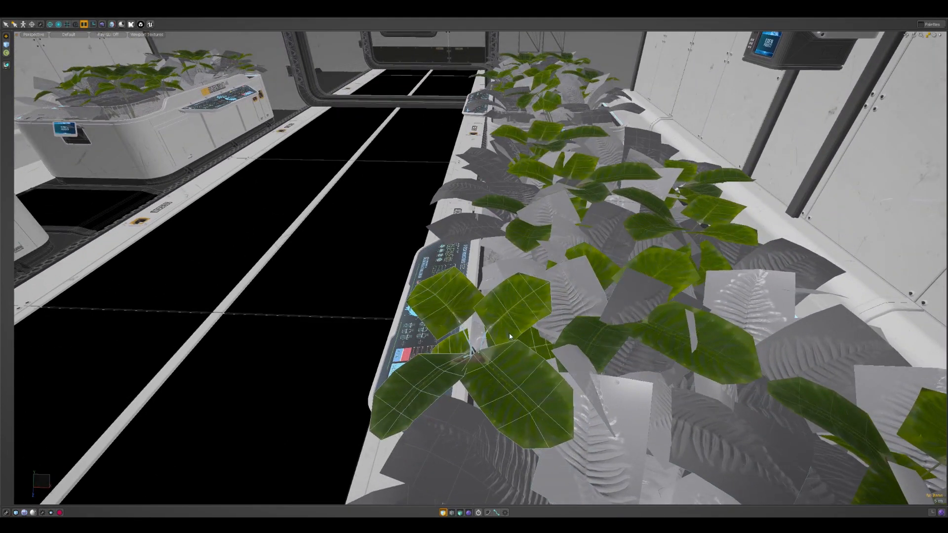
left_click_drag(585, 267, 610, 237, "alt")
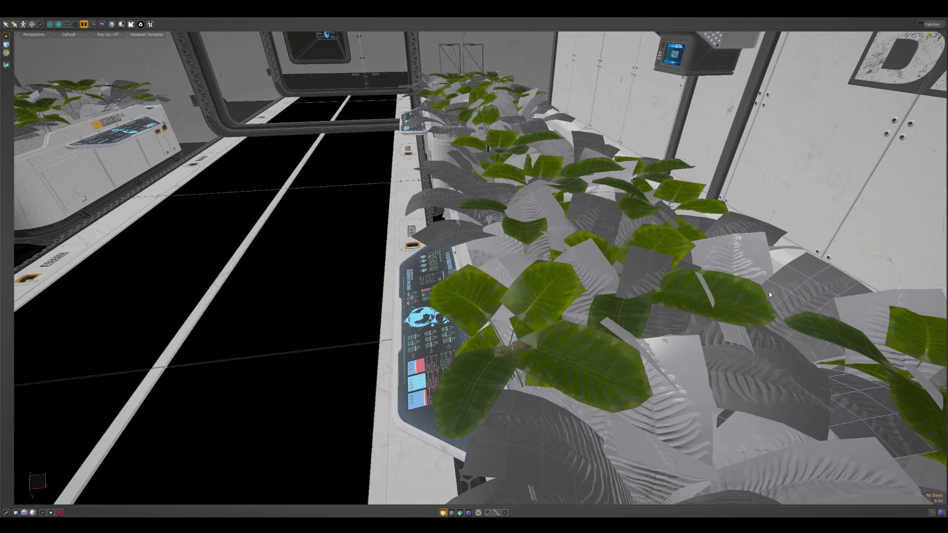
left_click_drag(755, 282, 763, 316, "alt")
scroll(766, 261, "down", 5)
scroll(541, 267, "up", 3)
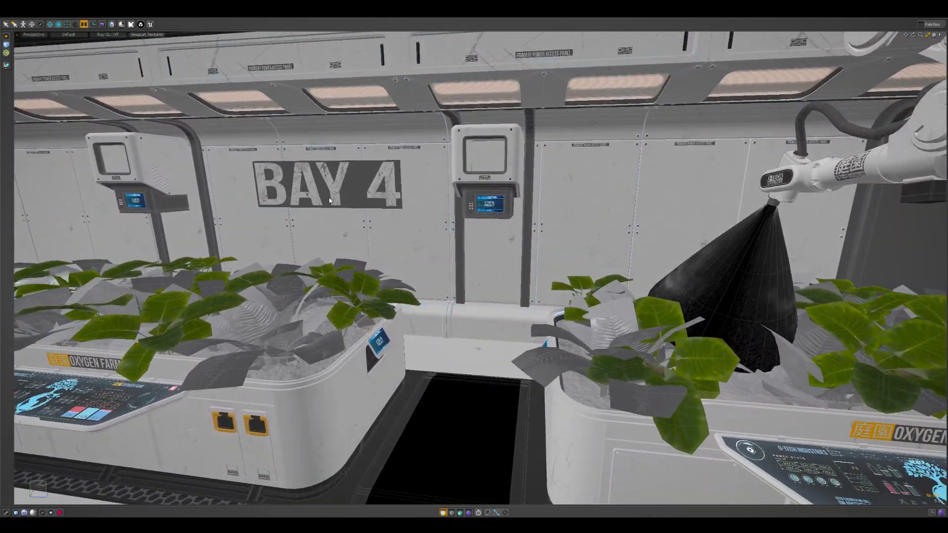
Select the wall panel behind the BAY 4 sign to show where the repeated panel pieces begin and end
left_click(434, 212)
left_click_drag(437, 212, 579, 270, "alt+shift")
key("x")
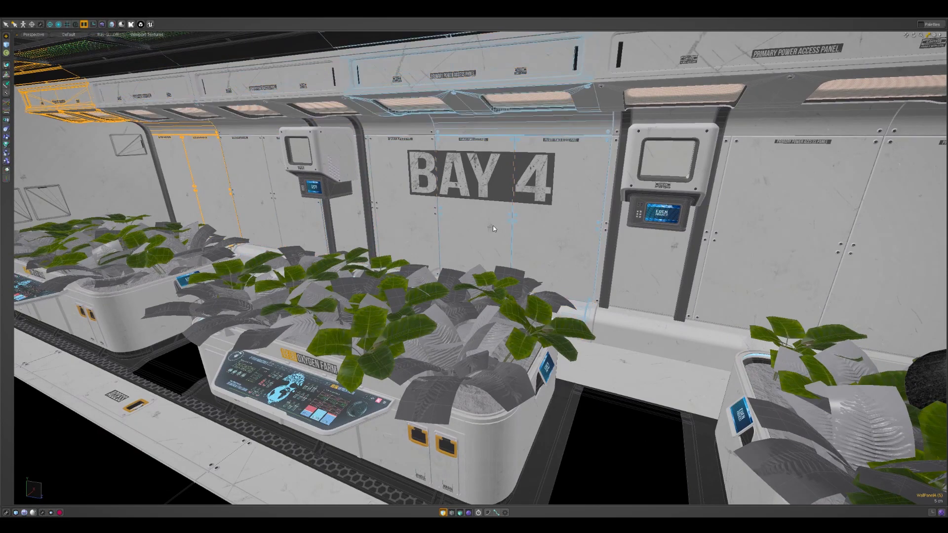
left_click(773, 247)
mouse_move(773, 246)
left_mouse_down("alt")
mouse_move(815, 250)
mouse_move(765, 250)
left_mouse_up("alt")
left_click(815, 251)
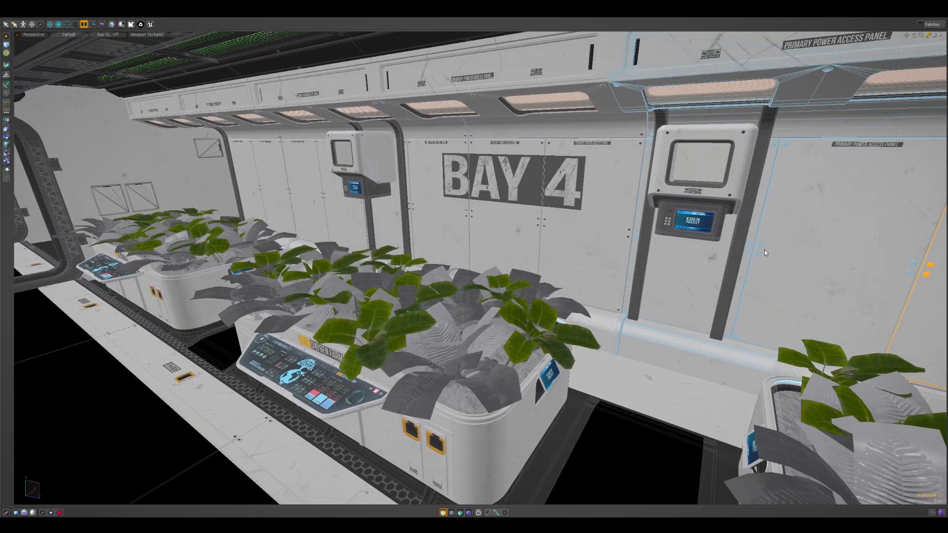
left_click(578, 248)
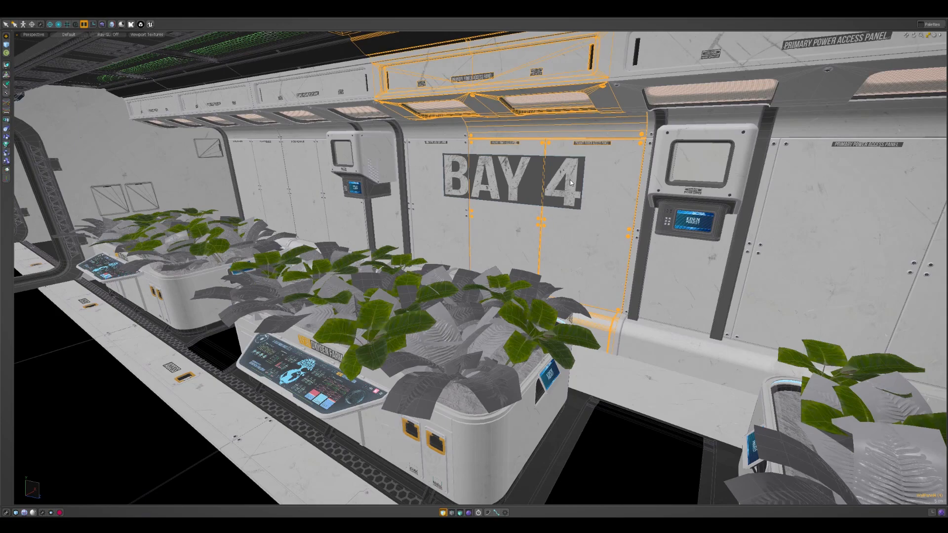
Examine the selected wall panel's seams, bolts, surface scratches and PRIMARY POWER ACCESS PANEL labels
left_click_drag(570, 183, 609, 224, "alt")
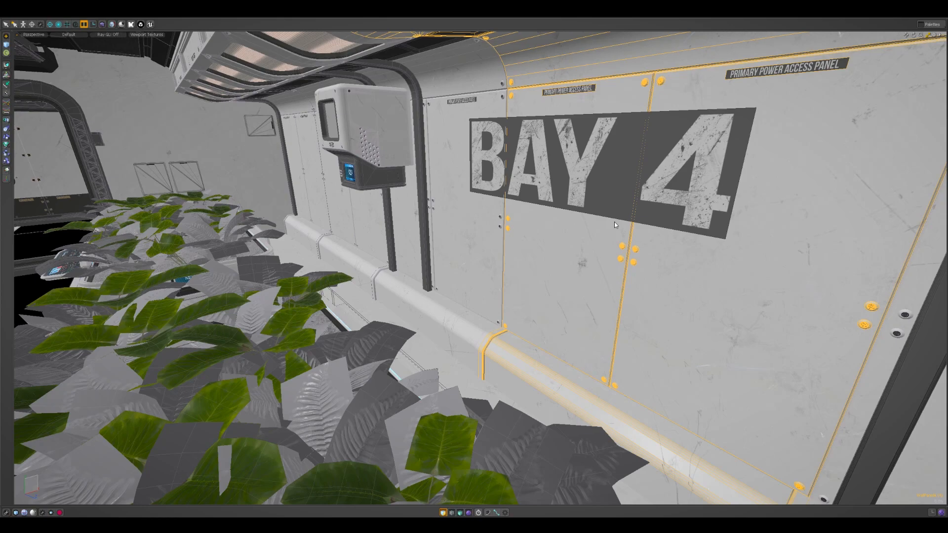
left_click_drag(615, 223, 594, 224, "alt")
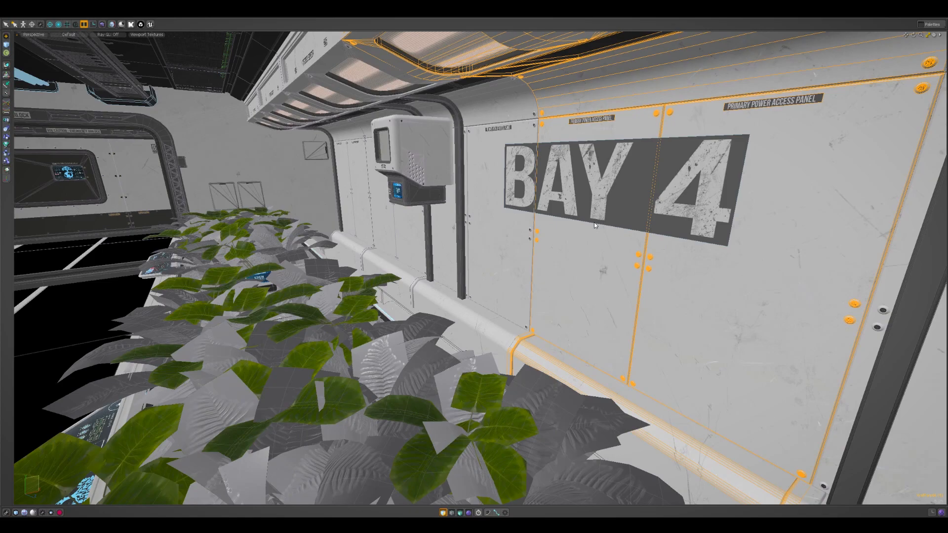
left_click_drag(594, 225, 677, 225, "alt")
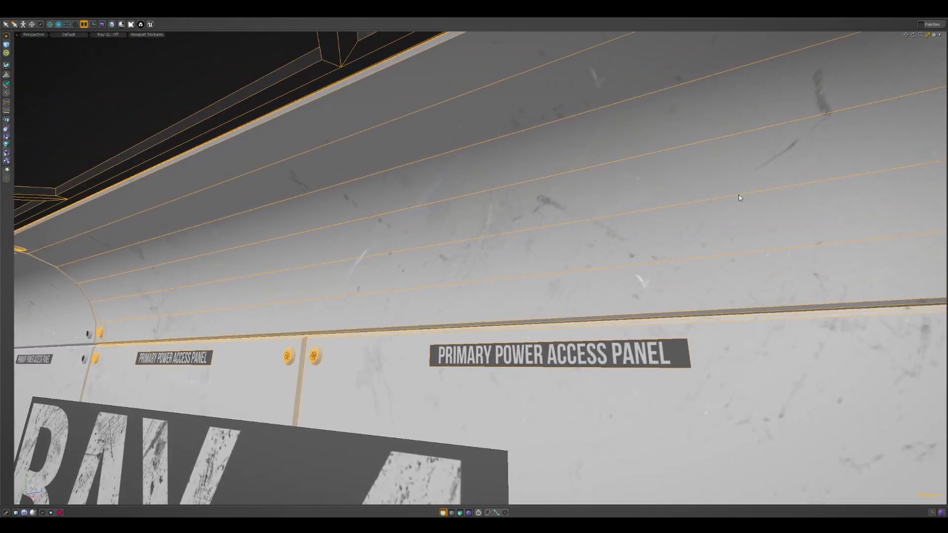
left_click_drag(789, 209, 533, 198, "alt")
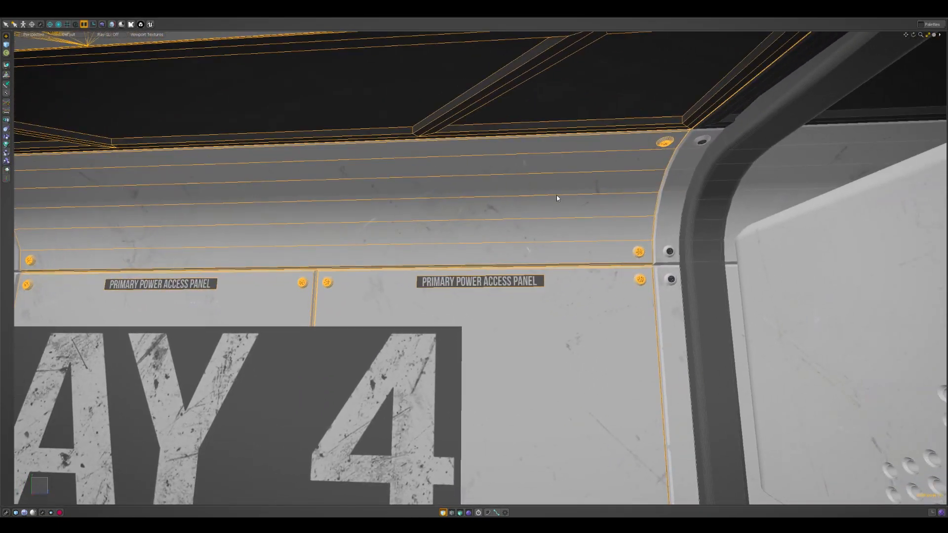
left_click_drag(908, 227, 730, 218, "alt+shift")
left_click_drag(633, 207, 302, 188, "alt+shift")
left_click_drag(766, 188, 523, 235, "alt+shift")
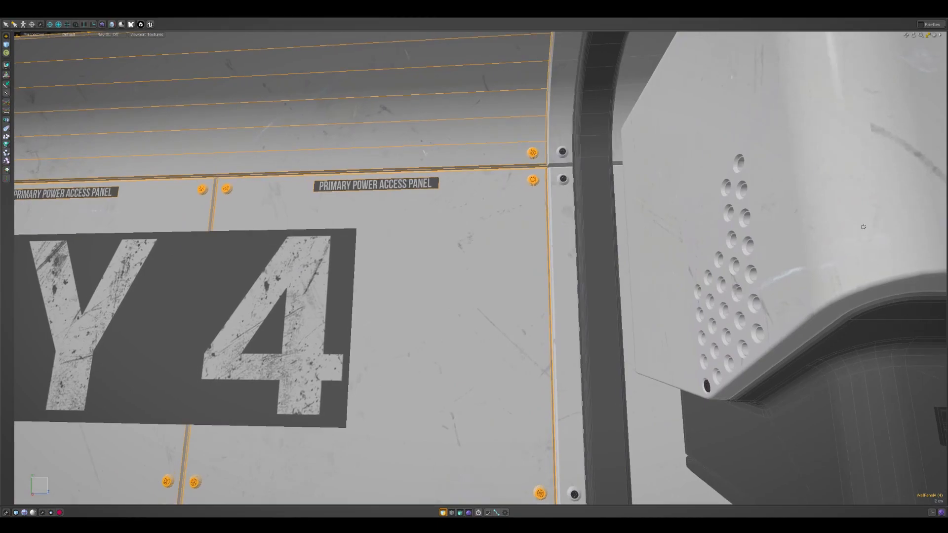
left_click_drag(380, 272, 577, 227, "alt+shift")
left_click_drag(578, 227, 659, 235, "ctrl+alt")
Select the BAY 4 decal plane and inspect it up close at an angle
left_click(632, 199)
left_click_drag(722, 173, 637, 268, "ctrl+alt")
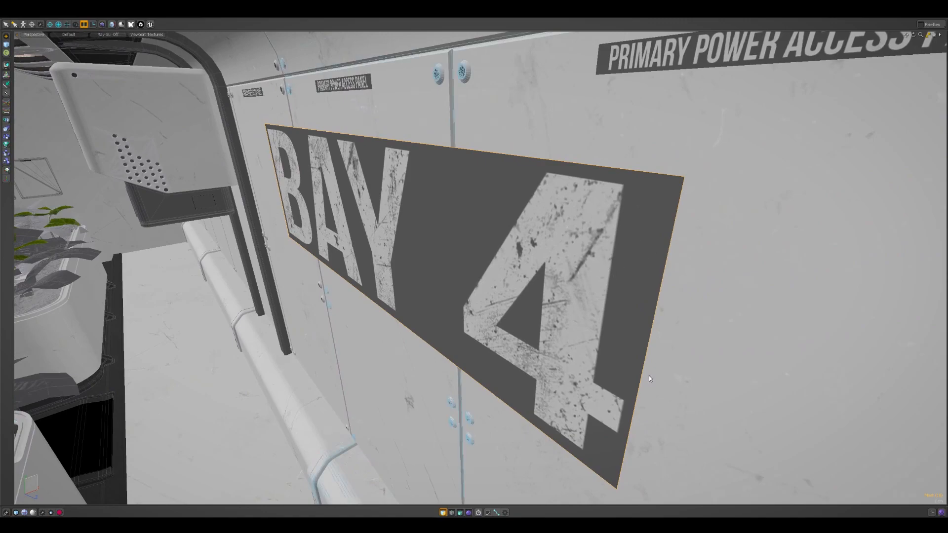
scroll(656, 240, "down", 4)
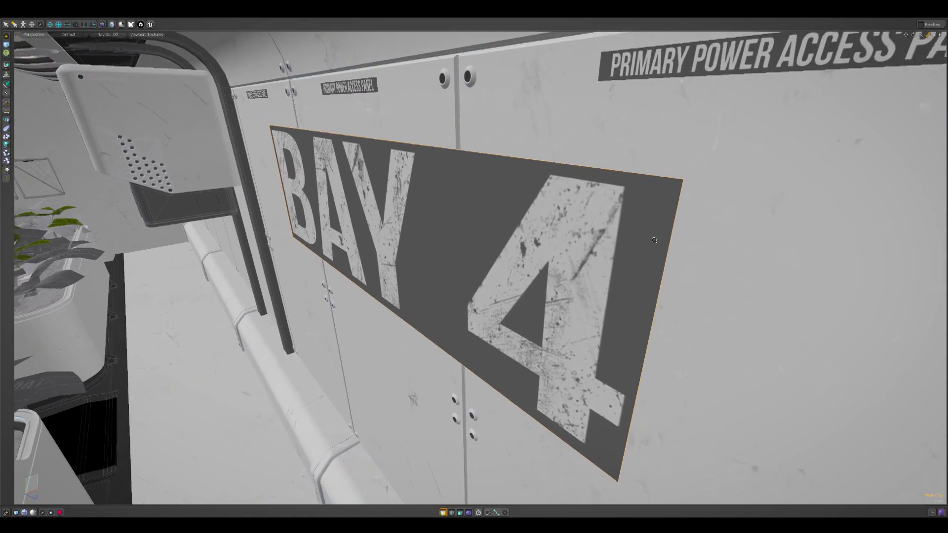
scroll(651, 248, "down", 5)
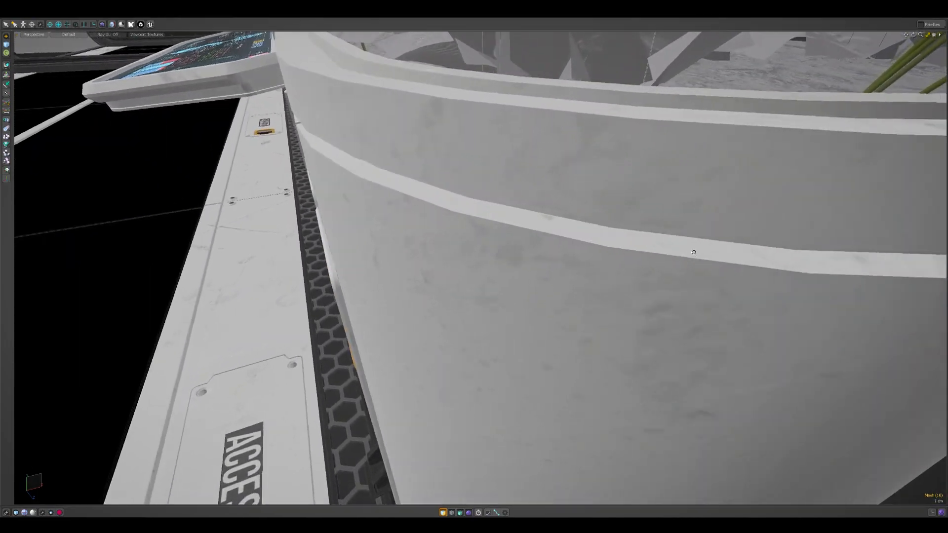
Select the hydroponics tank under the plants and examine its rim, rounded corner and edge wireframe
left_click_drag(694, 252, 564, 341, "alt+shift")
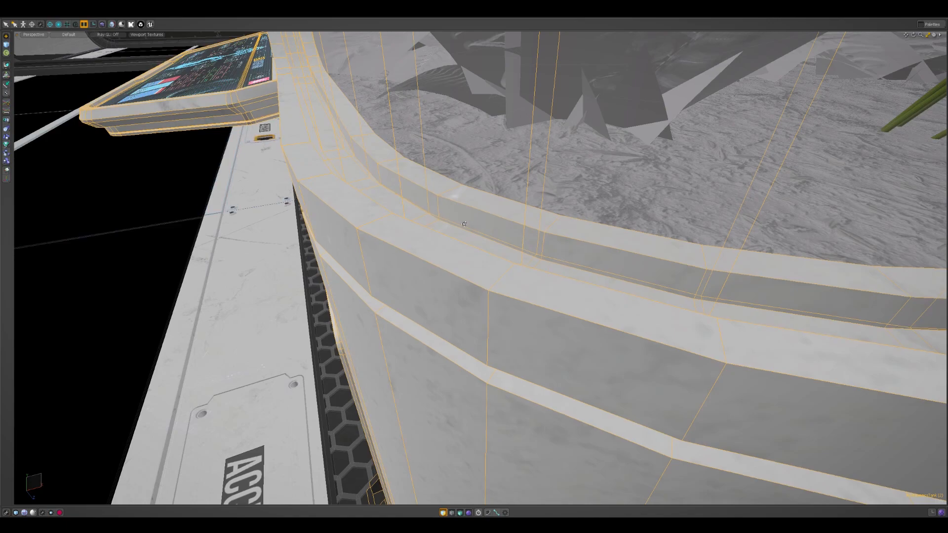
left_click_drag(463, 223, 476, 226, "alt")
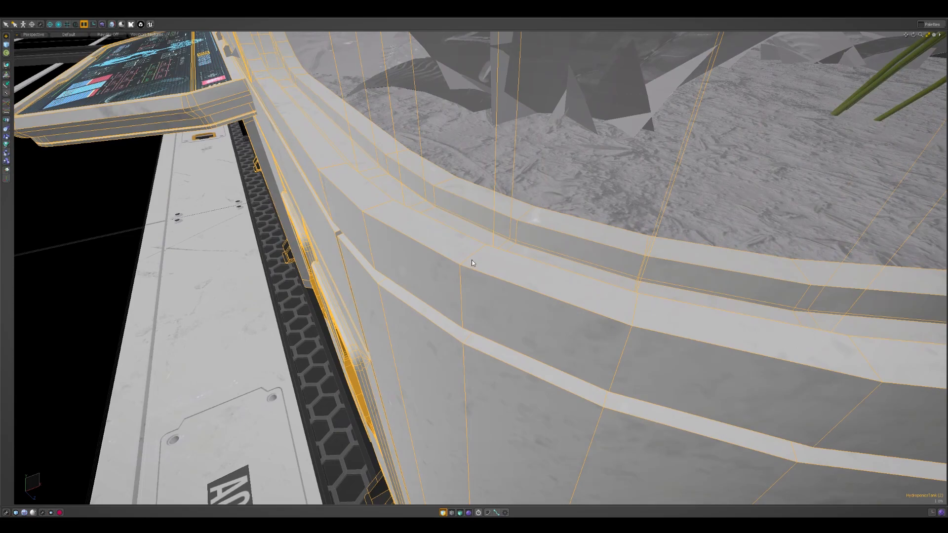
mouse_move(582, 285)
left_mouse_down("ctrl+alt")
mouse_move(554, 271)
mouse_move(591, 253)
mouse_move(528, 261)
mouse_move(567, 276)
left_mouse_up("ctrl+alt")
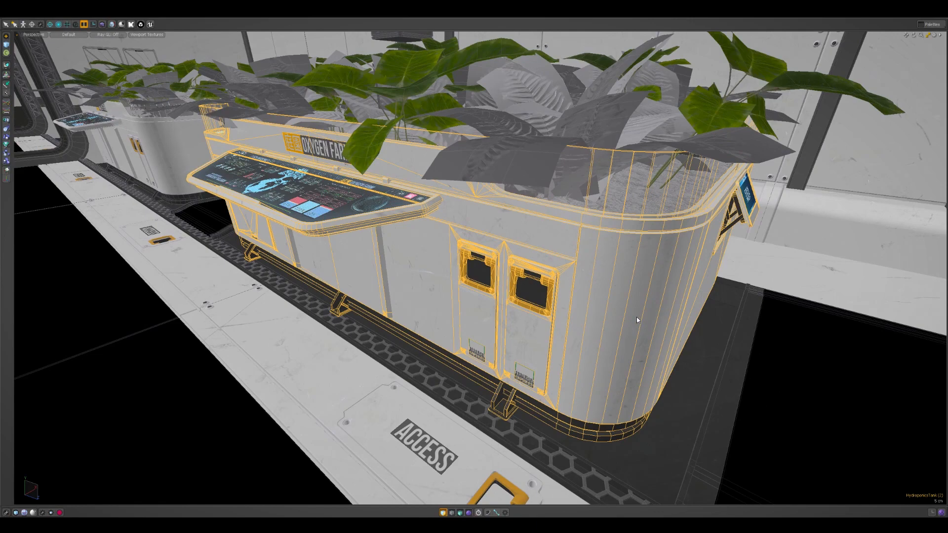
mouse_move(607, 307)
left_mouse_down("alt")
mouse_move(593, 314)
mouse_move(612, 312)
left_mouse_up("alt")
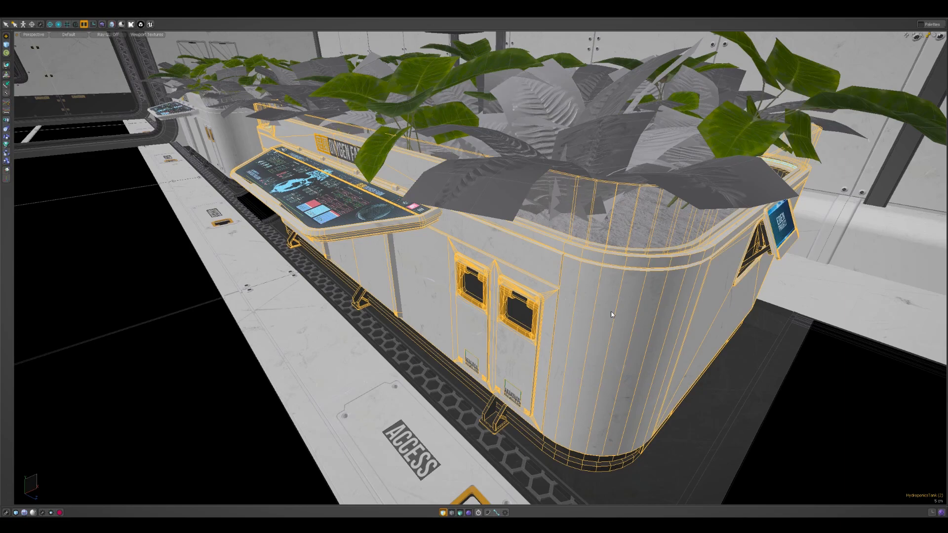
scroll(615, 308, "down", 5)
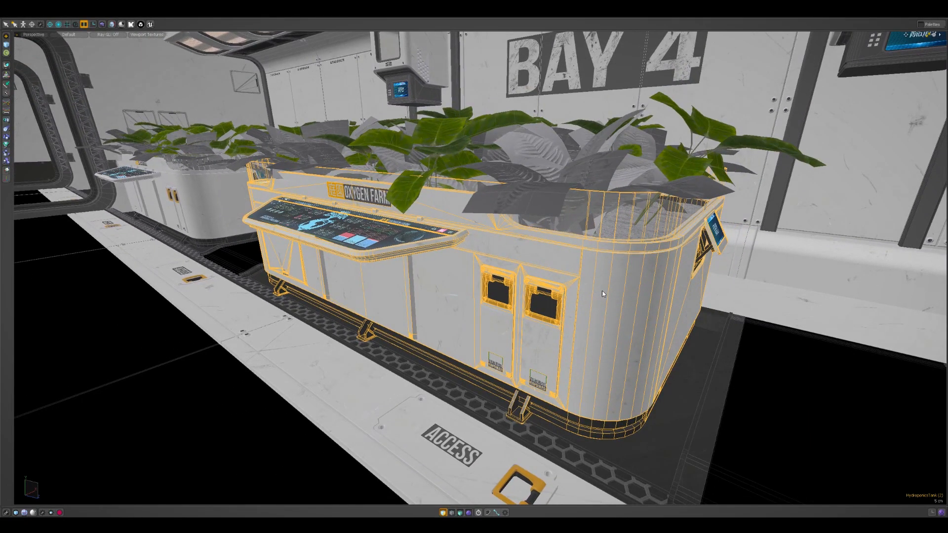
left_click_drag(601, 277, 571, 255, "alt")
scroll(585, 282, "down", 3)
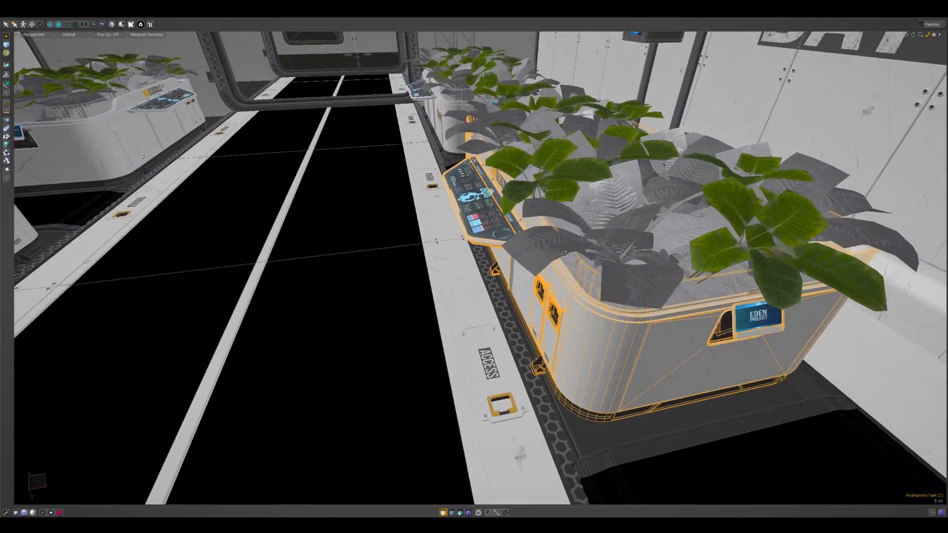
Examine the ceiling structure, robot arms and repeated tanks and wall panels from inside and outside the corridor
left_click_drag(380, 332, 546, 94, "alt")
scroll(486, 340, "down", 3)
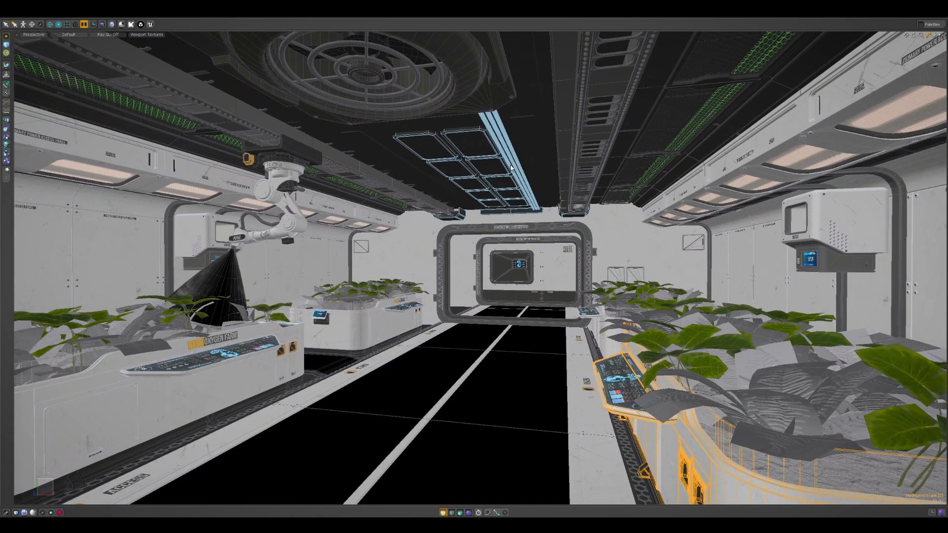
scroll(536, 240, "down", 3)
left_click_drag(535, 239, 669, 261, "alt")
scroll(609, 341, "down", 4)
scroll(612, 291, "up", 3)
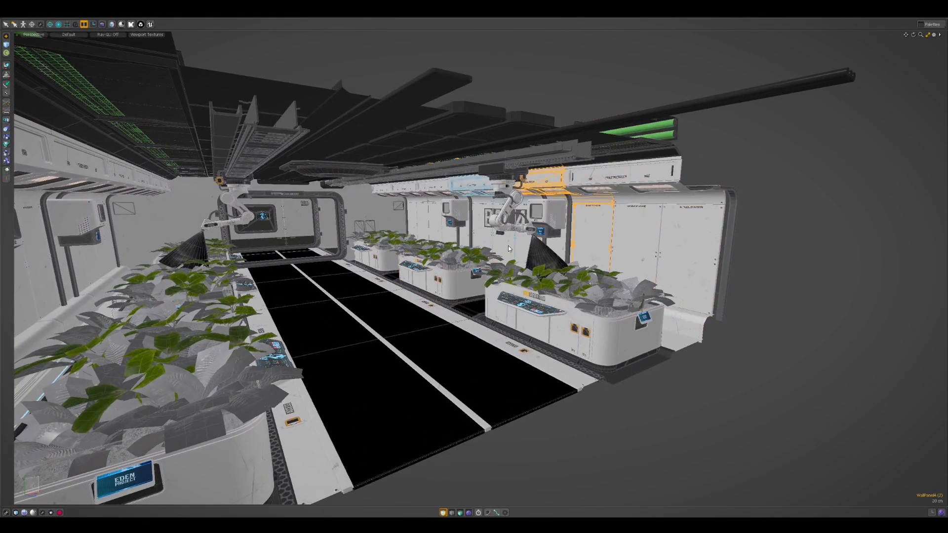
scroll(481, 235, "up", 5)
left_click_drag(486, 244, 681, 267, "alt")
scroll(543, 237, "up", 2)
scroll(559, 212, "up", 5)
scroll(680, 267, "down", 10)
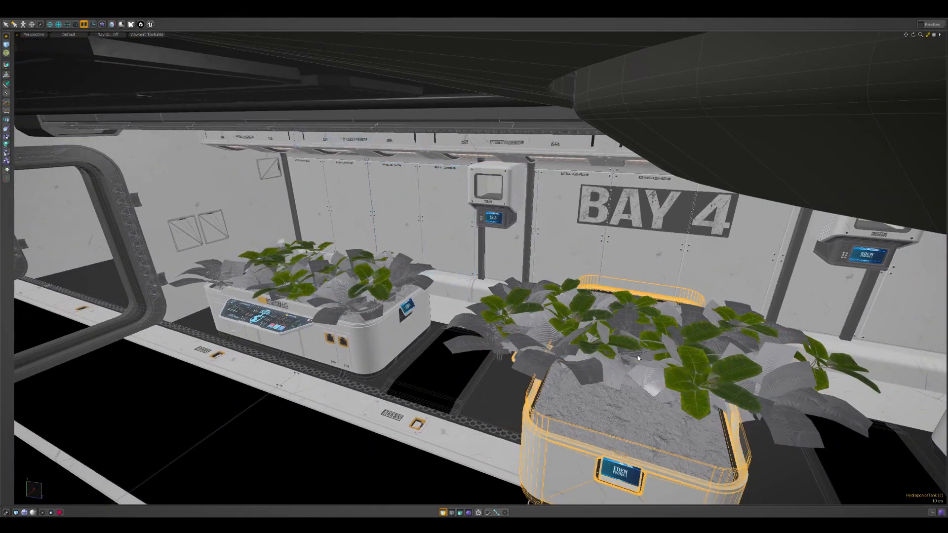
key("ctrl+z")
left_click_drag(587, 295, 706, 318, "alt+shift")
scroll(430, 247, "down", 5)
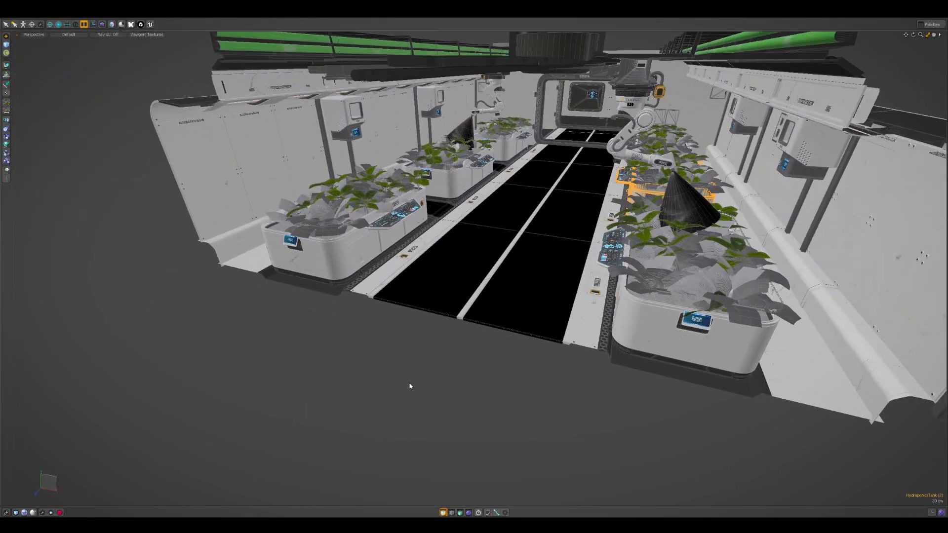
Clear the selection, pick the ceiling blockout mesh to check its extent, and deselect it again
left_click(410, 386)
scroll(571, 212, "up", 4)
left_click_drag(571, 212, 587, 168, "alt")
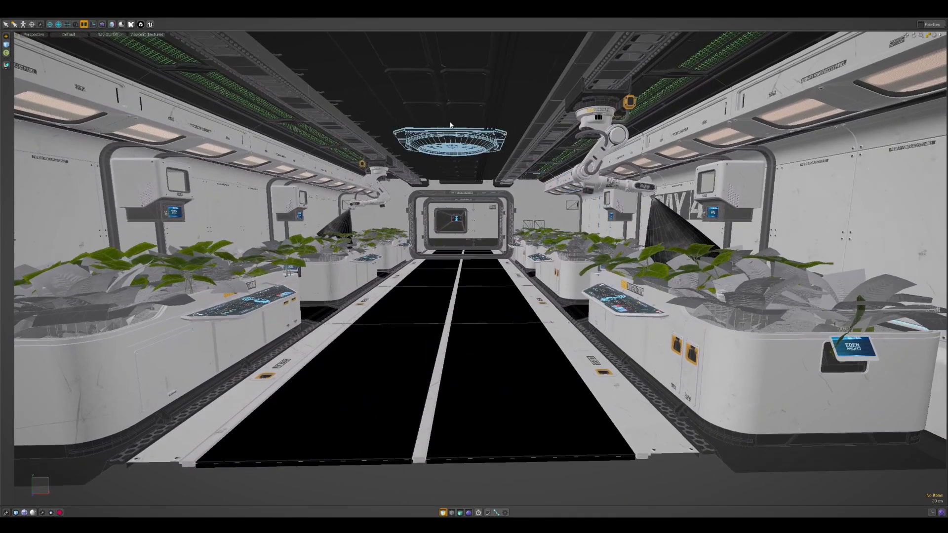
left_click(524, 118)
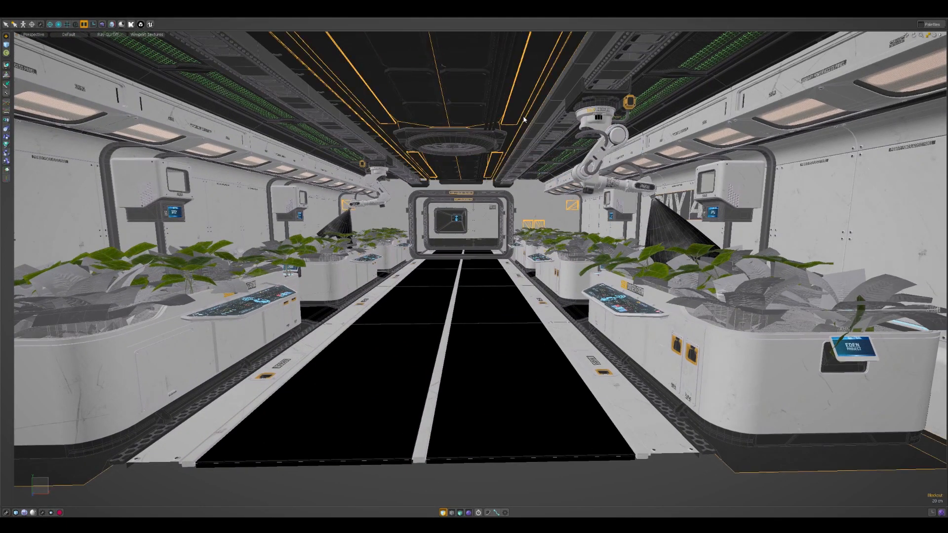
left_click(671, 484)
left_click_drag(671, 485, 606, 342, "alt")
scroll(663, 387, "down", 6)
Switch from the full-viewport view to the Model layout and bring the whole corridor into view
left_click(84, 25)
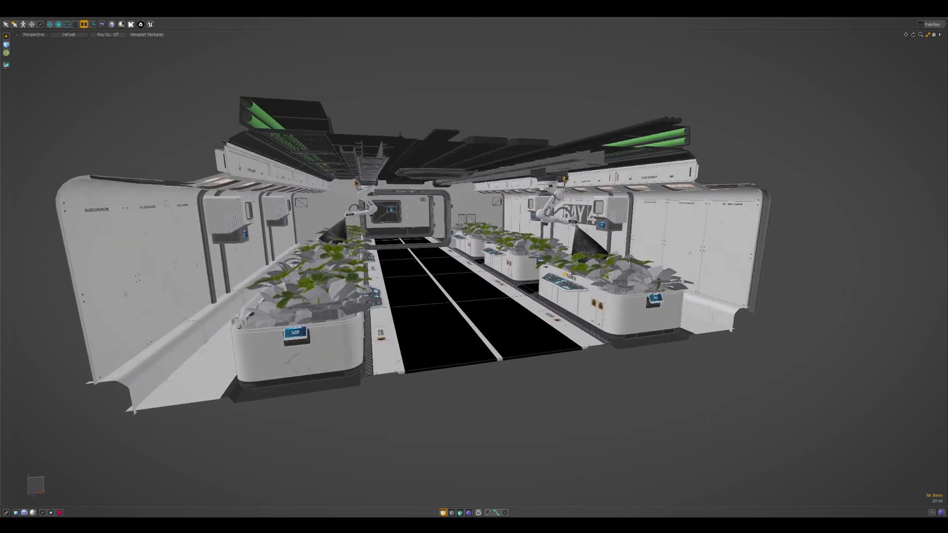
left_click(284, 18)
left_click(280, 21)
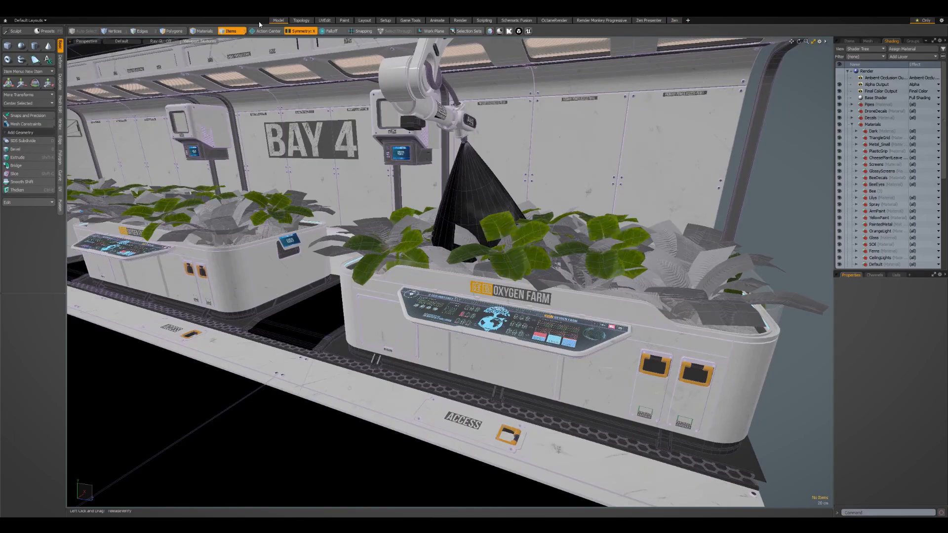
left_click(261, 24)
left_click_drag(676, 241, 521, 237, "alt")
scroll(582, 285, "down", 5)
scroll(513, 200, "up", 3)
scroll(568, 229, "down", 3)
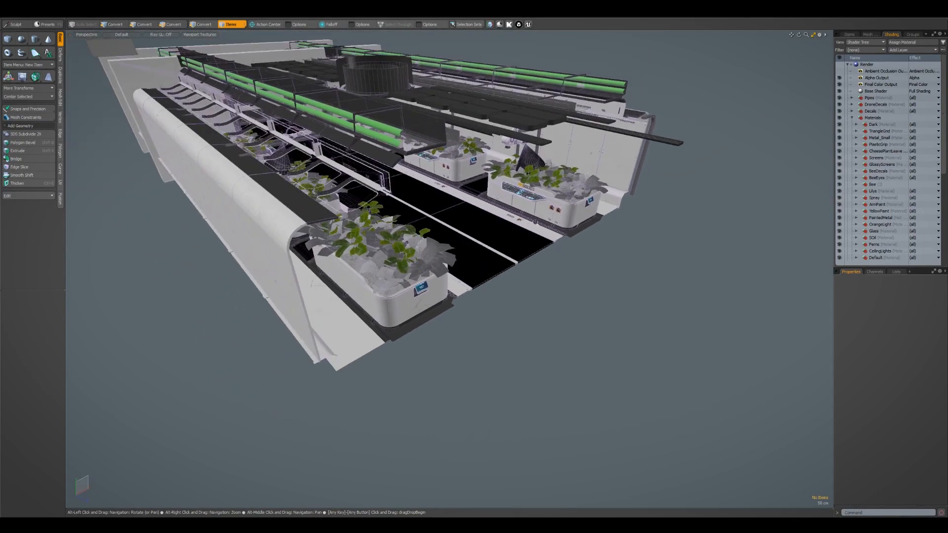
Select the wall panel instances one after another along the corridor's outer side to inspect how they repeat
scroll(521, 237, "down", 1)
left_click_drag(341, 292, 392, 282, "alt")
left_click(428, 252)
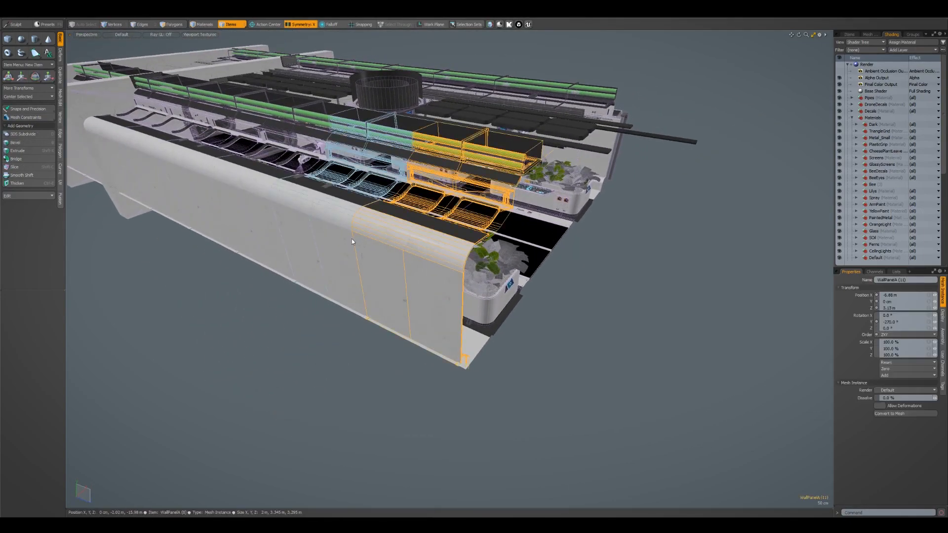
left_click(306, 219)
left_click(246, 209)
left_click_drag(587, 297, 511, 290, "alt")
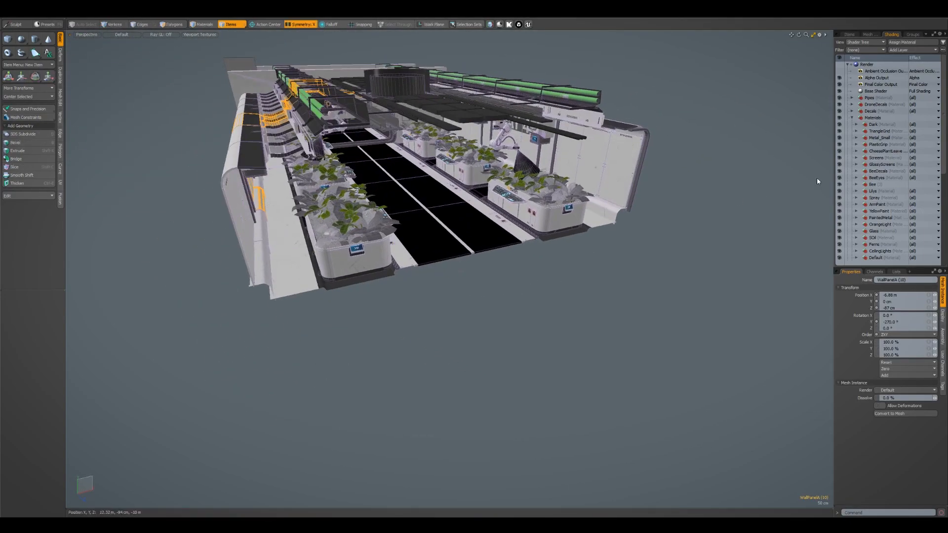
Show the Instances group, select its WallModuleA group, and frame that source module to inspect it
left_click(849, 36)
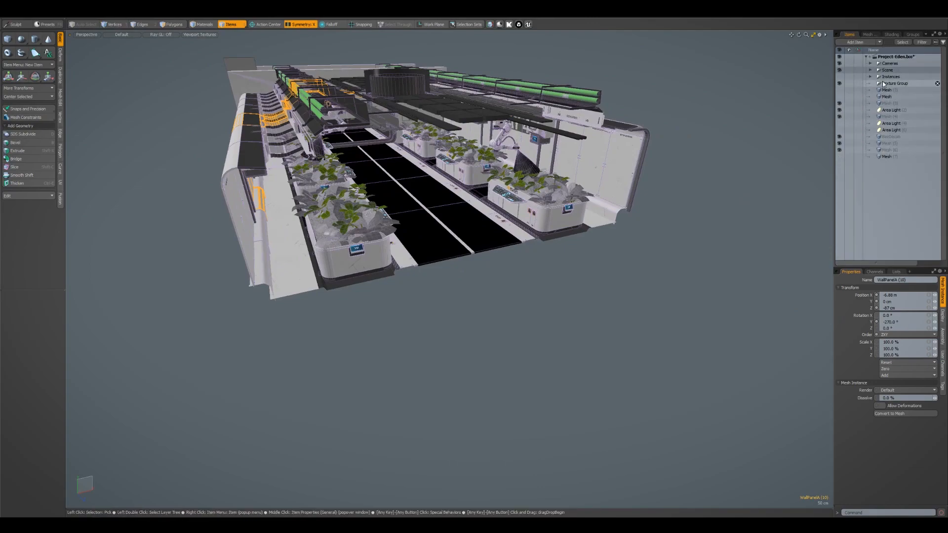
left_click(839, 77)
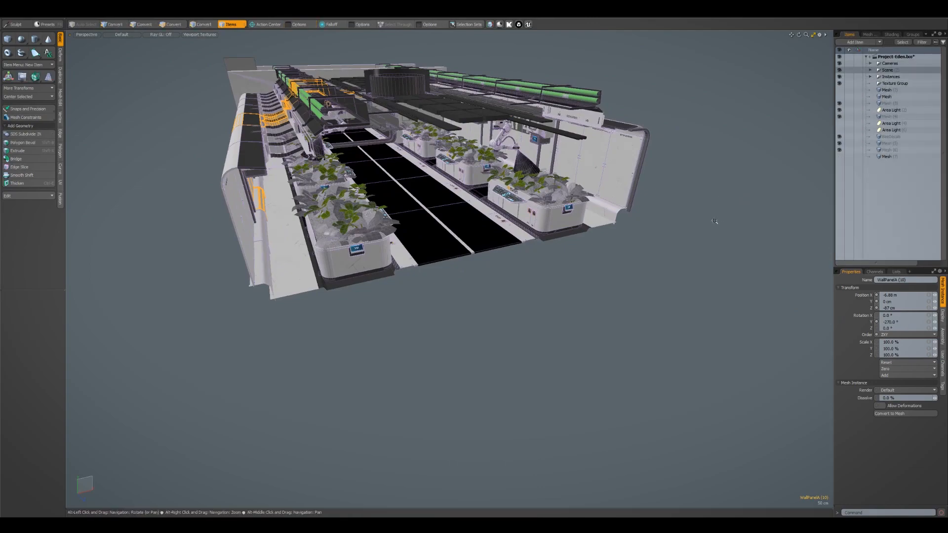
left_click_drag(715, 222, 785, 224, "alt")
left_click(871, 77)
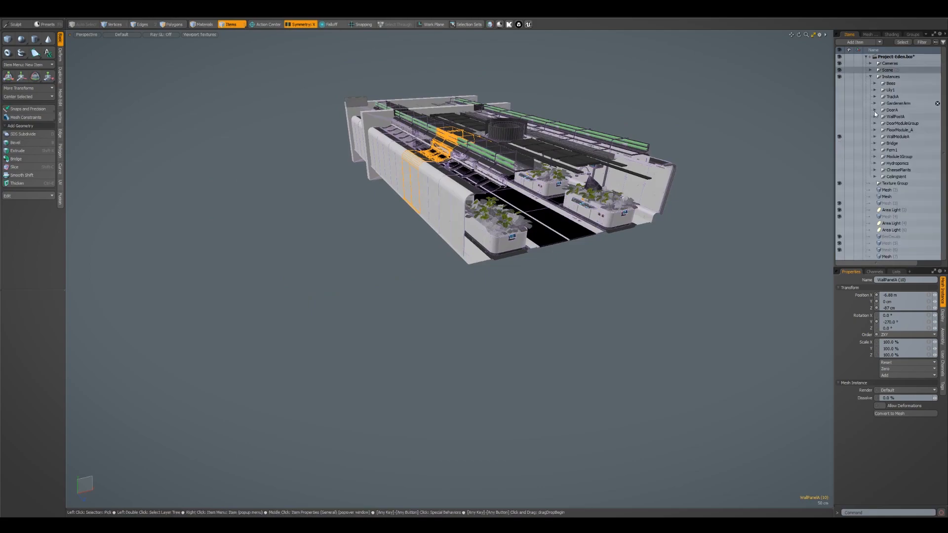
left_click(897, 138)
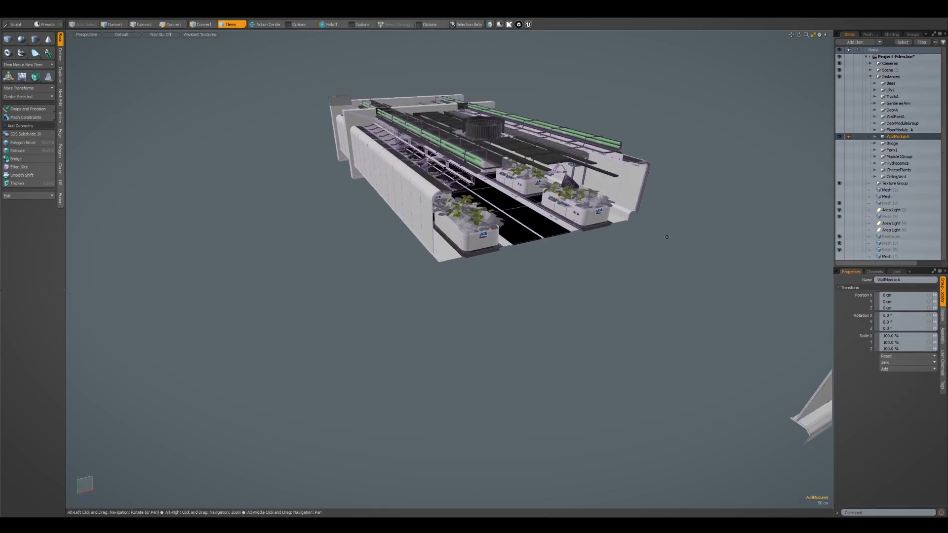
key("shift+a")
left_click(669, 239)
left_click_drag(668, 239, 571, 358, "alt")
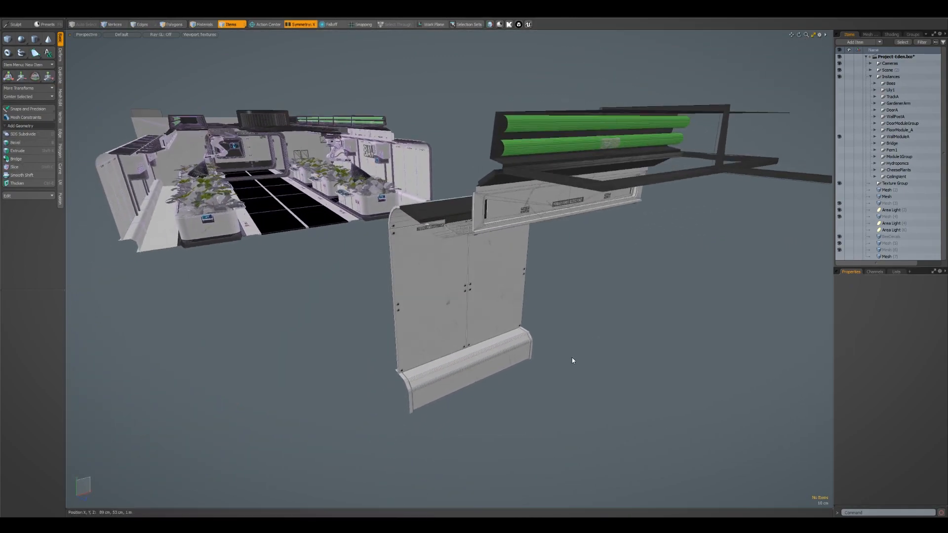
Toggle the grid work plane display and compare the wall module with the finished corridor behind it
key("ctrl+3")
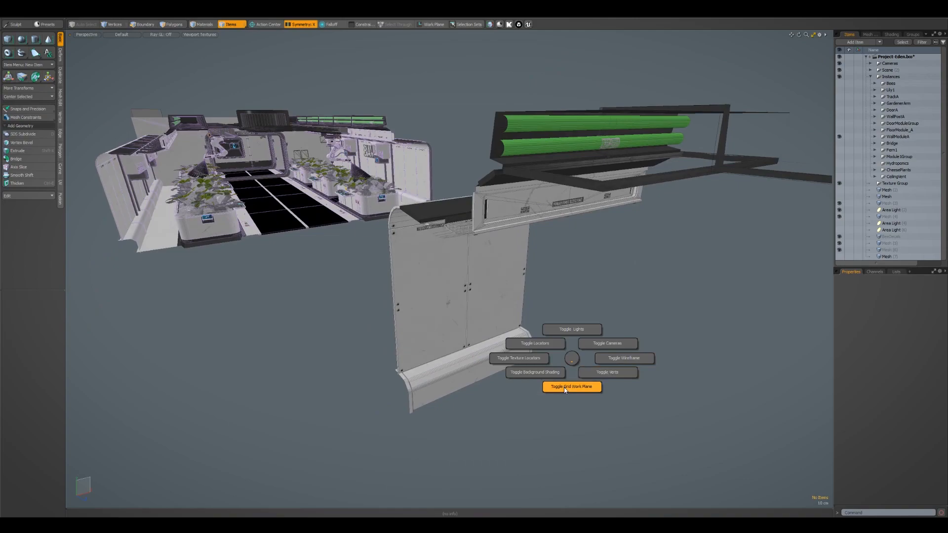
left_click(587, 388)
left_click_drag(586, 387, 380, 123, "alt")
key("ctrl+3")
left_click(597, 411)
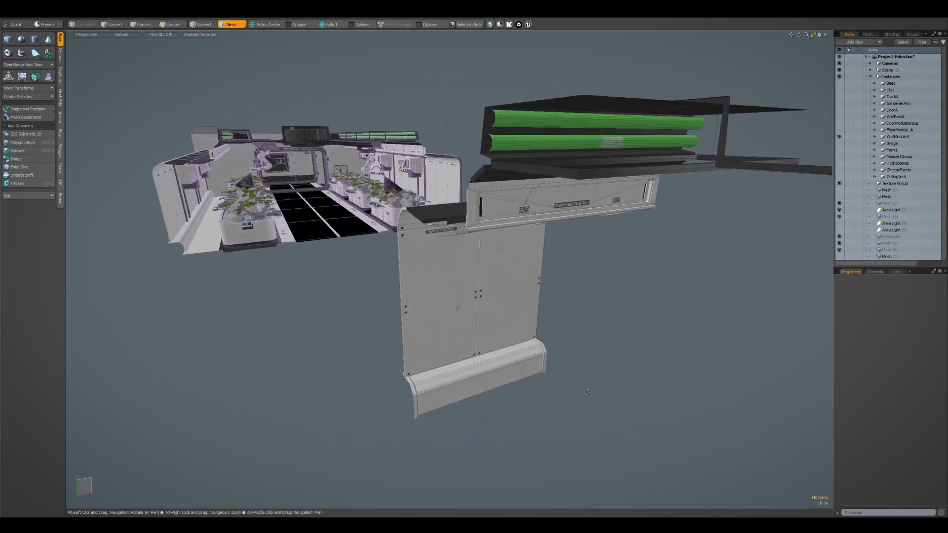
left_click_drag(516, 220, 532, 198, "alt")
left_click_drag(469, 237, 429, 218, "alt")
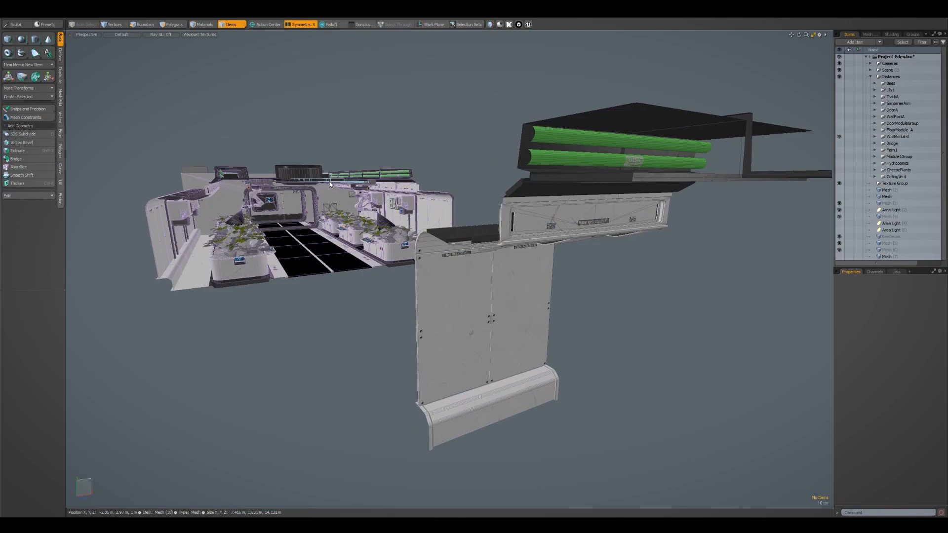
Set the render camera to Room and bring the corridor interior into view
left_click(892, 34)
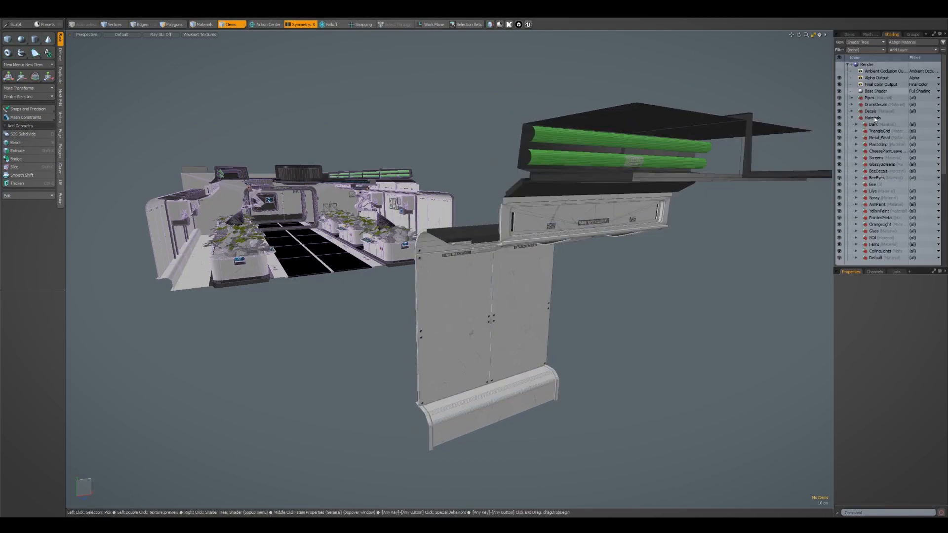
left_click(900, 292)
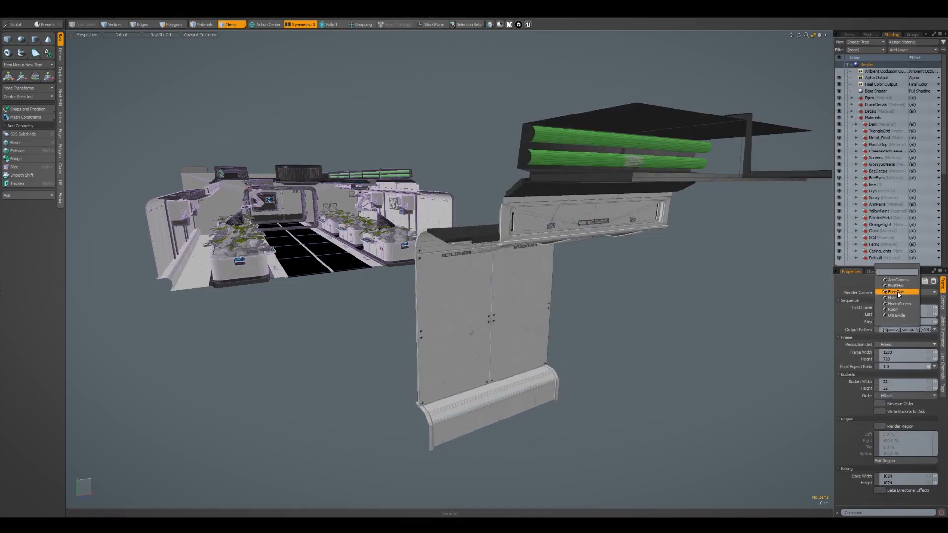
left_click(899, 310)
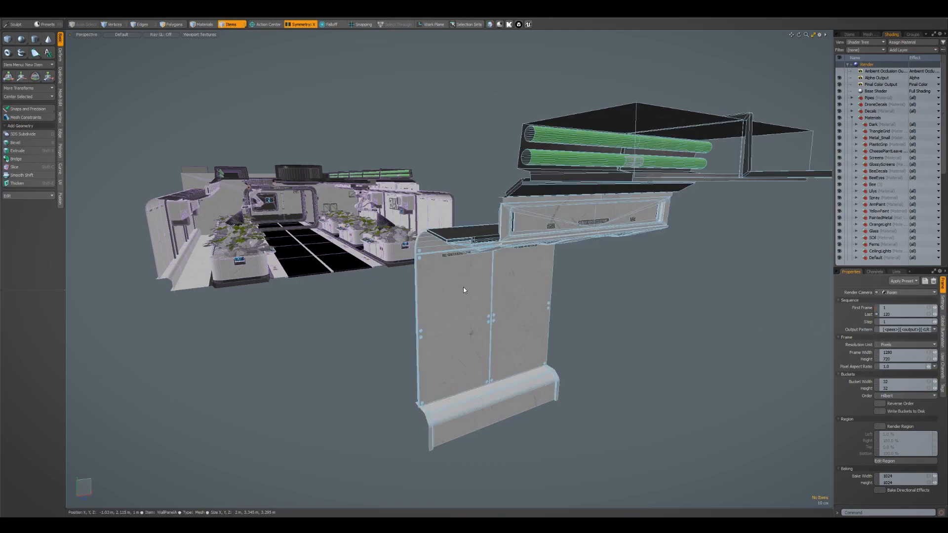
right_click_drag(464, 286, 561, 279, "alt")
left_click_drag(561, 280, 591, 286, "alt")
right_click_drag(590, 285, 627, 283, "alt")
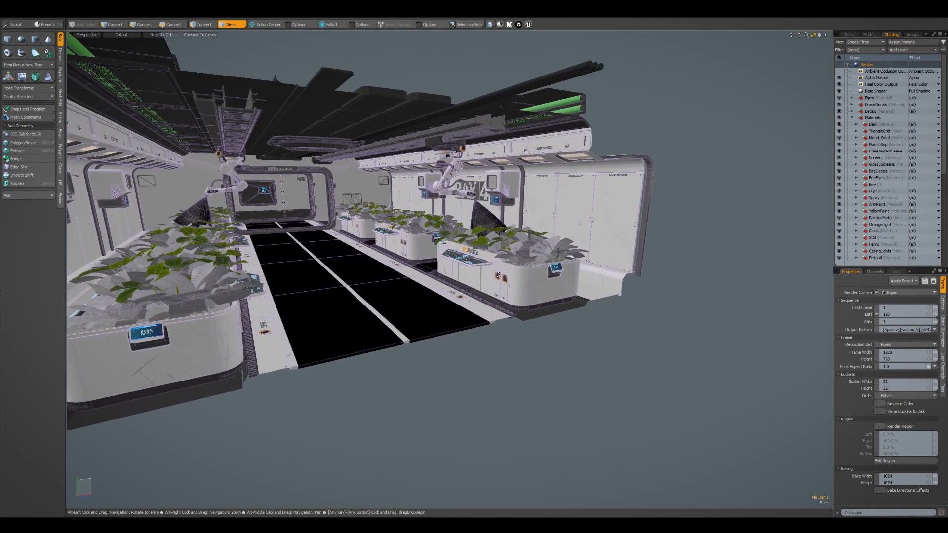
Try a render of the Room camera with the built-in renderer, and close its render window
key("F9")
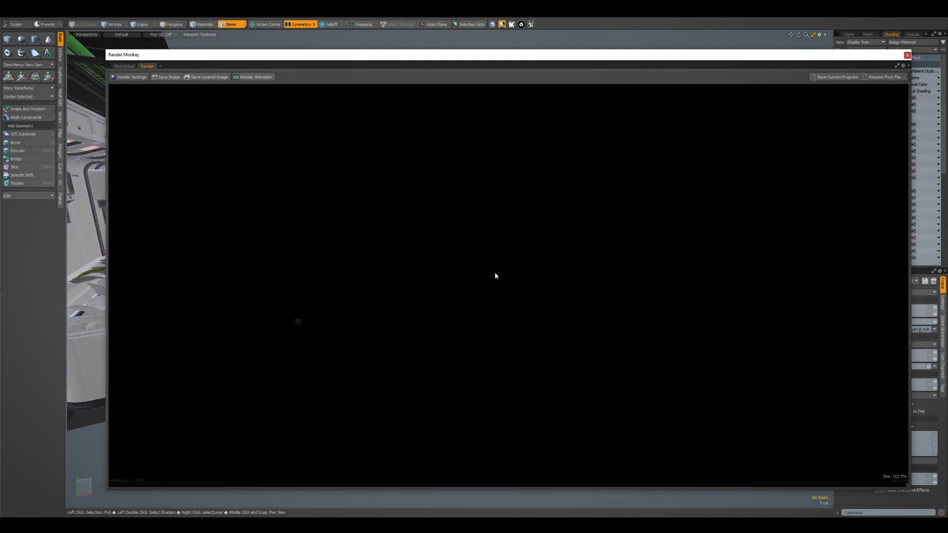
scroll(533, 274, "down", 1)
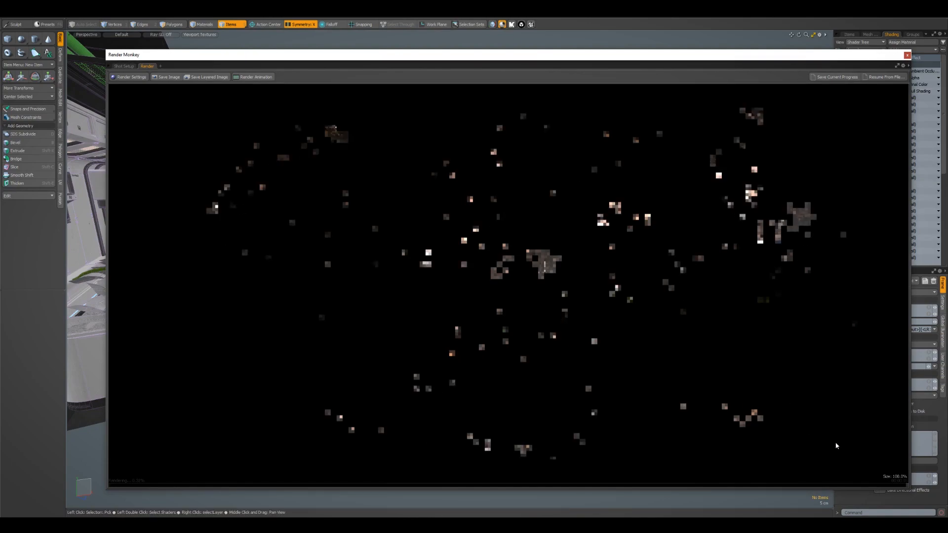
left_click(907, 56)
left_click_drag(657, 130, 663, 136, "alt")
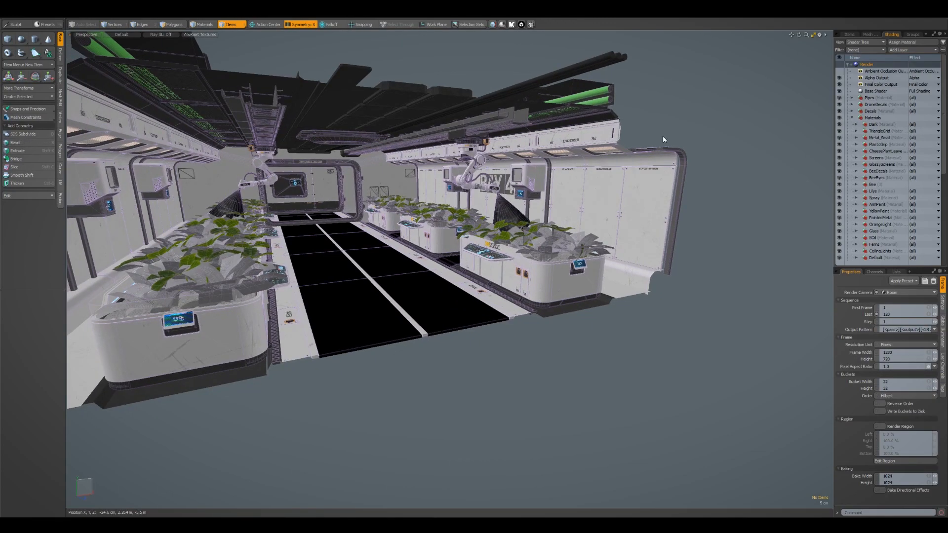
Start the live OctaneRender viewport, enlarge its window, and fit the corridor render inside it
key("F9")
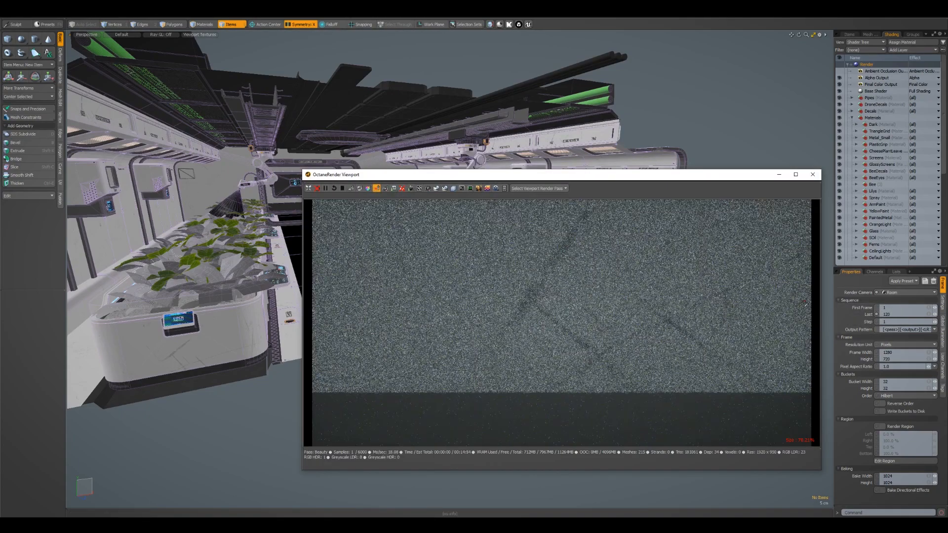
left_click_drag(651, 180, 473, 102)
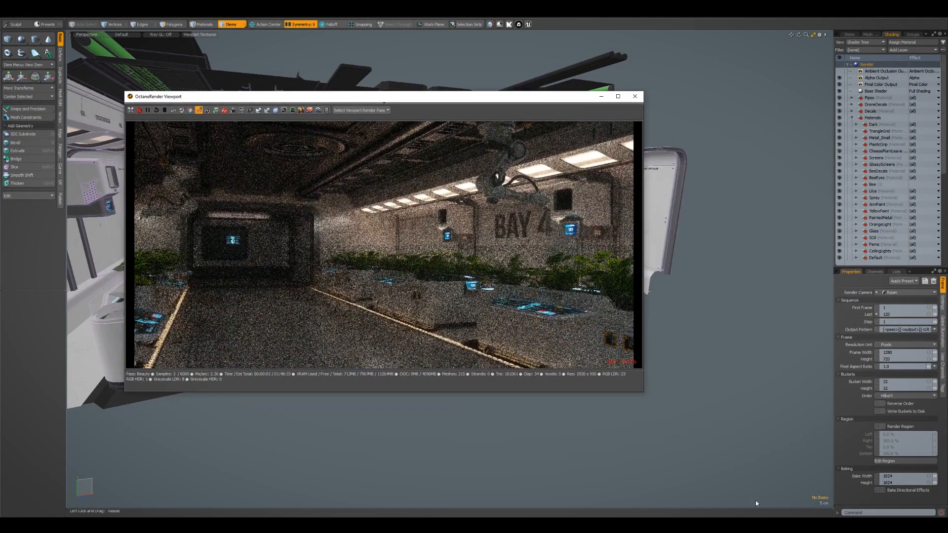
left_click_drag(644, 392, 867, 473)
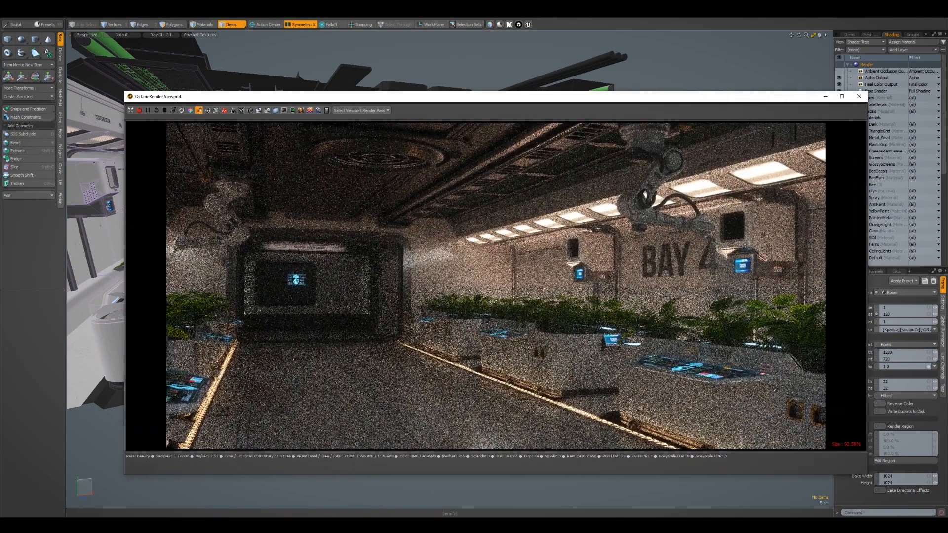
scroll(771, 388, "up", 6)
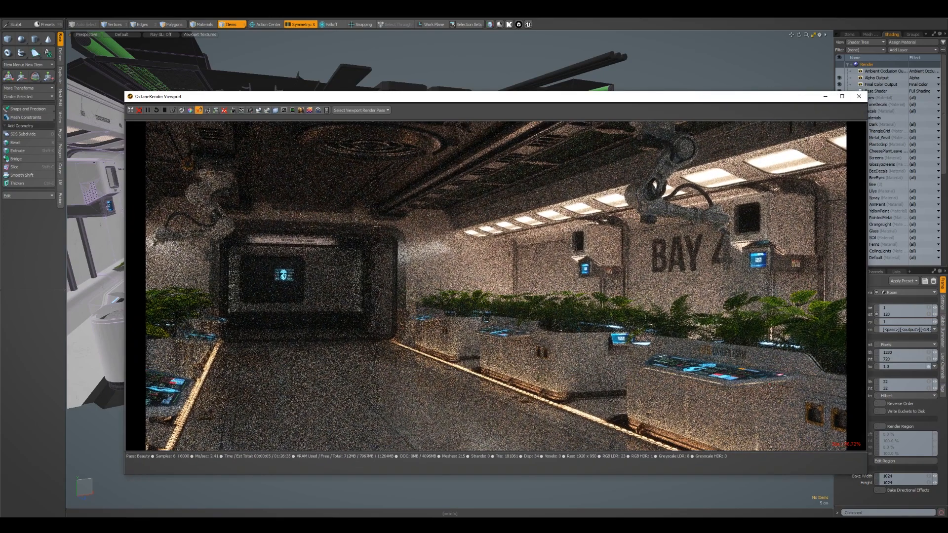
scroll(771, 388, "up", 2)
scroll(771, 388, "down", 2)
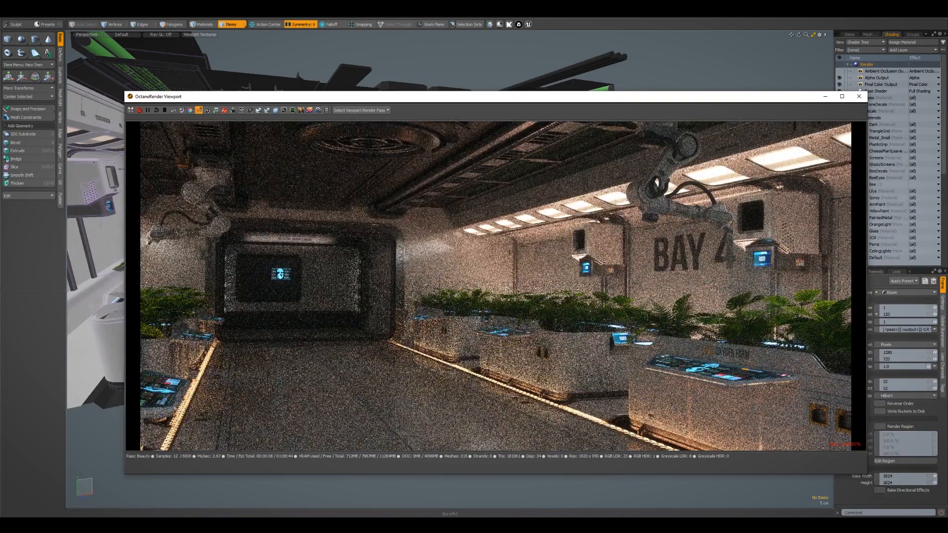
scroll(772, 388, "up", 2)
scroll(771, 388, "down", 2)
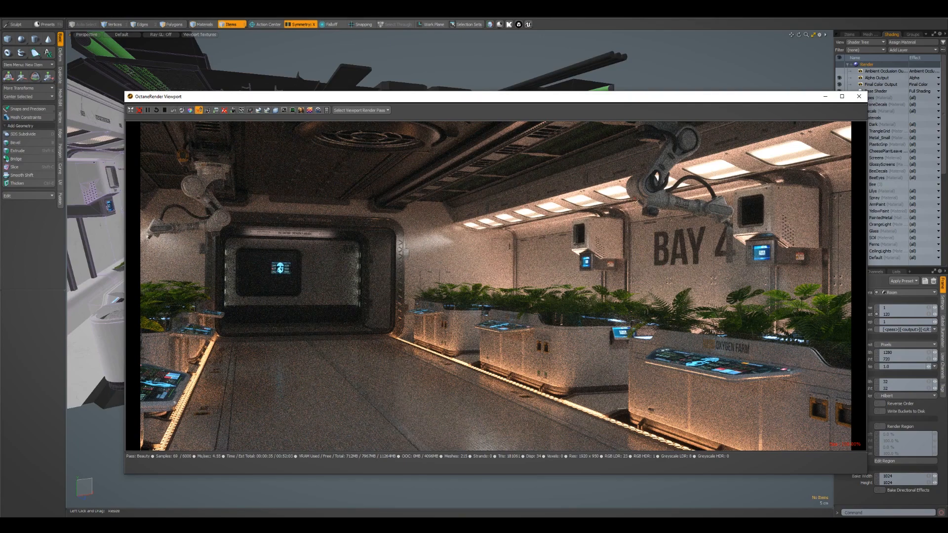
Limit the Octane render region to the wall around the BAY 4 lettering
left_click_drag(638, 201, 685, 253)
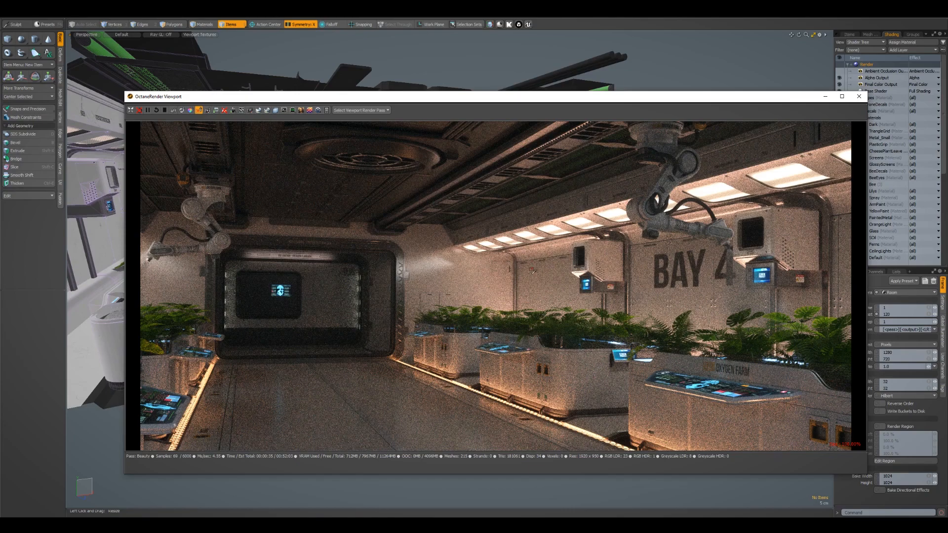
left_click_drag(692, 299, 628, 270)
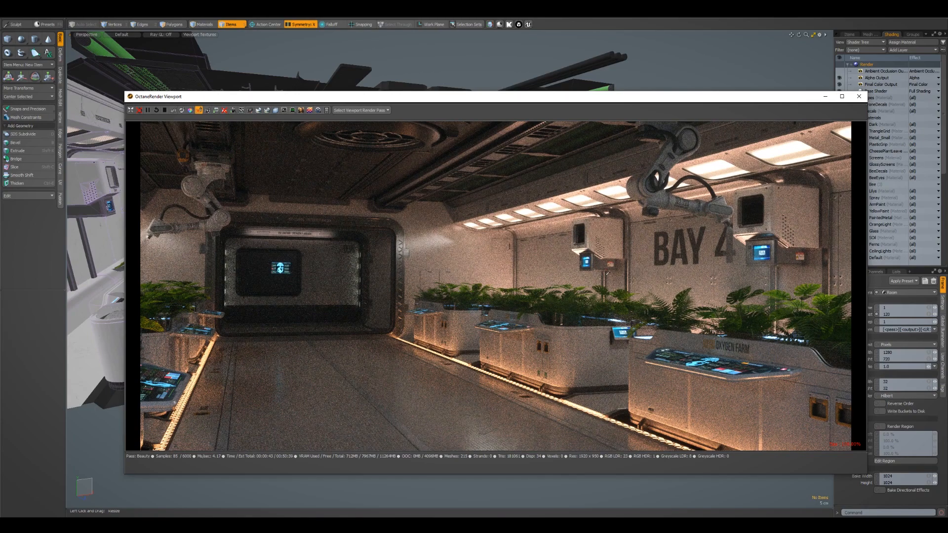
left_click_drag(703, 282, 715, 285)
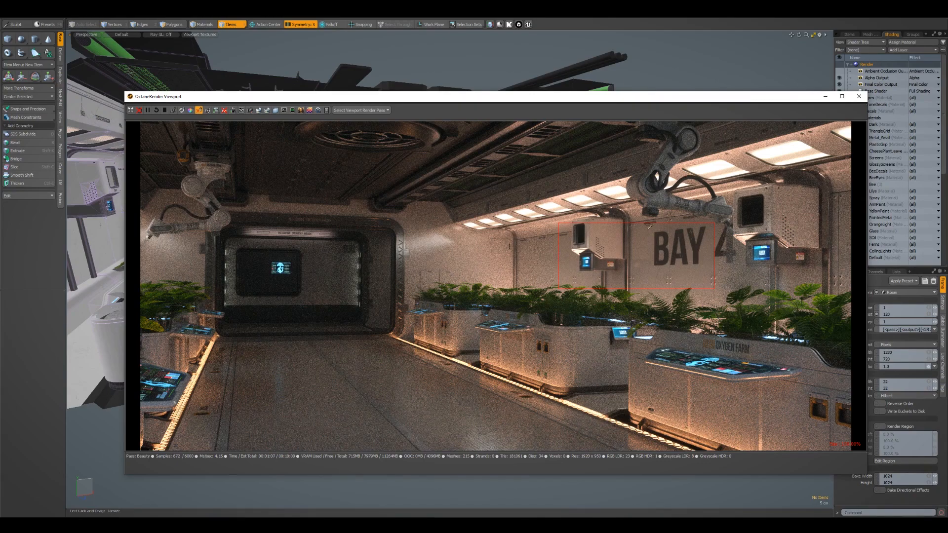
left_click(199, 110)
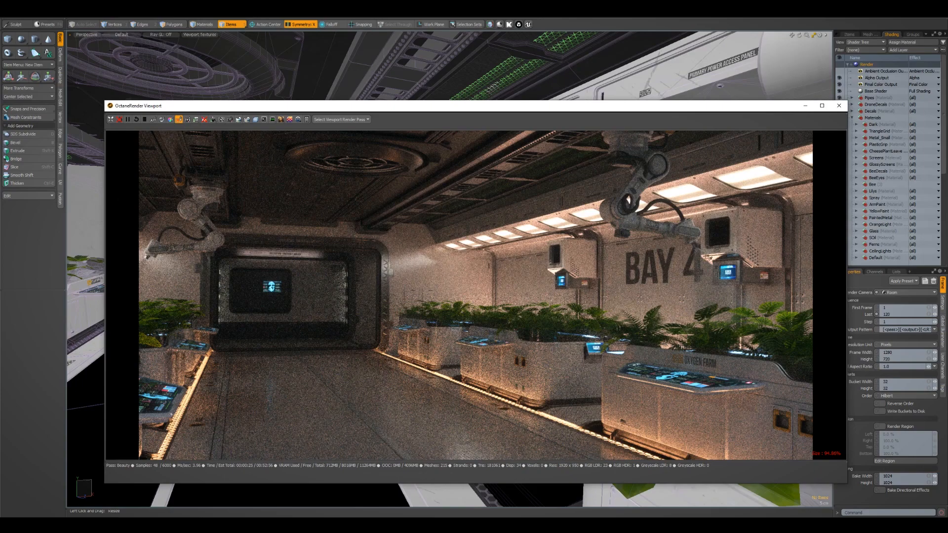
left_click_drag(473, 216, 795, 305)
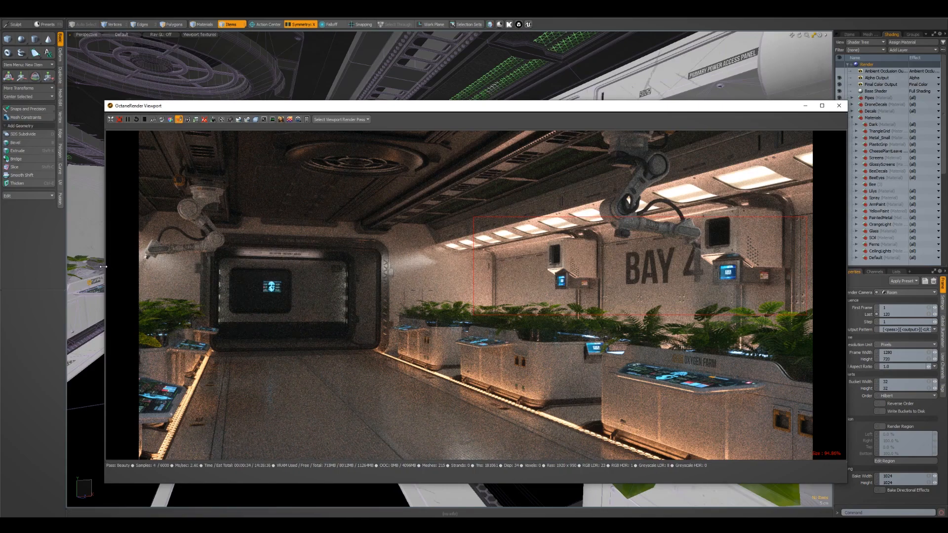
Shrink the Octane window to uncover the modelling view and zoom its render in on the BAY 4 wall
left_click_drag(103, 267, 574, 266)
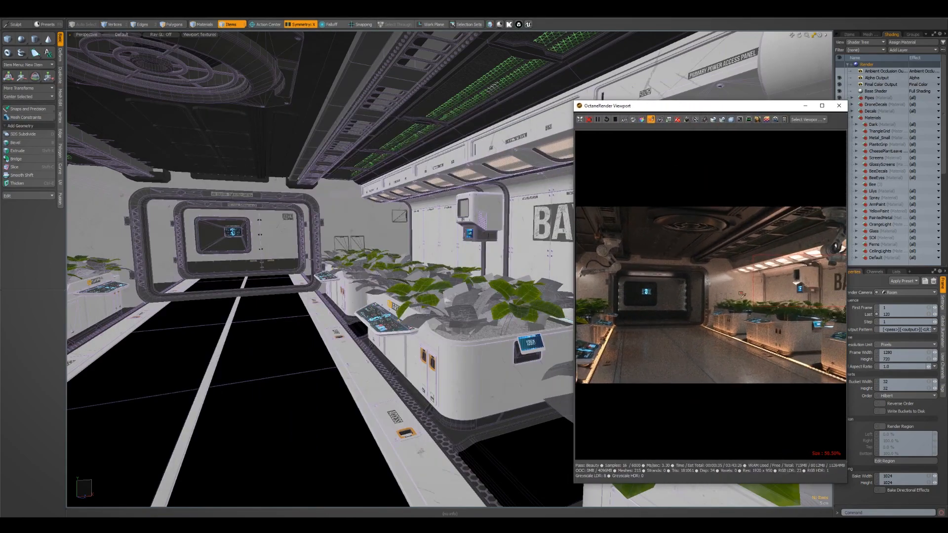
scroll(731, 295, "up", 8)
left_click_drag(731, 295, 736, 288)
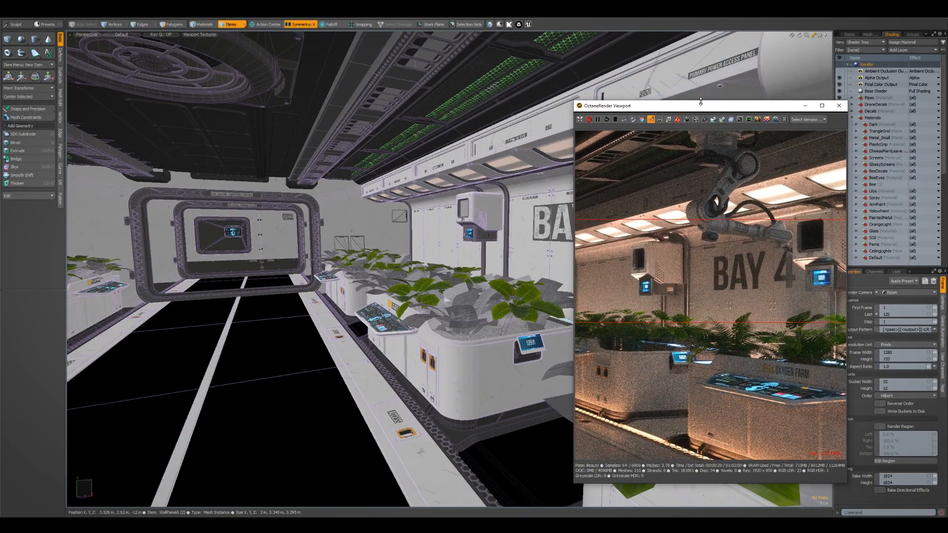
left_click_drag(701, 100, 701, 252)
Duplicate the wall-mounted screen box beside BAY 4 as an instance, placing it about 1.9 m along Z in front of the lettering
left_click_drag(445, 208, 531, 248, "alt")
left_click(615, 198)
key("shift+a")
scroll(552, 210, "down", 10)
key("shift+a")
scroll(551, 217, "down", 5)
key("Escape")
left_click(532, 247)
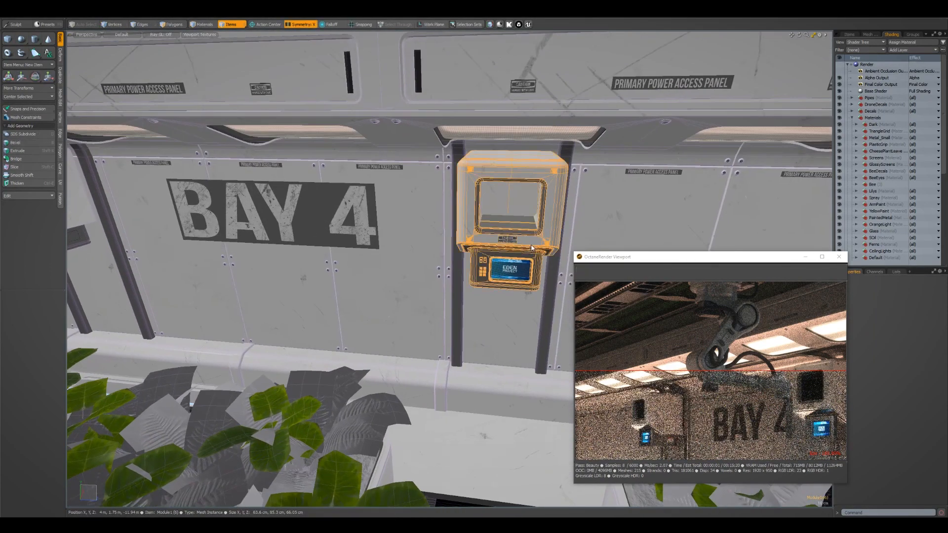
key("w")
left_click_drag(530, 286, 313, 281)
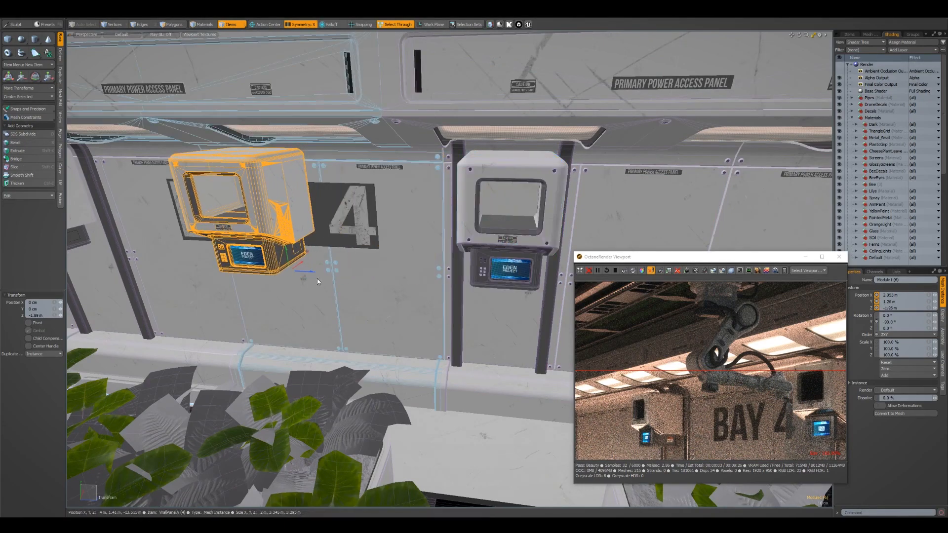
left_click_drag(742, 406, 753, 350)
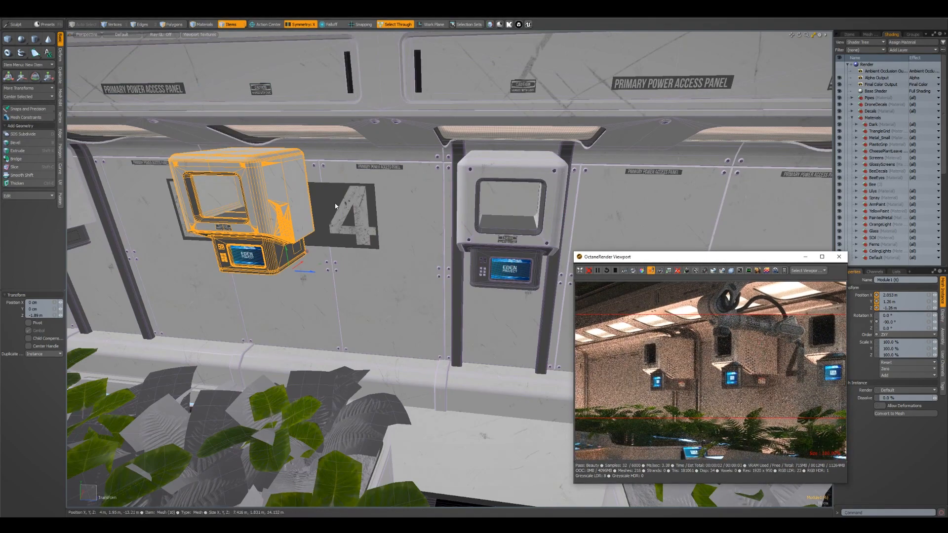
Tilt the copied screen box about 17 degrees and lower it about 24 cm on the BAY 4 wall
scroll(390, 212, "up", 4)
left_click_drag(369, 223, 395, 223, "alt")
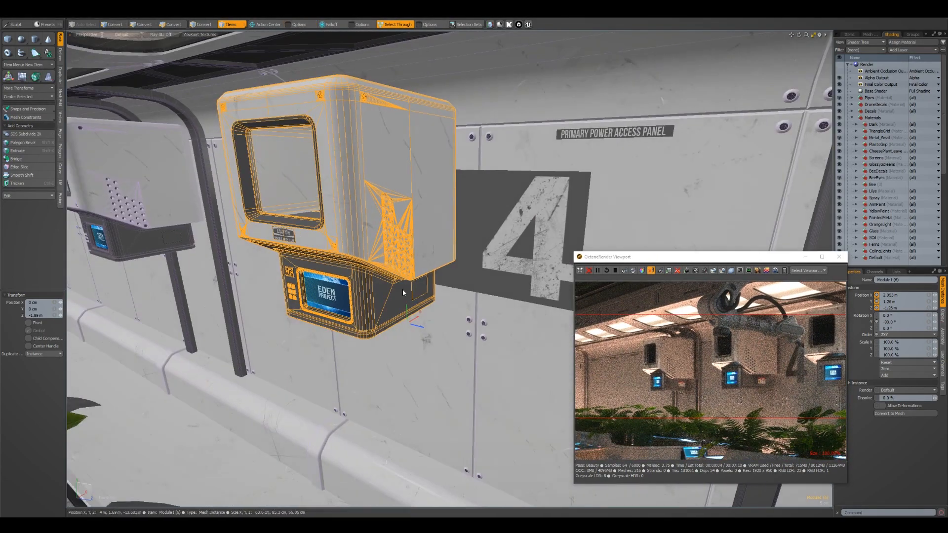
key("e")
left_click_drag(421, 316, 422, 277)
key("w")
left_click_drag(402, 384, 416, 450)
left_click_drag(415, 341, 447, 361, "alt")
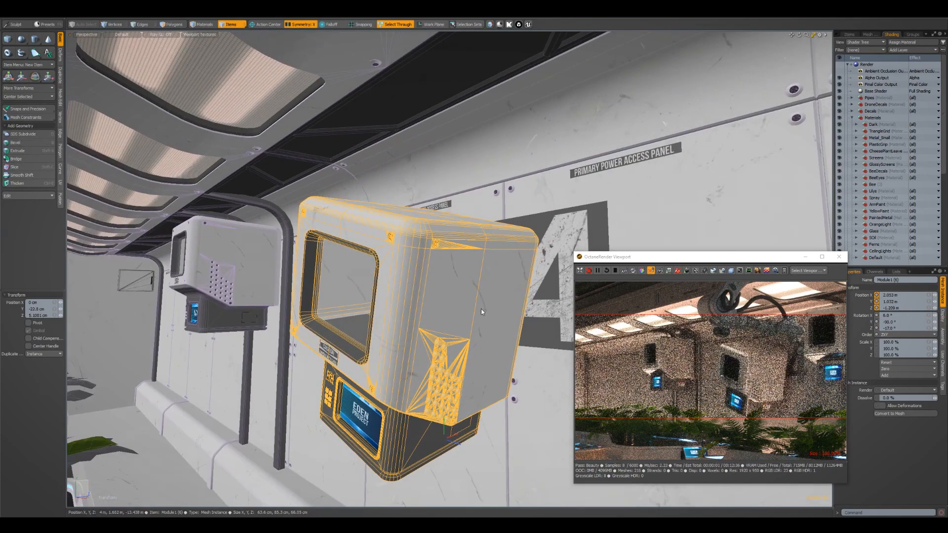
Clear the selection, then reposition and enlarge the Octane window to show more of the render
key("Escape")
key("Escape")
left_click_drag(757, 260, 642, 147)
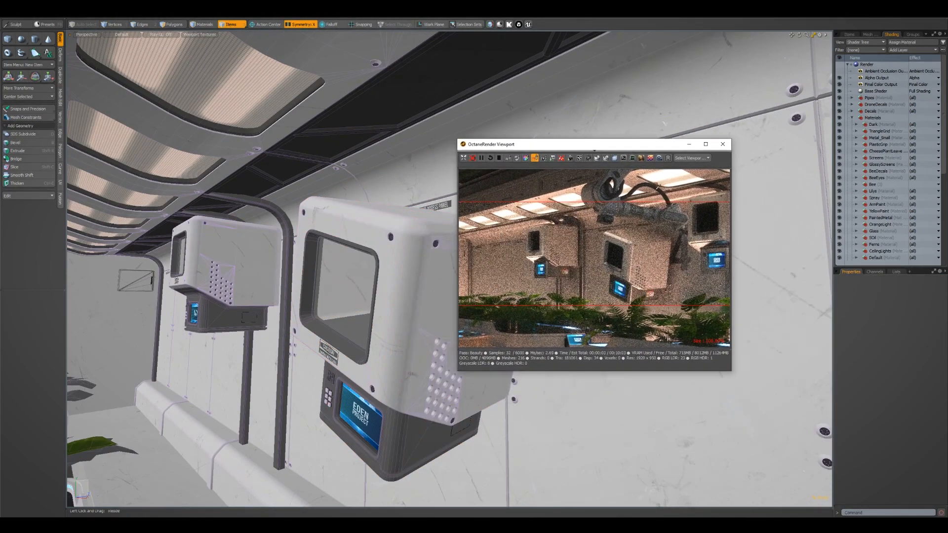
left_click_drag(741, 375, 783, 431)
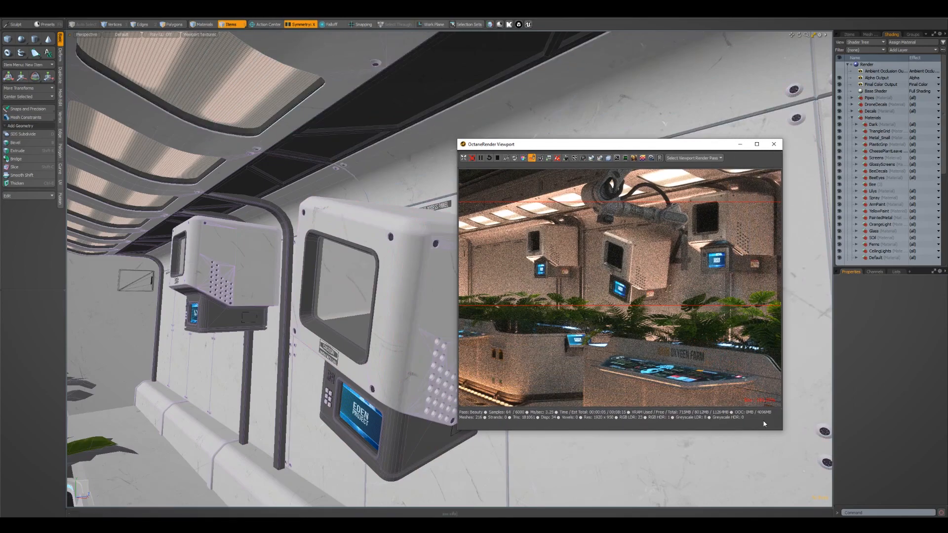
Raise a cheese plant instance in the planter to about X 71.5 cm and Y 1.035 m, and tilt it about -34° on Z
scroll(326, 316, "down", 5)
left_click_drag(326, 316, 355, 311, "alt")
mouse_move(356, 311)
right_mouse_down("alt")
mouse_move(408, 323)
mouse_move(346, 316)
right_mouse_up("alt")
left_click_drag(346, 316, 356, 294, "alt")
left_click(359, 293)
key("w")
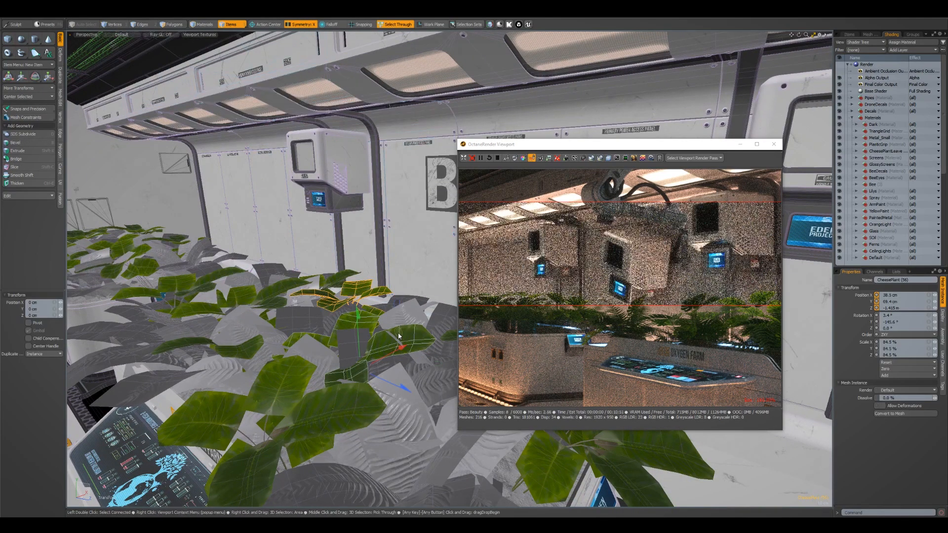
left_click_drag(393, 303, 429, 240)
key("e")
left_click_drag(393, 298, 387, 298)
Duplicate the raised cheese plant as an instance, shift the copy about 30.5 cm along Z and 2.5 cm down, and rotate it
key("ctrl+d")
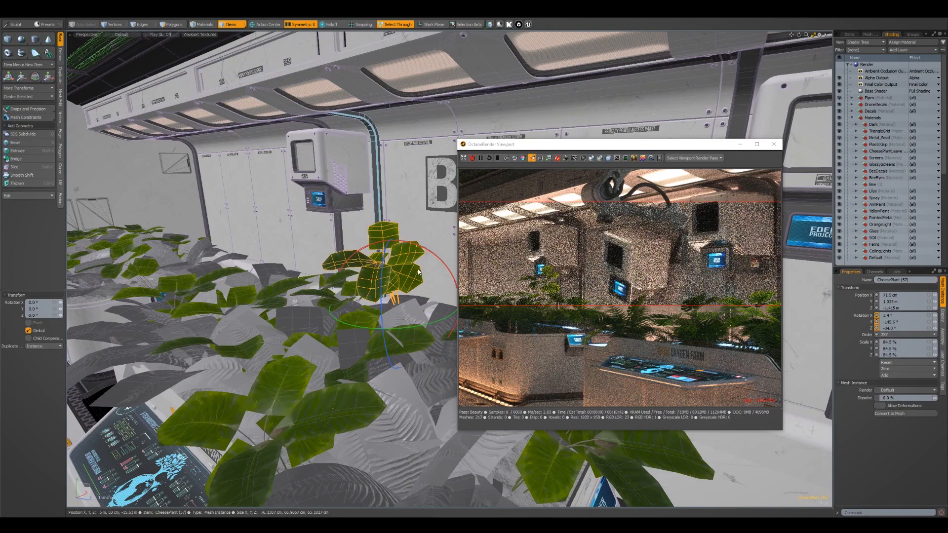
key("w")
left_click_drag(431, 260, 470, 266)
key("e")
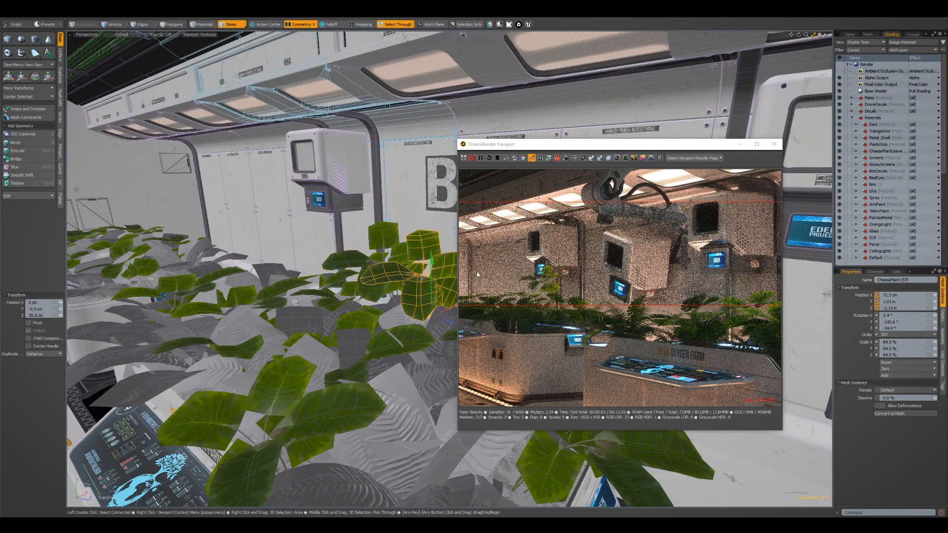
left_click_drag(442, 351, 469, 337)
key("w")
key("Escape")
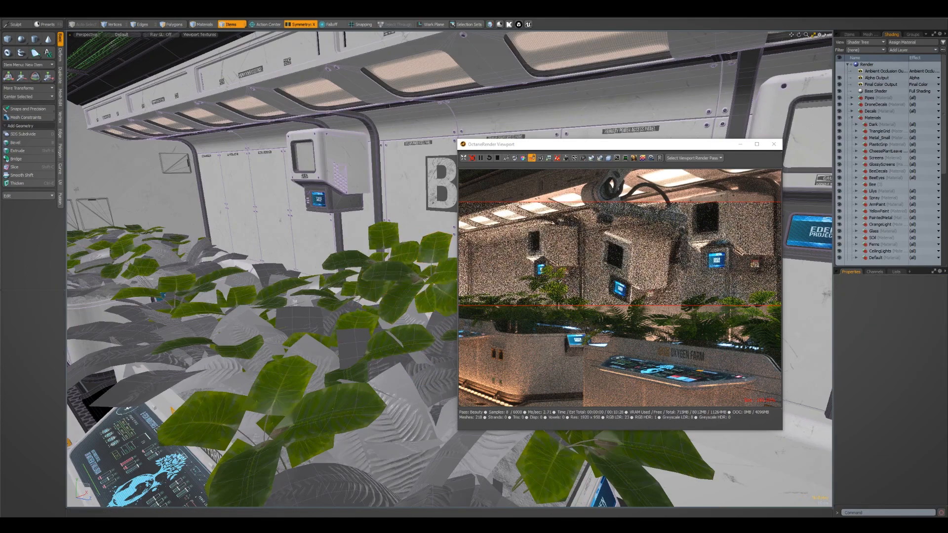
Examine the isolated wall module from several angles, including its light housing, access panel decals and wall panels
left_click_drag(498, 311, 643, 242)
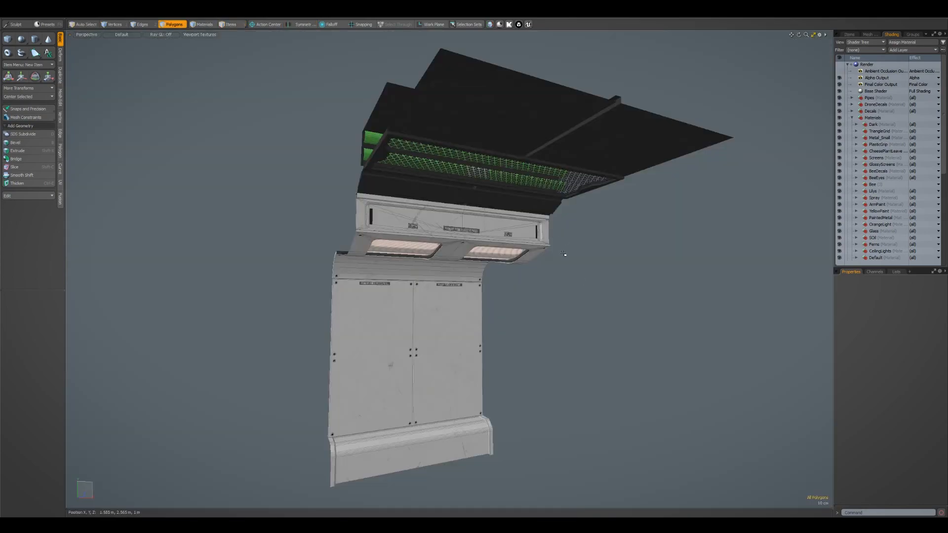
right_click_drag(518, 287, 541, 289, "alt")
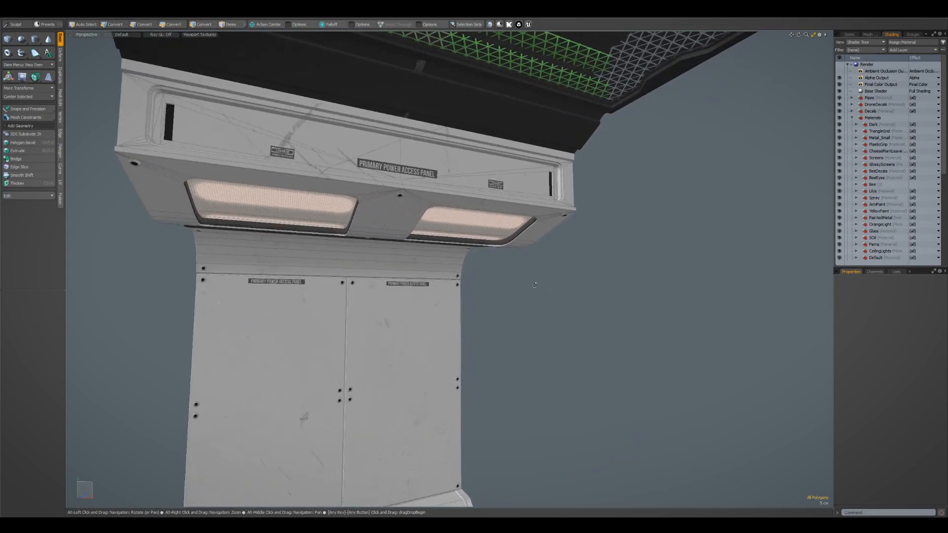
left_click_drag(540, 288, 645, 309, "alt")
right_click_drag(363, 247, 400, 244, "alt")
left_click_drag(401, 245, 382, 269, "alt")
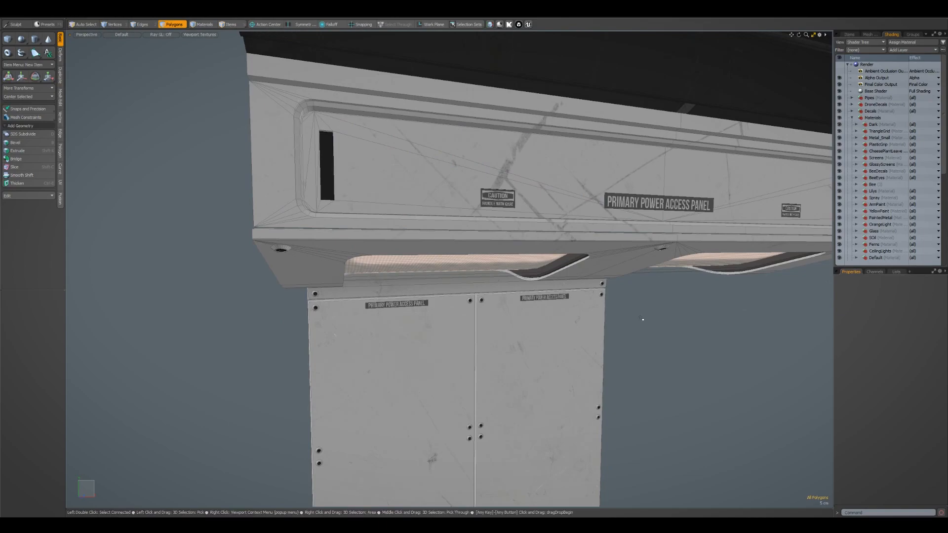
left_click_drag(642, 319, 419, 300, "alt")
Open the Octane render viewport and look through the FreeCam camera in the modelling view
key("F9")
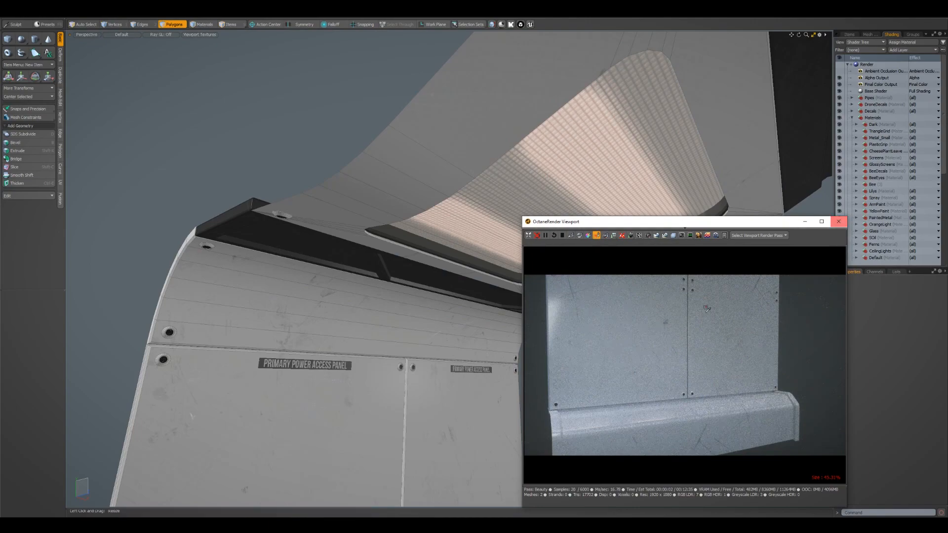
left_click(82, 36)
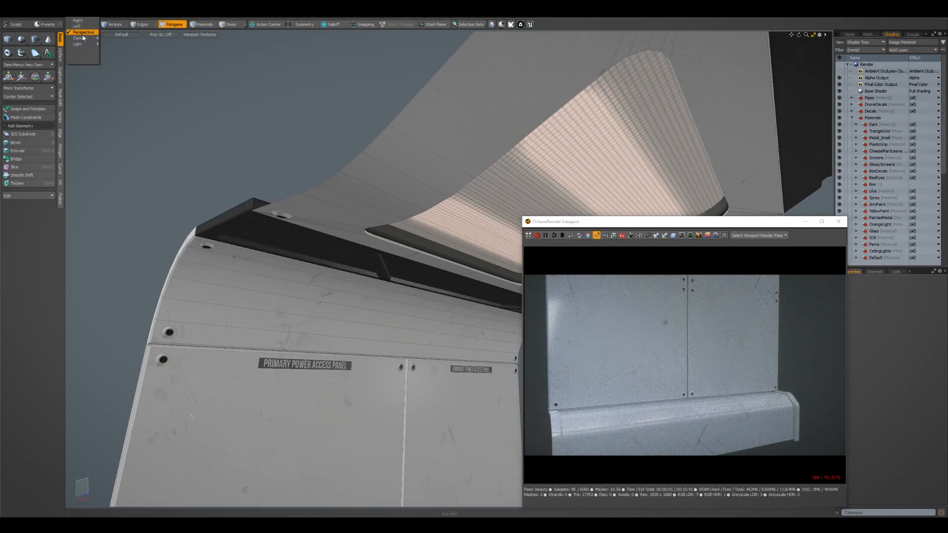
mouse_move(83, 38)
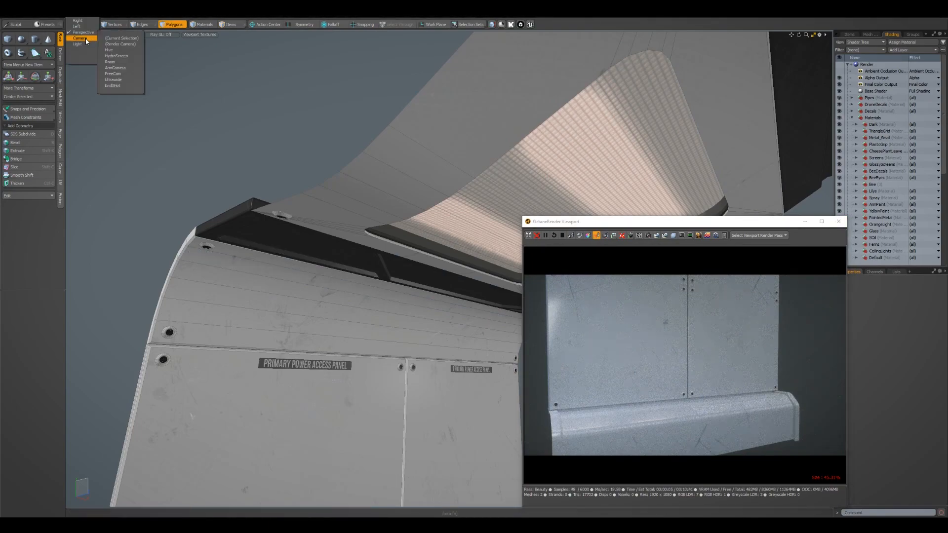
left_click(126, 74)
Examine the scratches and surface wear on the wall panels through FreeCam in the live Octane render
left_click_drag(420, 225, 344, 221, "alt")
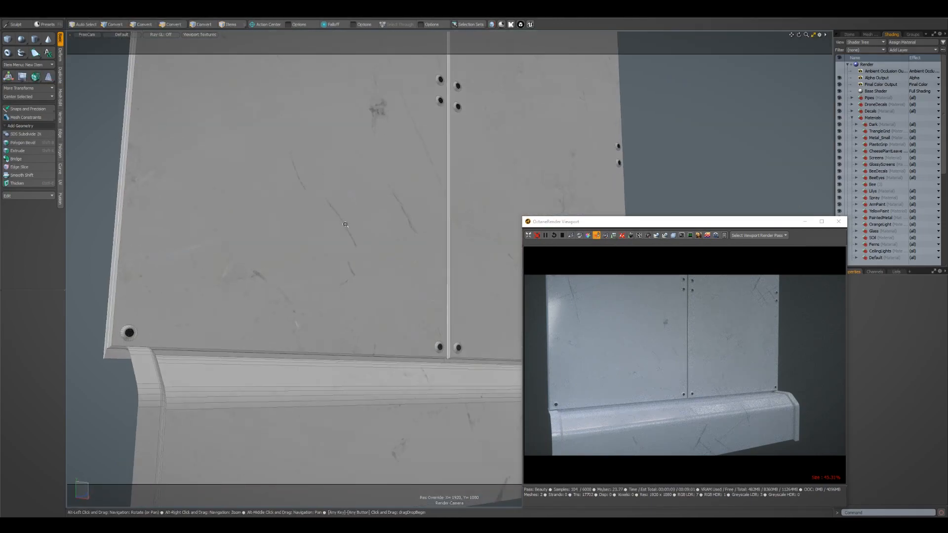
right_click_drag(345, 220, 434, 252, "alt")
middle_click_drag(434, 252, 512, 278, "alt")
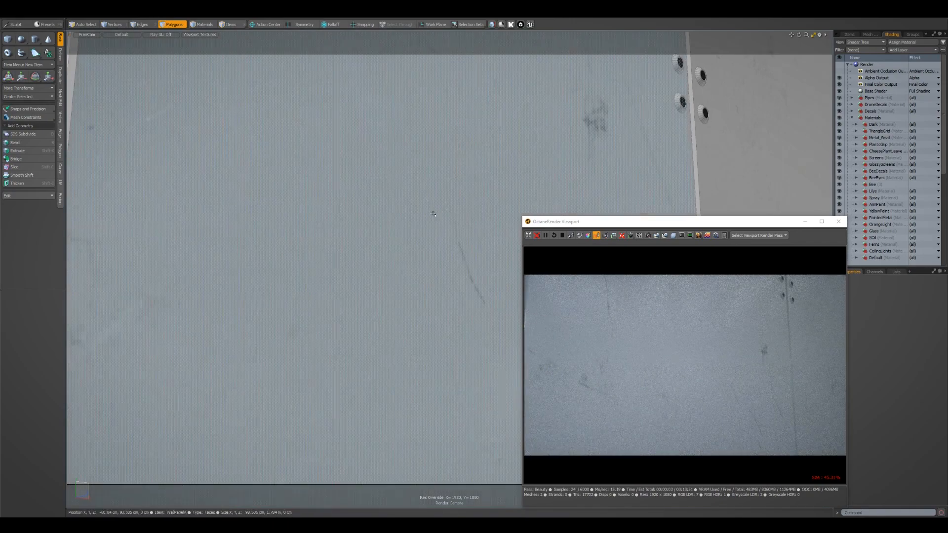
middle_click_drag(582, 166, 293, 269, "alt")
right_click_drag(293, 269, 340, 269, "alt")
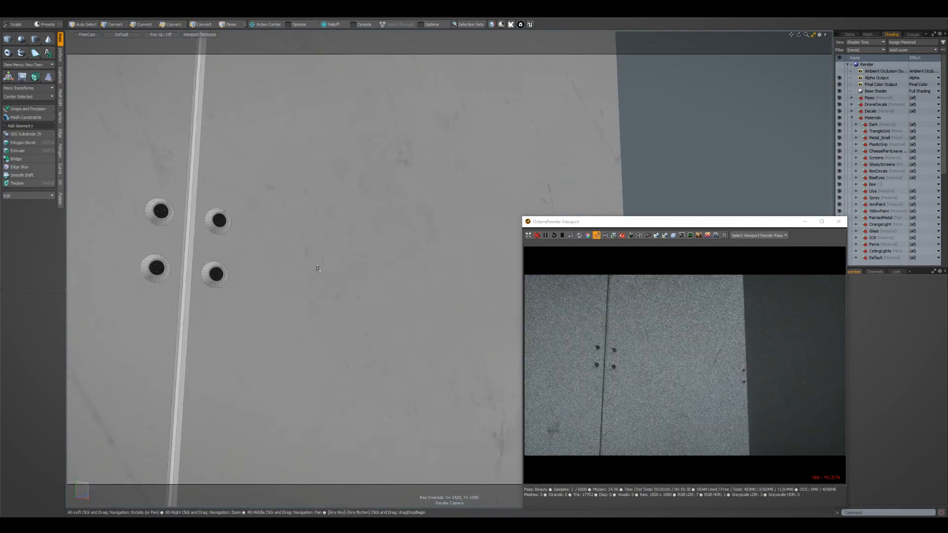
left_click_drag(341, 270, 301, 281, "alt")
middle_click_drag(301, 282, 348, 292, "alt")
right_click_drag(349, 292, 443, 319, "alt")
left_click_drag(380, 308, 406, 315, "alt")
Inspect the recessed screws beside the panel seam at close range, comparing their mesh with the Octane render
key("3")
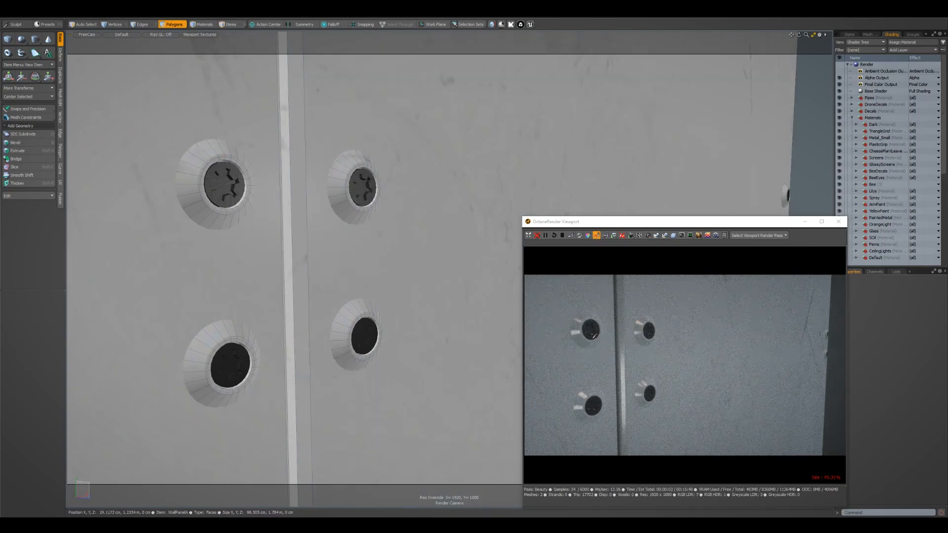
right_click_drag(323, 278, 401, 274, "alt")
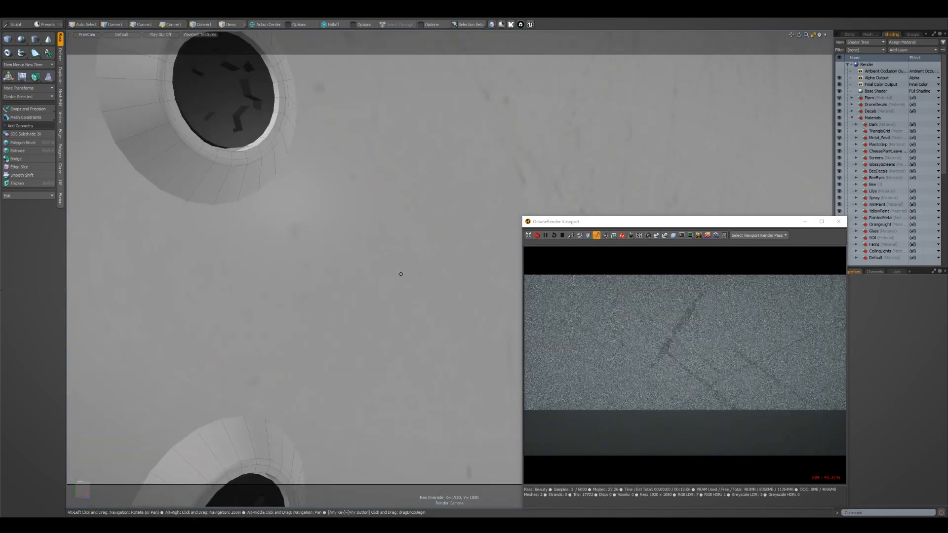
middle_click_drag(400, 274, 447, 319, "alt")
left_click_drag(446, 318, 411, 323, "alt")
right_click_drag(411, 323, 486, 365, "alt")
middle_click_drag(413, 333, 229, 232, "alt")
scroll(747, 385, "up", 5)
middle_click_drag(658, 317, 807, 351)
right_click_drag(393, 263, 234, 248, "alt")
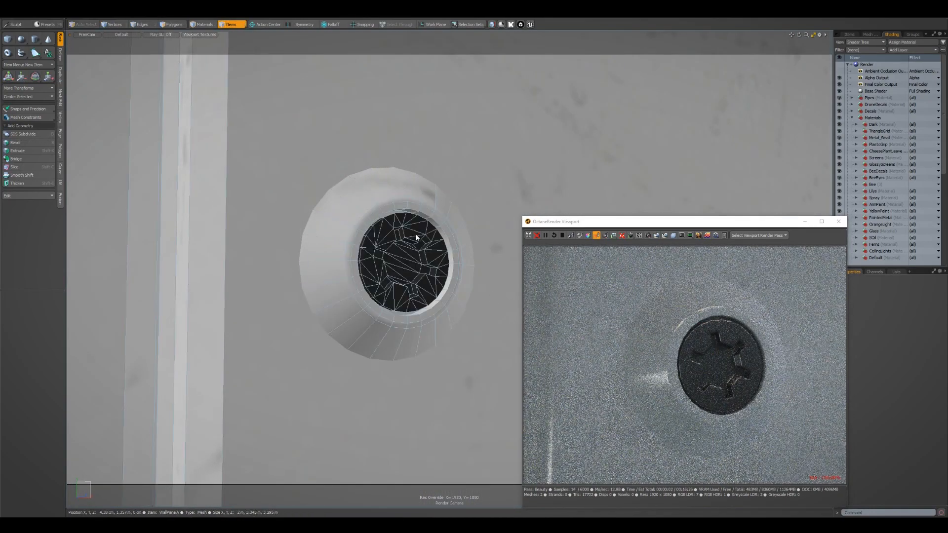
double_click(416, 241)
key("Escape")
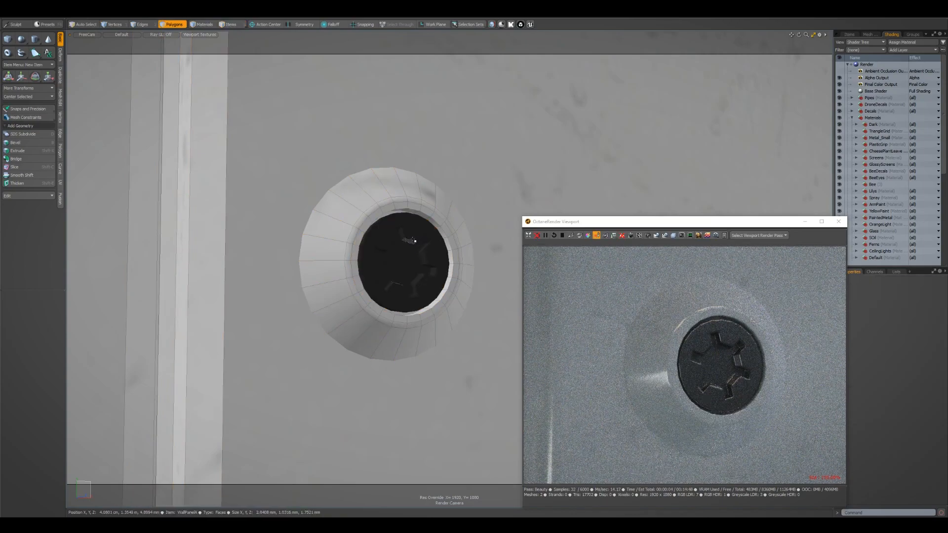
key("alt")
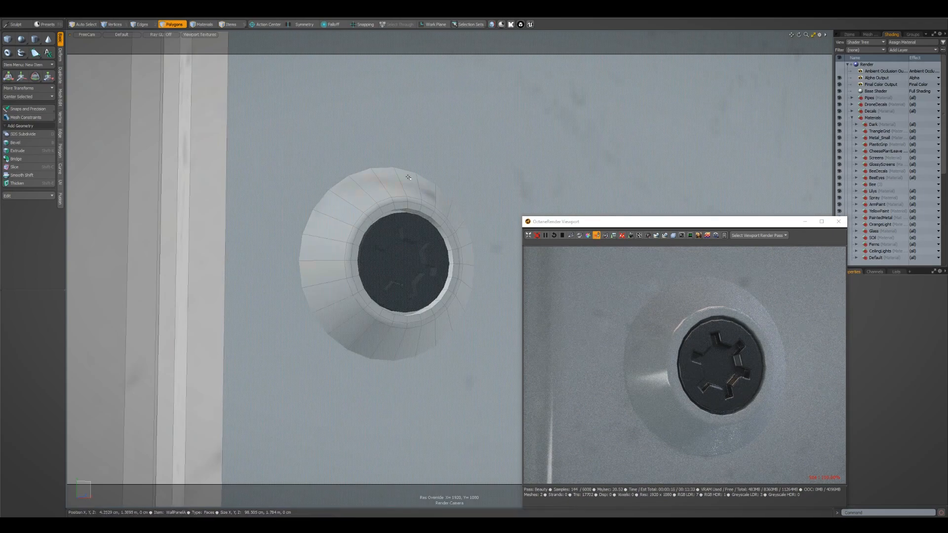
Examine the ceiling lights, upper wall curve and lower panel seams in the Octane render
right_click_drag(364, 202, 195, 181, "alt")
left_click_drag(195, 181, 260, 165, "alt")
middle_click_drag(261, 164, 217, 301, "alt")
left_click_drag(418, 206, 461, 223, "alt")
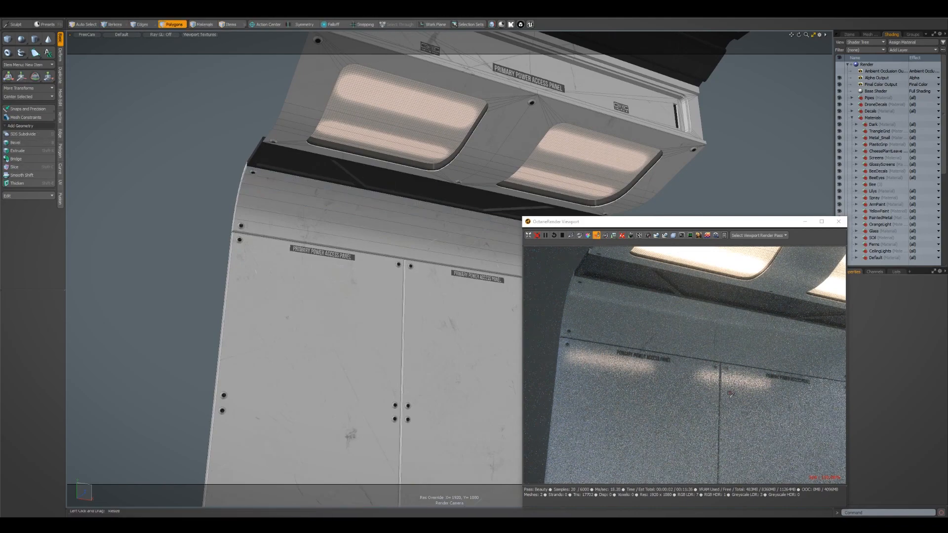
middle_click_drag(775, 436, 765, 348, "alt")
left_click_drag(341, 321, 344, 368, "alt")
middle_click_drag(344, 368, 350, 332, "alt")
right_click_drag(350, 332, 381, 383, "alt")
left_click_drag(381, 383, 394, 382, "alt")
key("3")
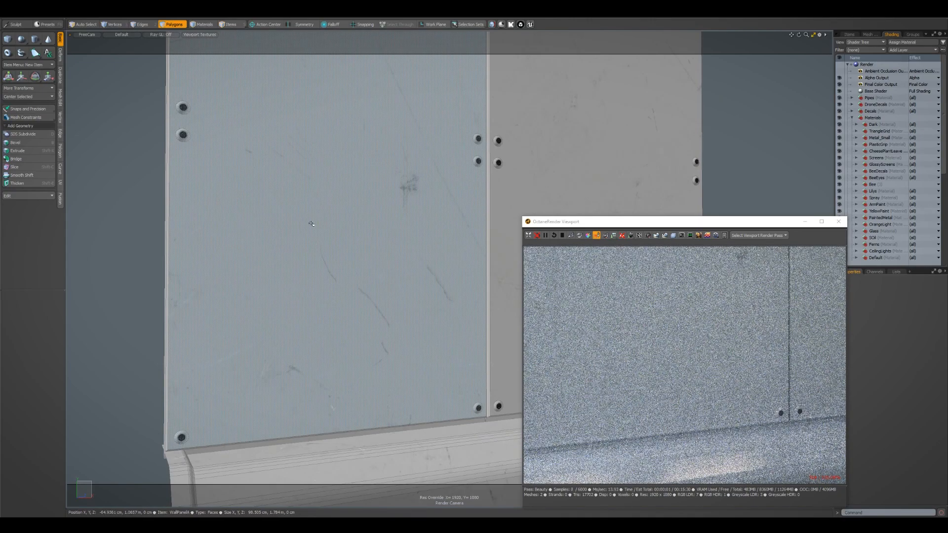
Return the modelling view to Perspective and define an Octane render region around the lower part of the wall panels
left_click(87, 33)
left_click(94, 28)
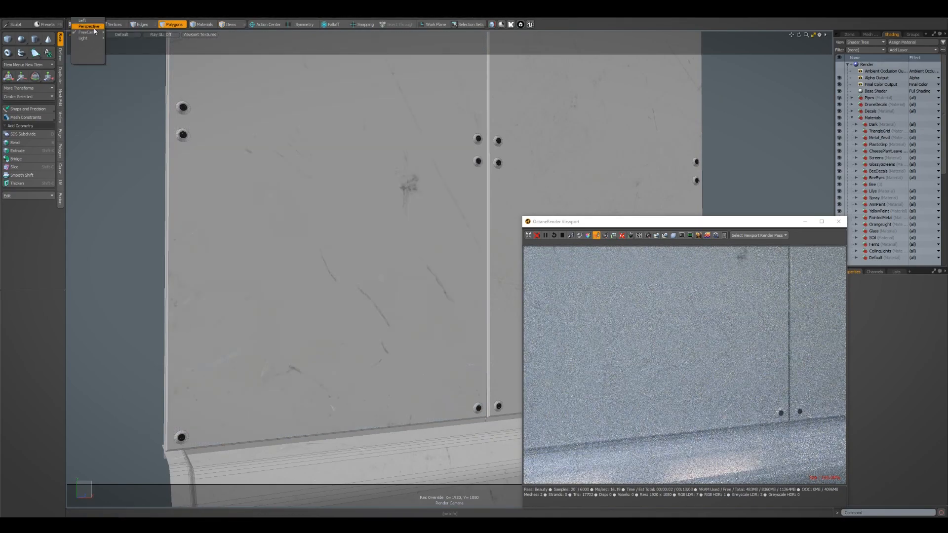
left_click_drag(256, 223, 408, 318, "alt")
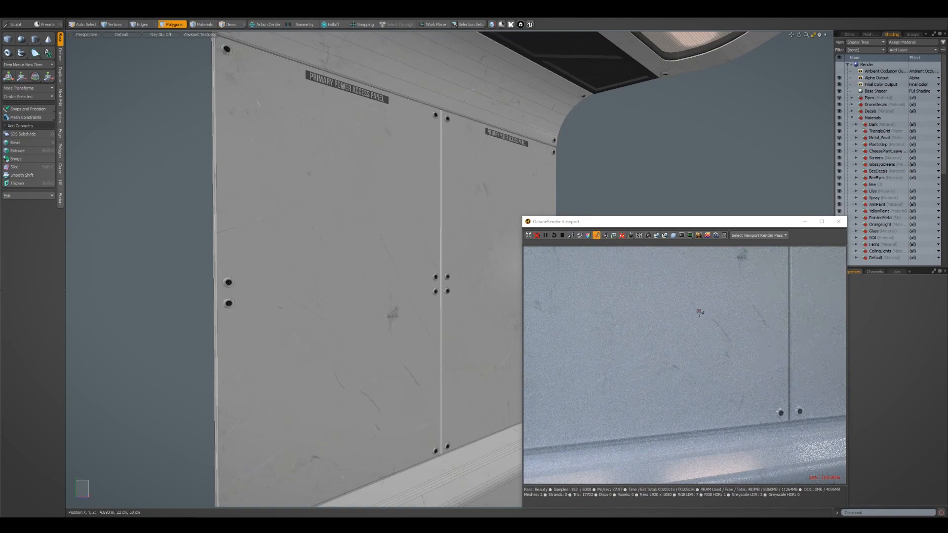
left_click(402, 223)
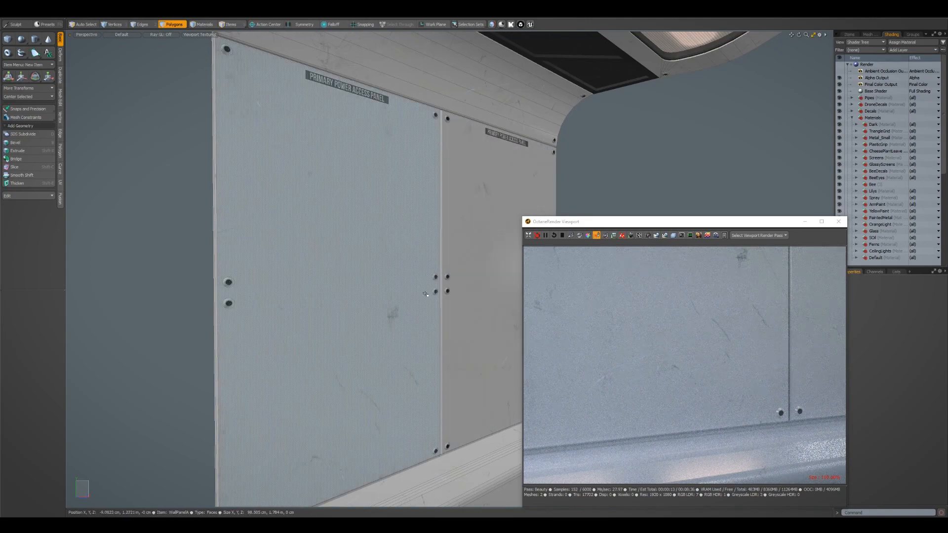
left_click_drag(459, 207, 438, 217, "alt")
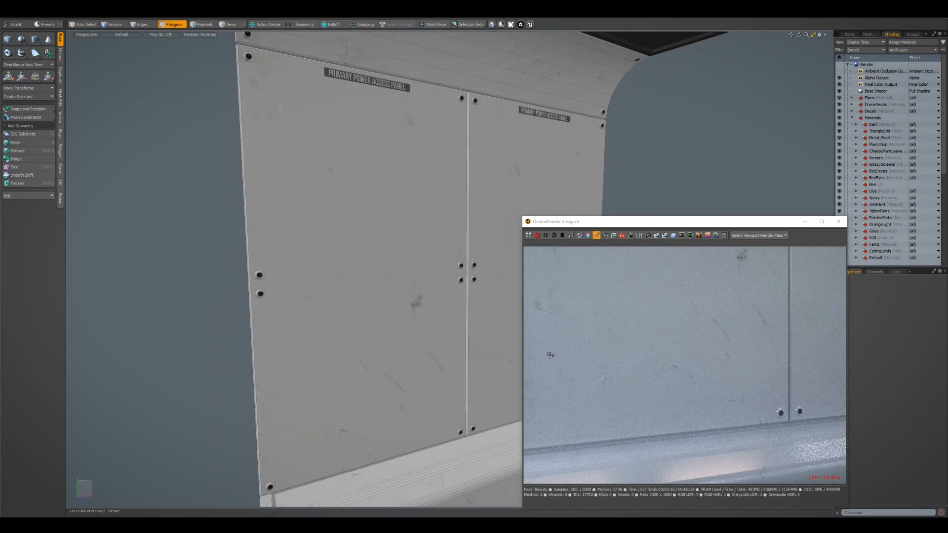
left_click_drag(530, 339, 843, 474)
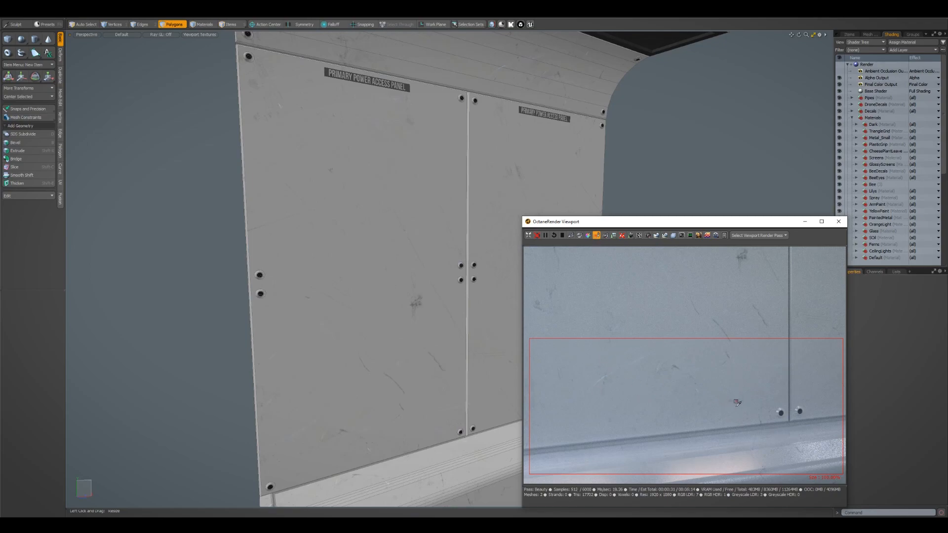
Enable X symmetry, select the large front polygons of both wall panels, and bevel them with an inset and no shift
scroll(356, 345, "up", 3)
left_click_drag(356, 345, 364, 321, "alt")
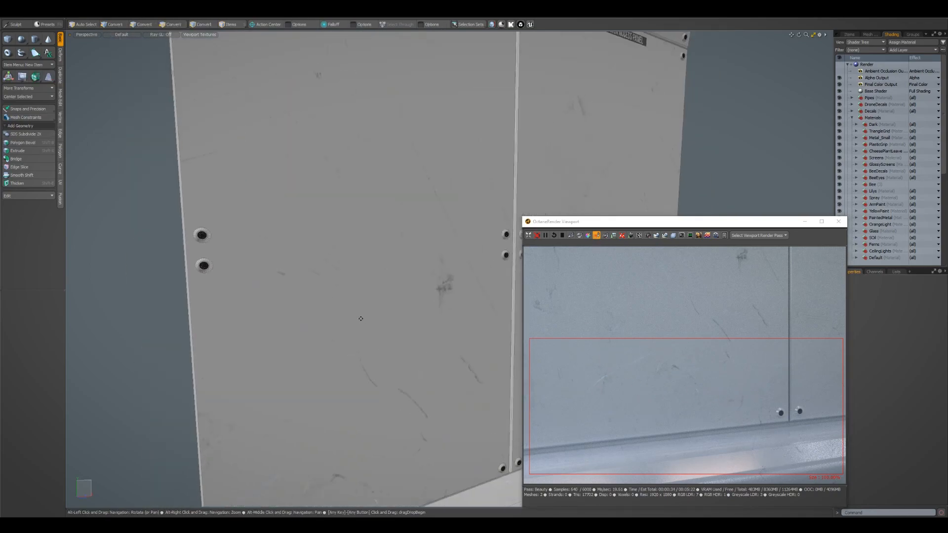
left_click_drag(382, 424, 335, 356, "alt+shift")
left_click(351, 377)
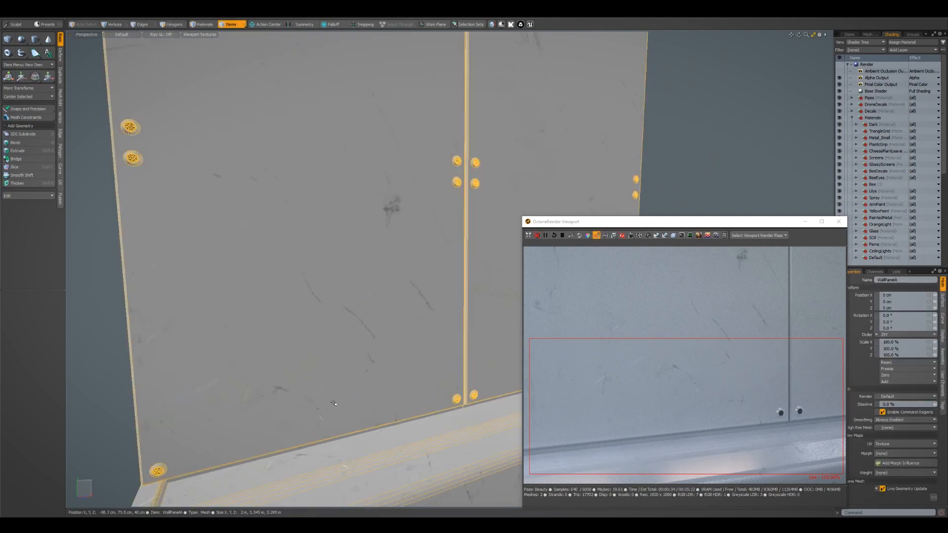
key("3")
key("alt+x")
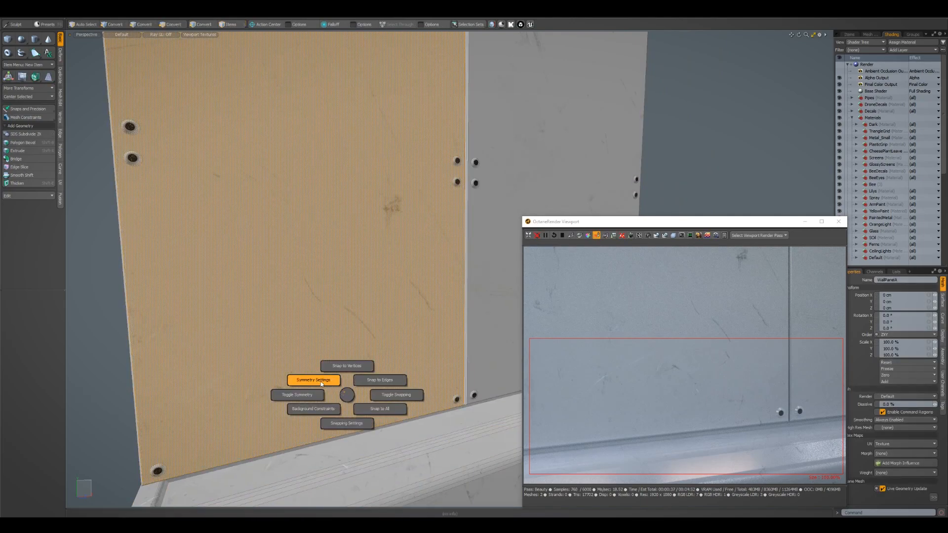
left_click(319, 394)
left_click(334, 404)
scroll(375, 406, "up", 3)
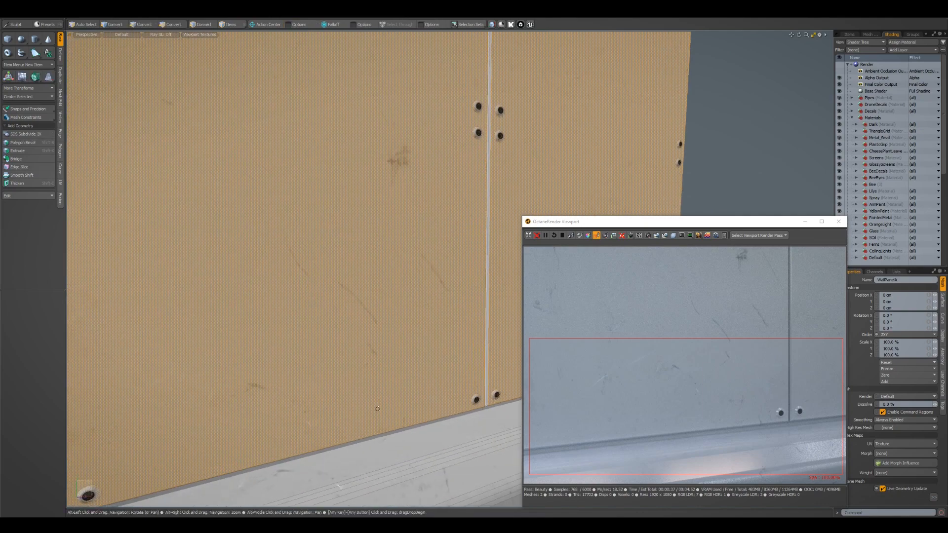
scroll(377, 409, "down", 3)
left_click_drag(377, 409, 347, 390, "alt")
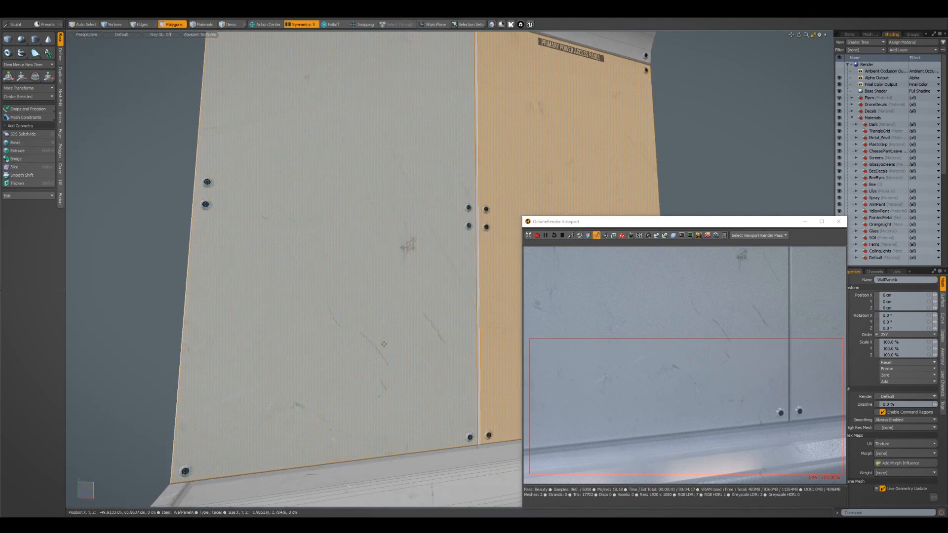
key("b")
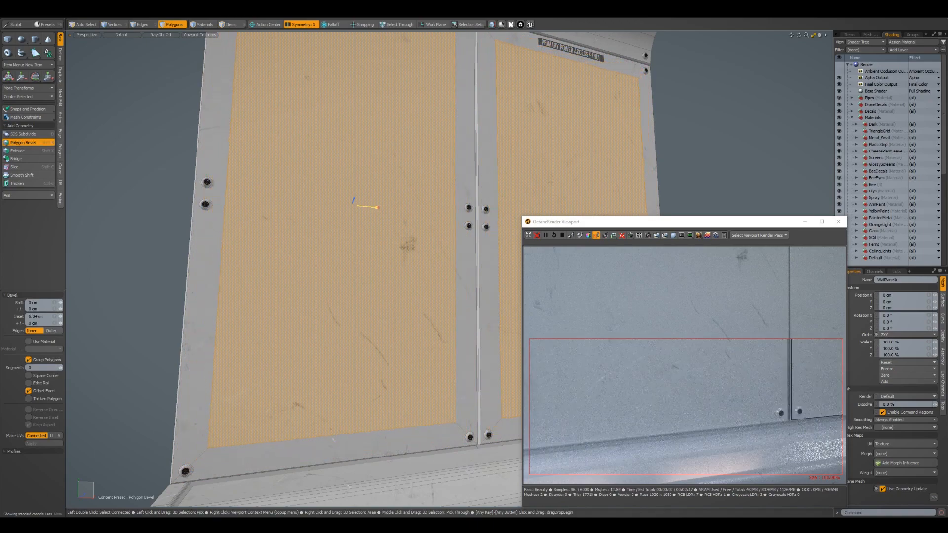
Lower the bottom edges of both panel insets slightly and their top edges by about 1.5 m, leaving low horizontal strips
key("2")
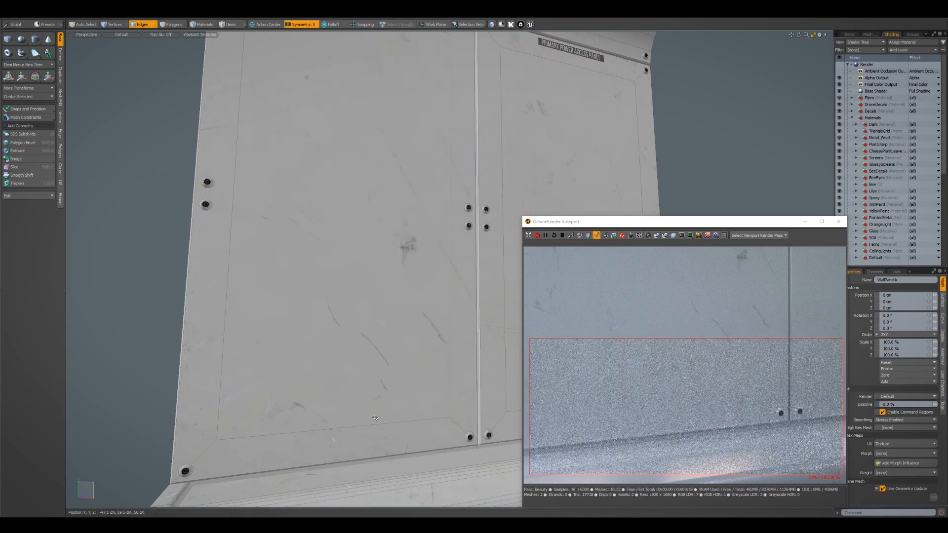
key("w")
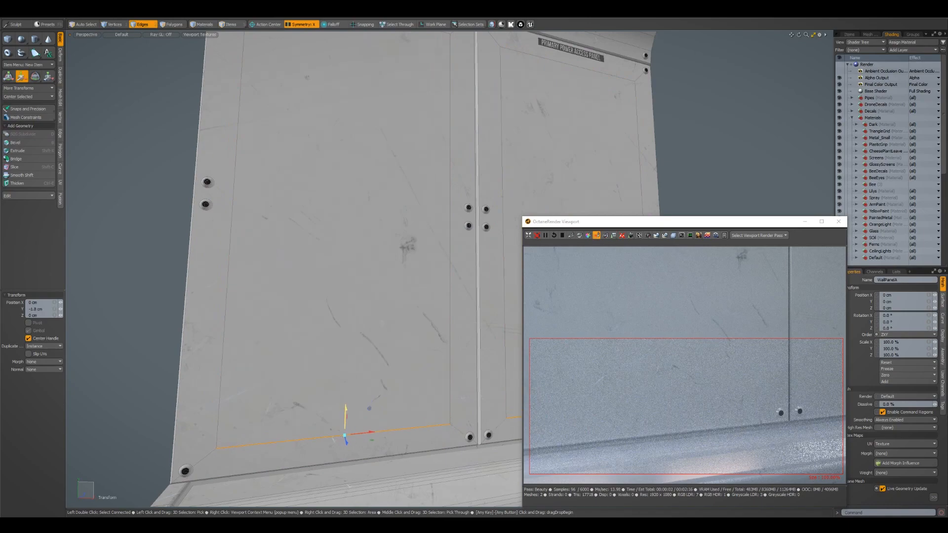
key("Escape")
scroll(377, 353, "down", 5)
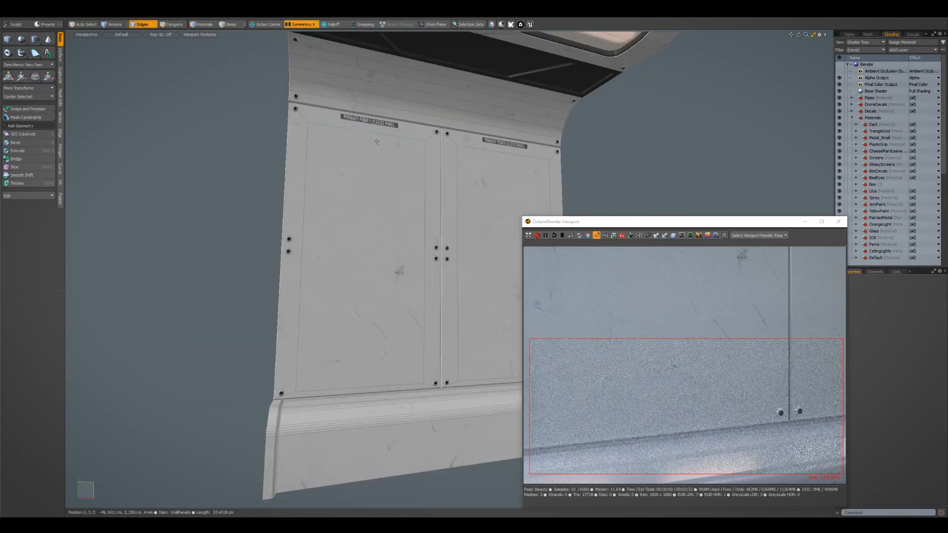
left_click(383, 136)
key("w")
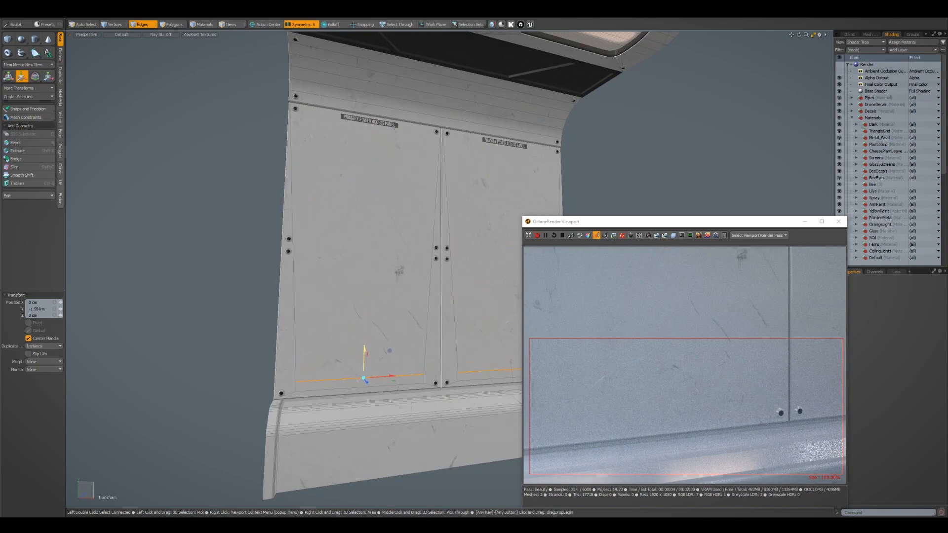
Select the low strip polygon on the wall panels and scale it narrower along X
key("shift+a")
left_click_drag(395, 345, 410, 270, "alt")
scroll(438, 292, "up", 3)
key("3")
left_click(440, 260)
key("r")
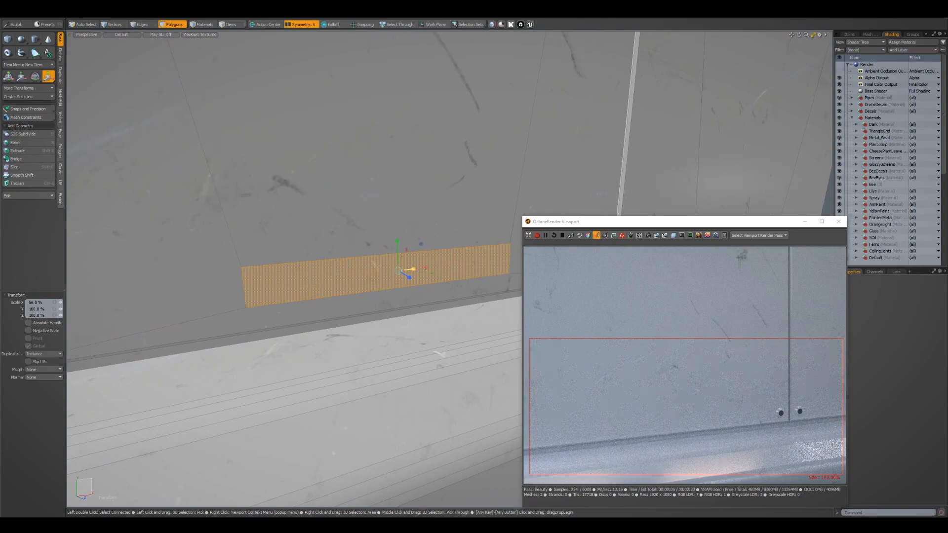
right_click_drag(414, 277, 429, 282, "alt")
left_click_drag(430, 281, 469, 289, "alt")
Bevel the narrowed strip polygons with a -4.4 cm shift to form a recess in each panel
key("b")
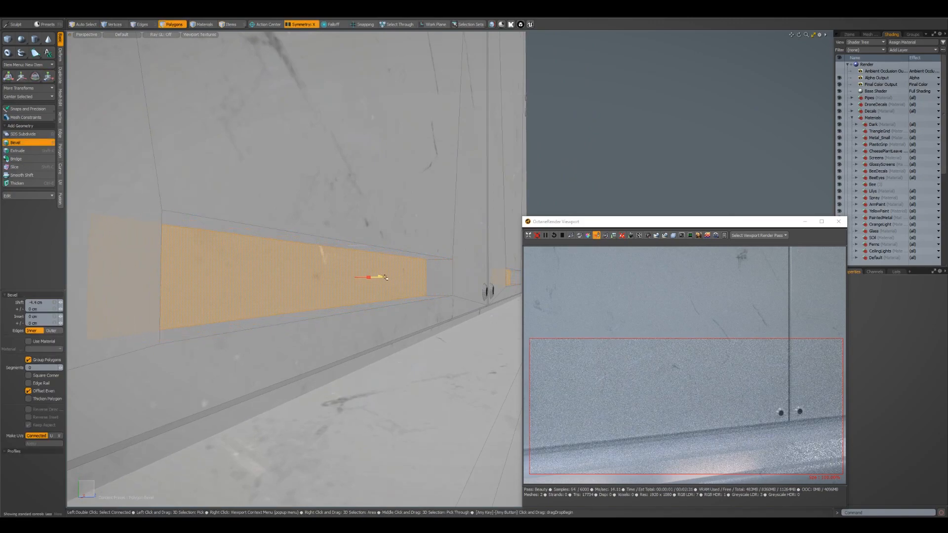
key("q")
key("Escape")
left_click_drag(423, 281, 403, 288, "alt")
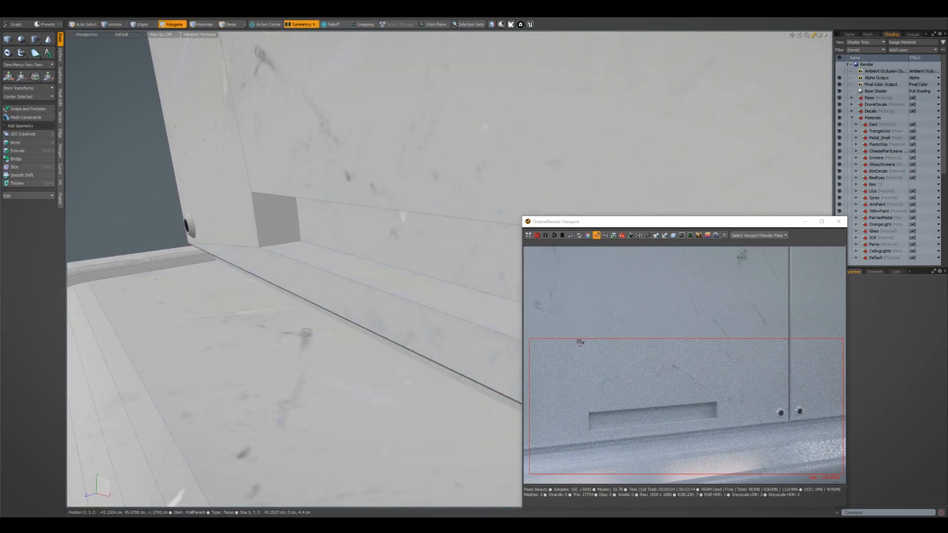
Add an edge loop around the recess's inner walls and bevel it 4.75 mm into a narrow band of polygons
left_click_drag(363, 245, 251, 218, "alt")
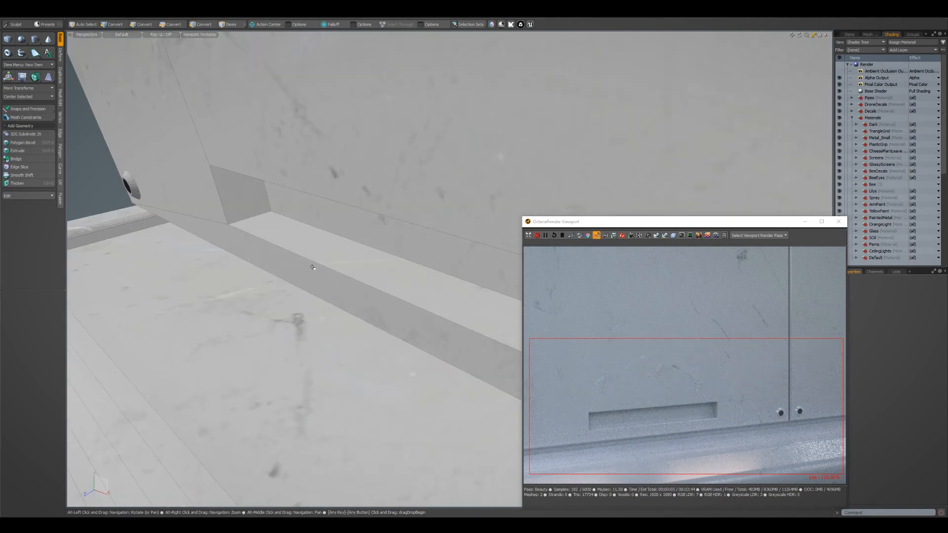
key("alt+l")
left_click(252, 218)
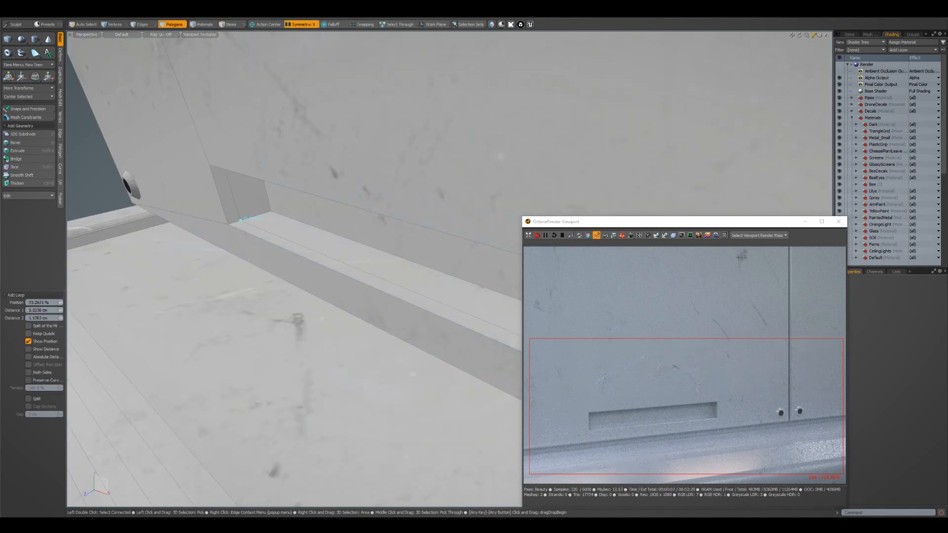
key("space")
left_click_drag(295, 229, 305, 230)
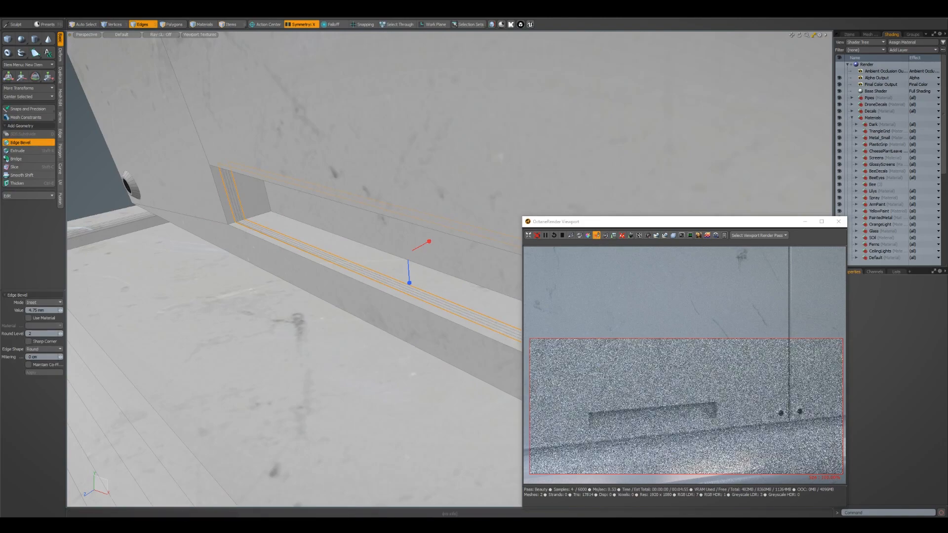
left_click_drag(60, 334, 53, 334)
right_click_drag(420, 198, 387, 199, "alt")
middle_click_drag(387, 199, 375, 200, "alt")
key("alt+3")
scroll(374, 200, "up", 2)
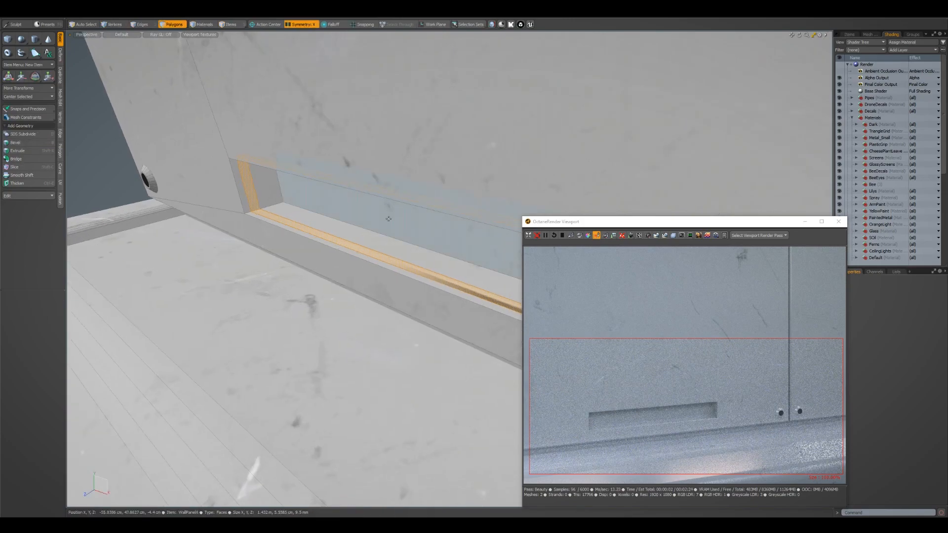
Bevel the narrow band of polygons with a -4.5 mm shift to cut a groove around the recess's inner walls
key("shift+b")
left_click_drag(414, 241, 410, 240)
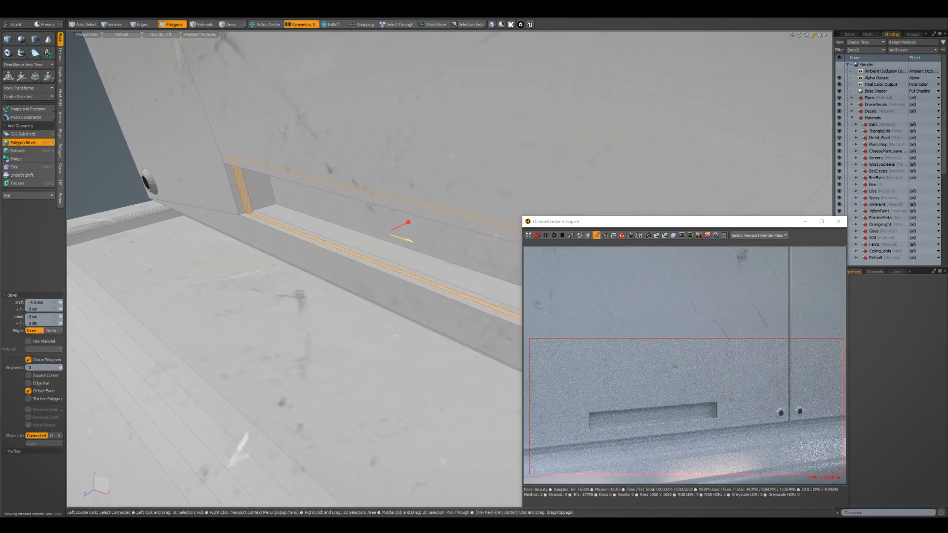
key("space")
key("Escape")
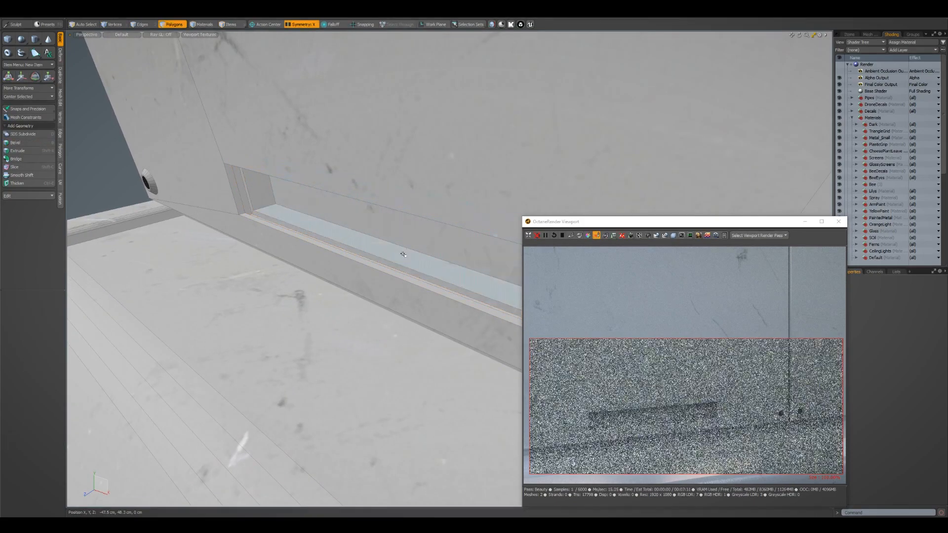
right_click_drag(399, 268, 405, 269, "alt")
left_click_drag(404, 269, 429, 271, "alt")
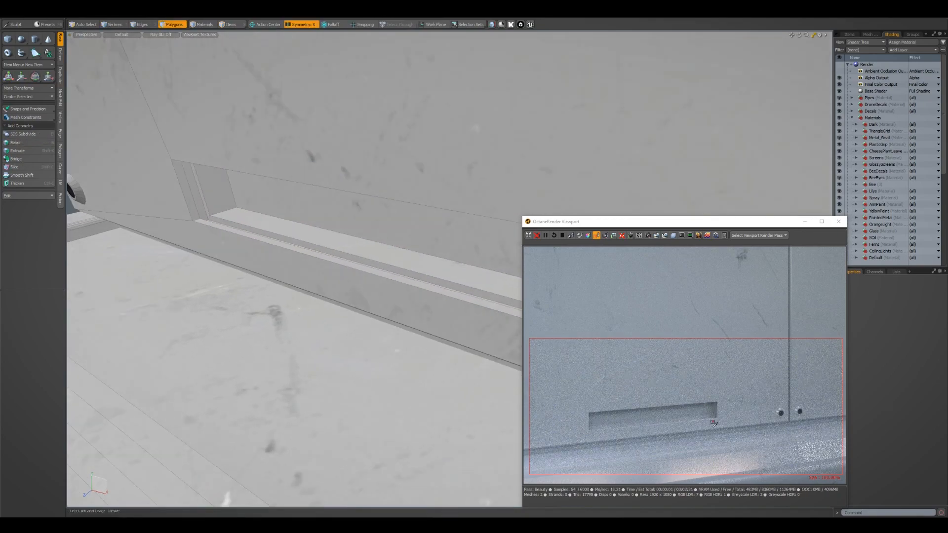
Move the recess's back polygon -2.25 cm along Z to deepen the recess
left_click_drag(365, 292, 421, 238, "alt")
left_click(435, 241)
key("w")
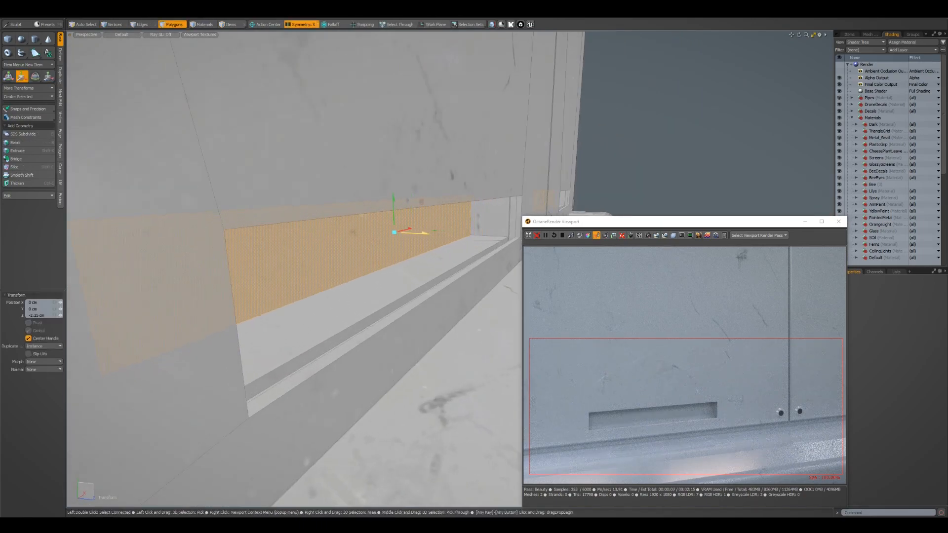
key("space")
Select the inner wall polygons behind the groove and bevel them into a second groove with a -4 mm shift
left_click(452, 251)
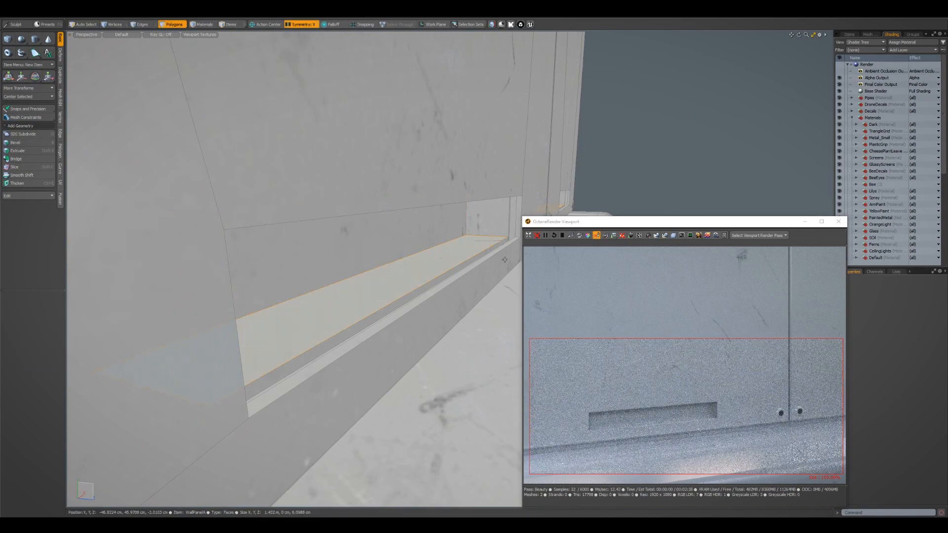
key("b")
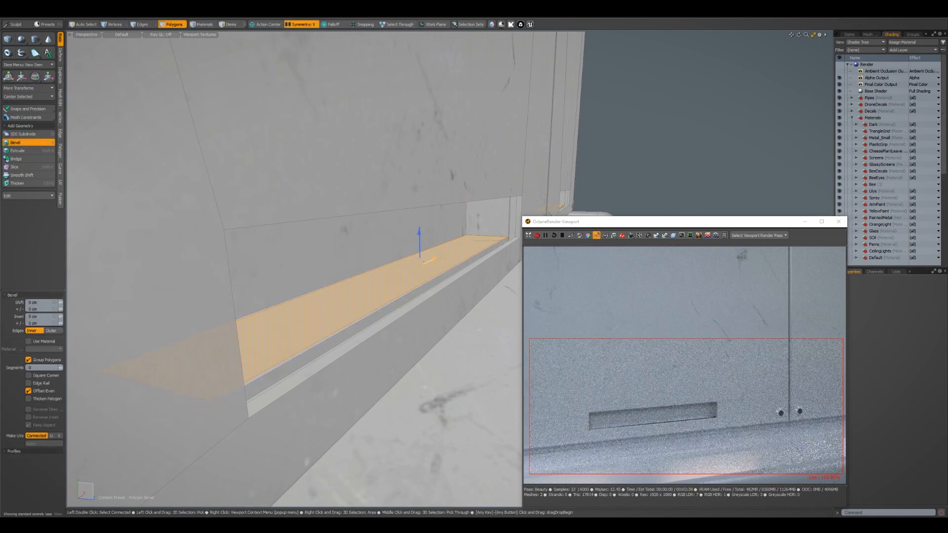
key("space")
key("b")
left_click_drag(419, 231, 420, 246)
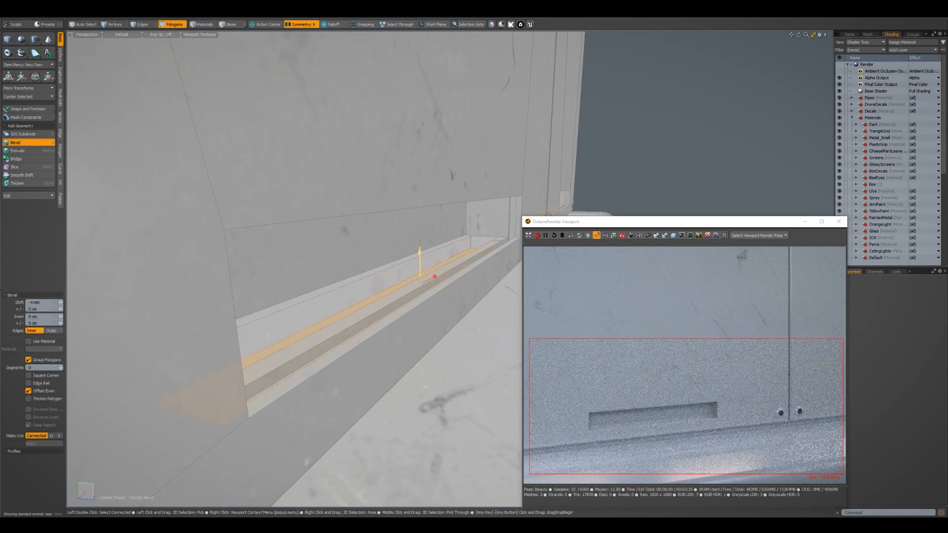
key("space")
key("Escape")
Use the FreeCam camera view to frame the panel recess for the Octane preview, and return the viewport to Perspective
left_click_drag(346, 249, 390, 282, "alt")
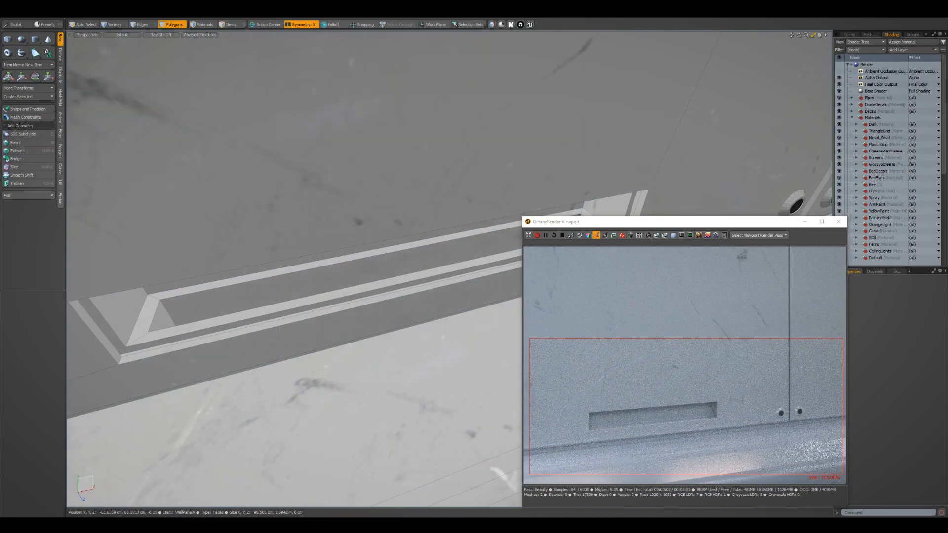
left_click(86, 35)
mouse_move(91, 40)
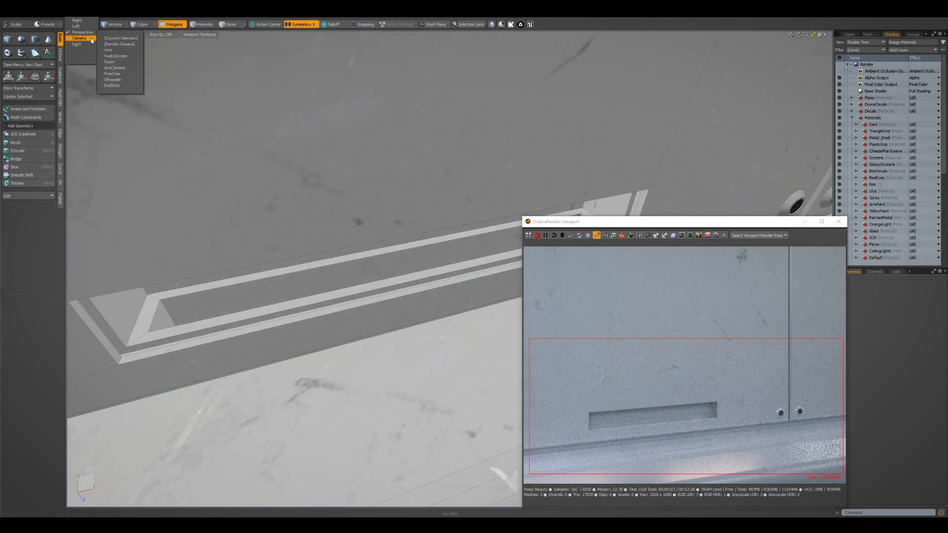
left_click(122, 74)
left_click_drag(388, 392, 417, 420, "alt")
mouse_move(417, 420)
right_mouse_down("alt")
mouse_move(434, 421)
mouse_move(425, 420)
right_mouse_up("alt")
middle_click_drag(395, 420, 408, 435, "alt")
right_click_drag(407, 434, 464, 375, "alt")
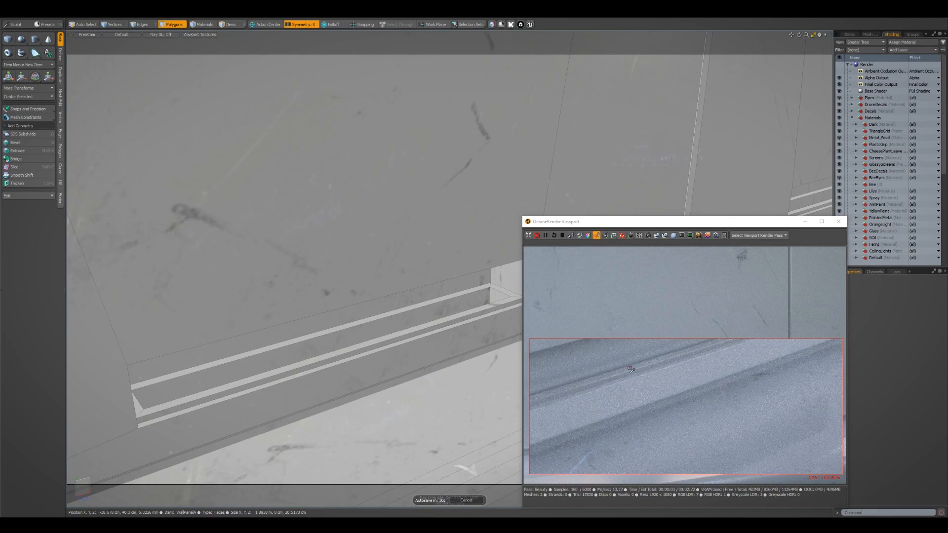
left_click_drag(410, 318, 347, 326, "alt")
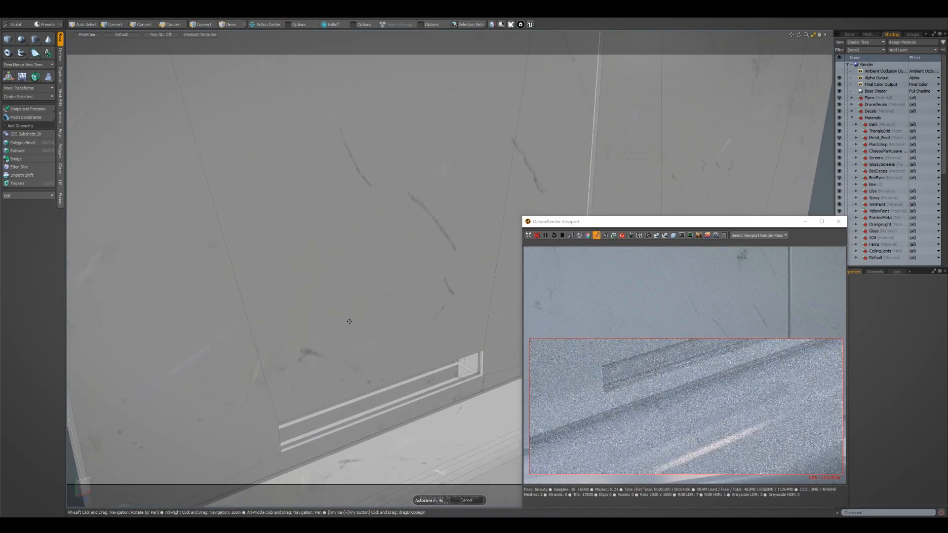
key("3")
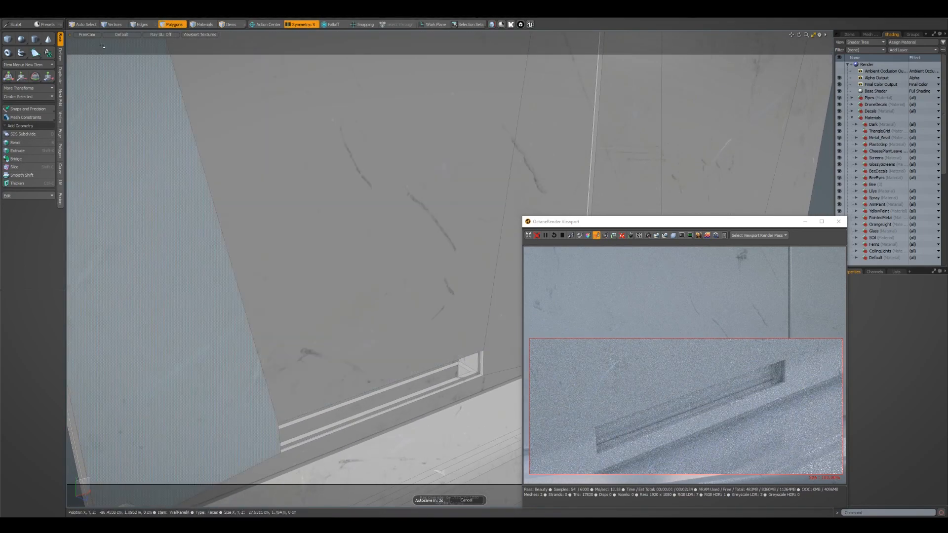
left_click(87, 35)
left_click(91, 26)
Duplicate the recess's back polygons and move the copy out in front of the wall panels
left_click_drag(437, 350, 471, 291, "alt")
left_click(405, 237)
key("w")
key("ctrl+e")
key("ctrl+z")
key("ctrl+z")
Thicken the copied strip polygons into solid bars
key("ctrl+e")
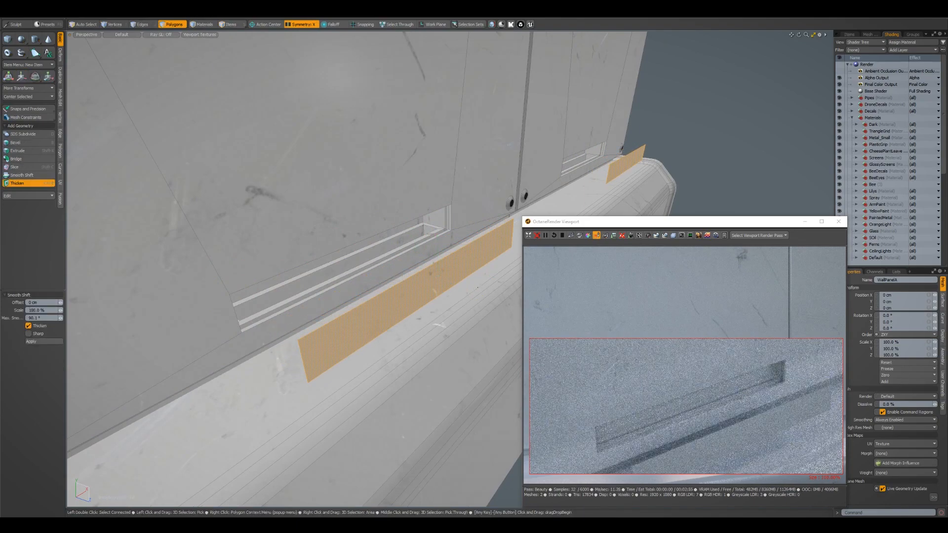
left_click_drag(474, 302, 404, 279)
key("q")
key("Escape")
Select the long edges of the bars and bevel them by 1.56 cm to give an octagonal section
key("2")
left_click(393, 261)
left_click(292, 281, "shift")
left_click_drag(316, 271, 439, 268, "alt")
left_click(493, 238, "shift")
key("b")
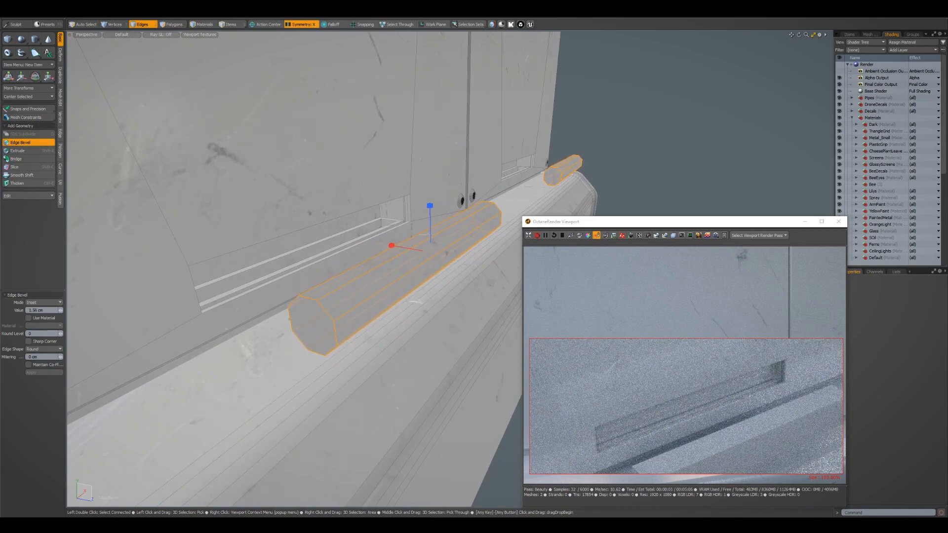
key("Escape")
key("Escape")
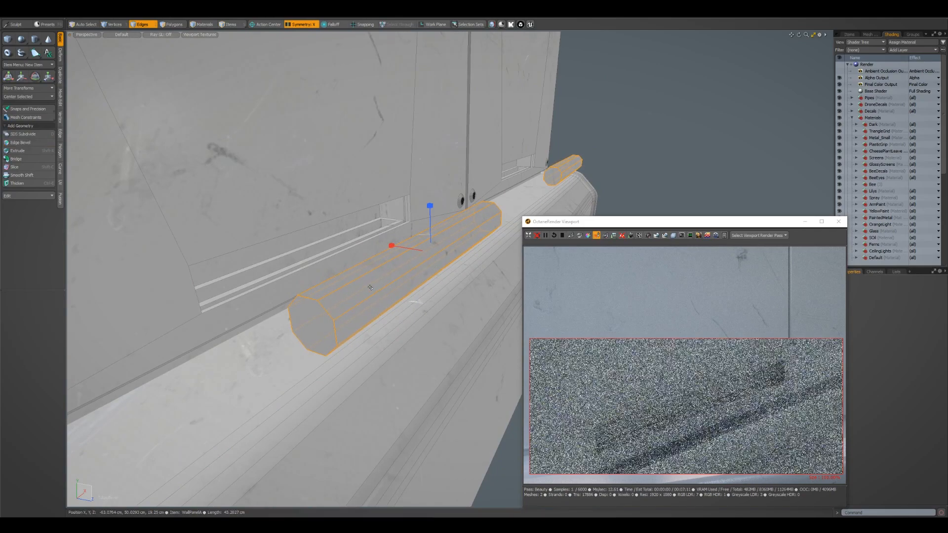
Bevel the bars' lengthwise edges again by 6.2 mm to round them into cylinders
left_click(385, 287)
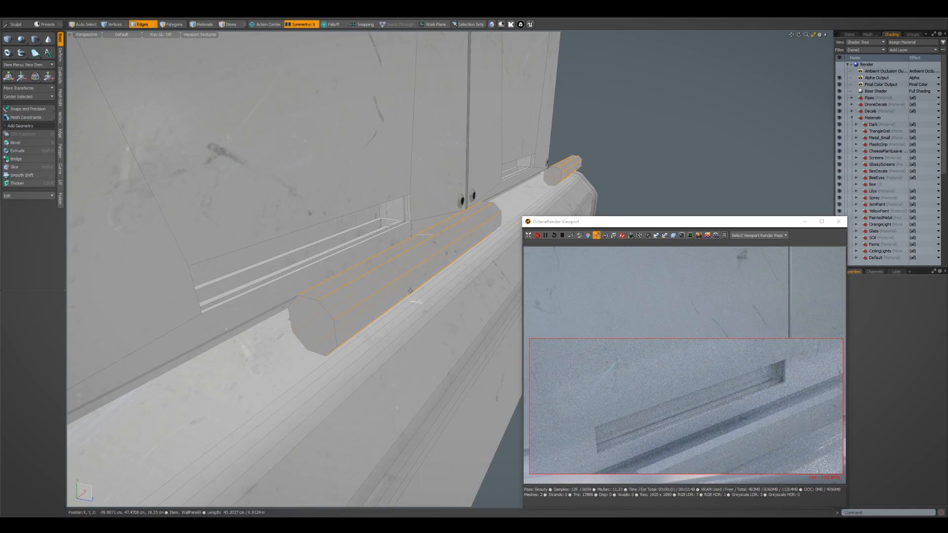
key("b")
left_click_drag(392, 245, 398, 245)
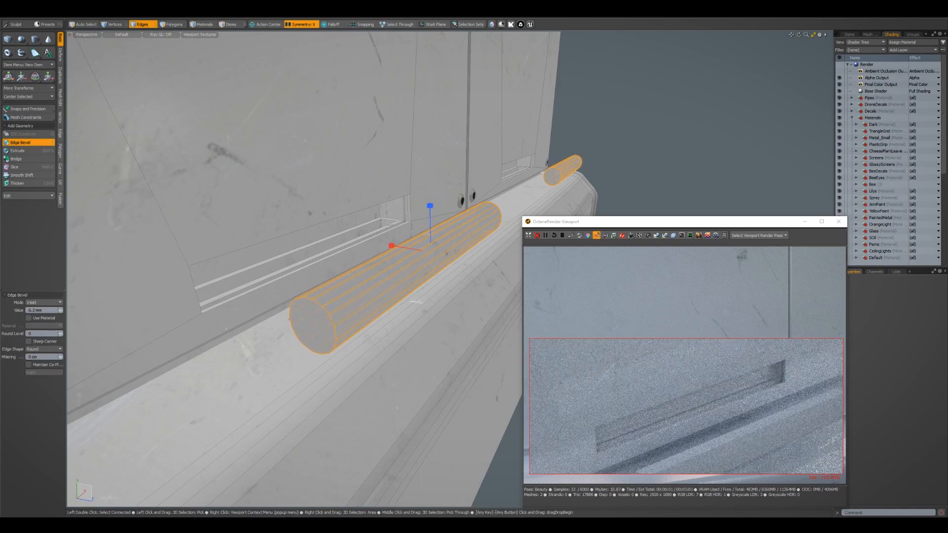
key("ctrl+z")
key("ctrl+z")
key("ctrl+z")
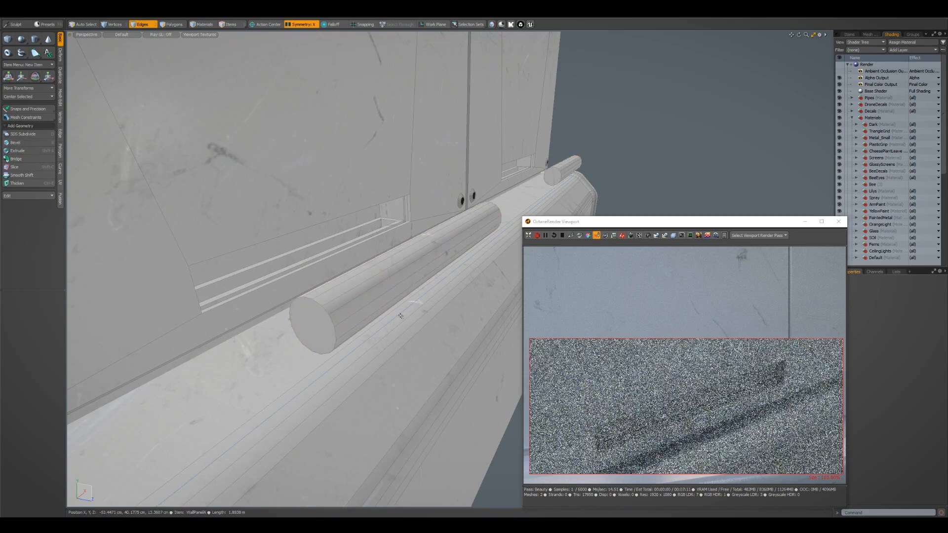
Inset the cylinders' end caps and bevel the inner faces inward to hollow the ends into tubes
key("3")
left_click(315, 324)
left_click_drag(315, 324, 448, 239, "alt")
key("b")
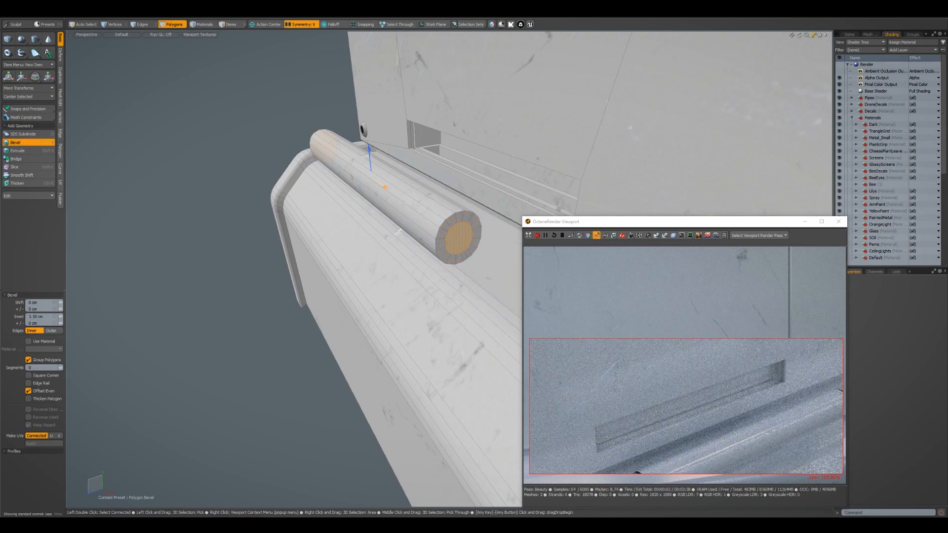
key("q")
key("b")
key("q")
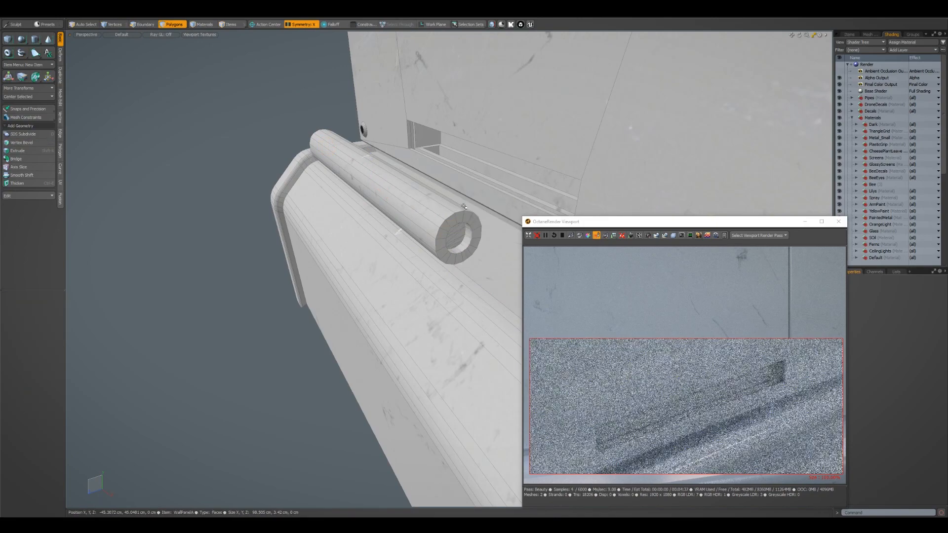
Move the tubes back in front of the panel recesses and scale them uniformly to 83%
left_click_drag(487, 191, 383, 266, "alt")
key("w")
left_click_drag(462, 273, 351, 224, "alt")
key("r")
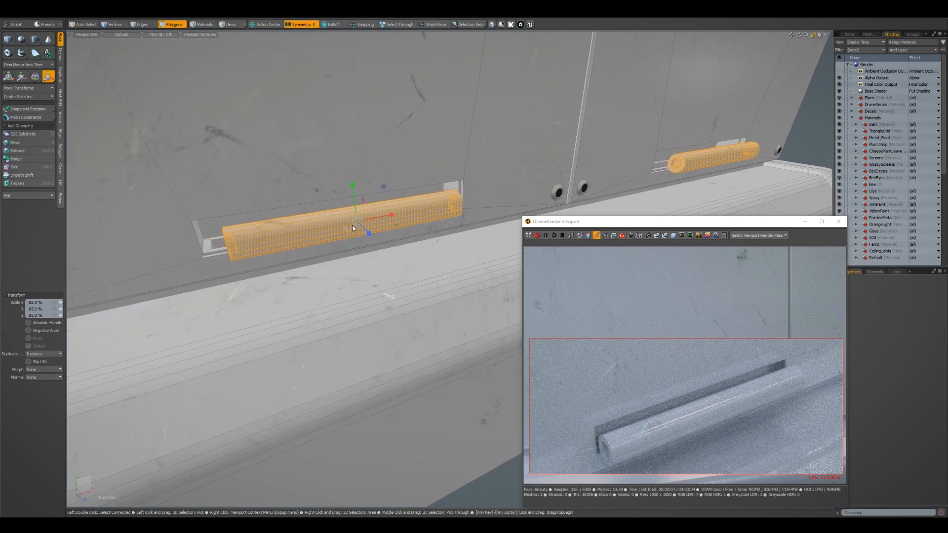
key("Escape")
key("Escape")
Copy and paste the tube's outer polygons and scale the copy along X into a narrow ring at its middle
scroll(369, 246, "up", 4)
scroll(370, 246, "down", 4)
key("3")
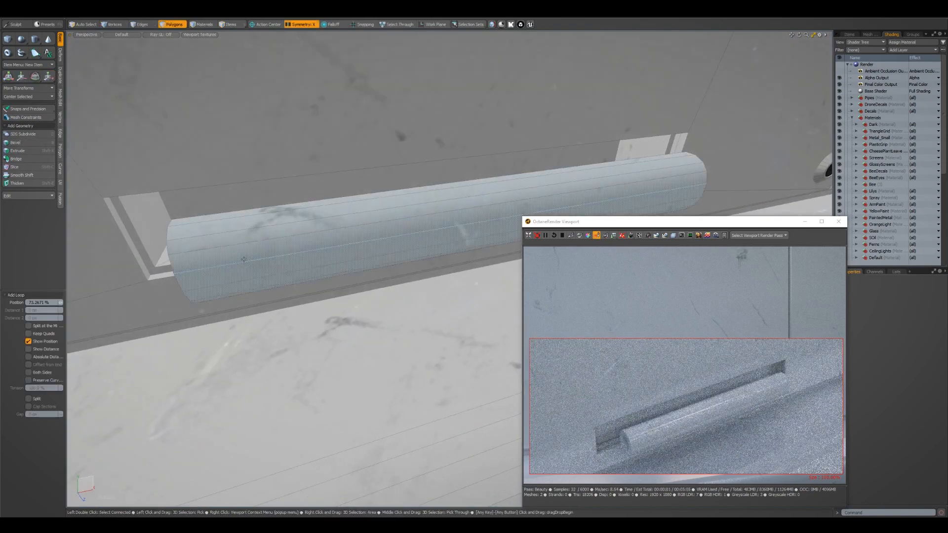
left_click(259, 243)
double_click(259, 237)
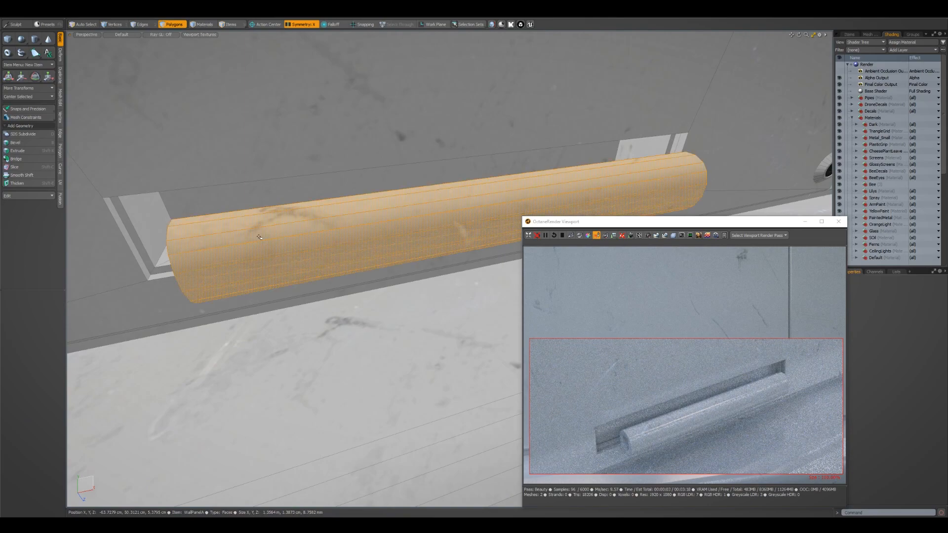
key("ctrl+c")
key("ctrl+v")
key("r")
left_click_drag(572, 210, 407, 236, "alt")
scroll(543, 213, "down", 2)
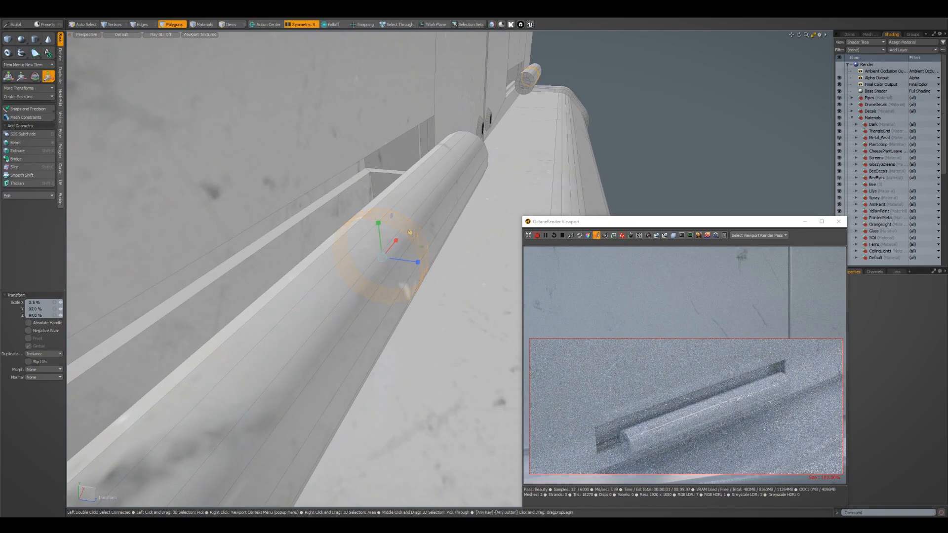
Thicken the narrow ring outward into a solid clamp band around the tube
key("shift+d")
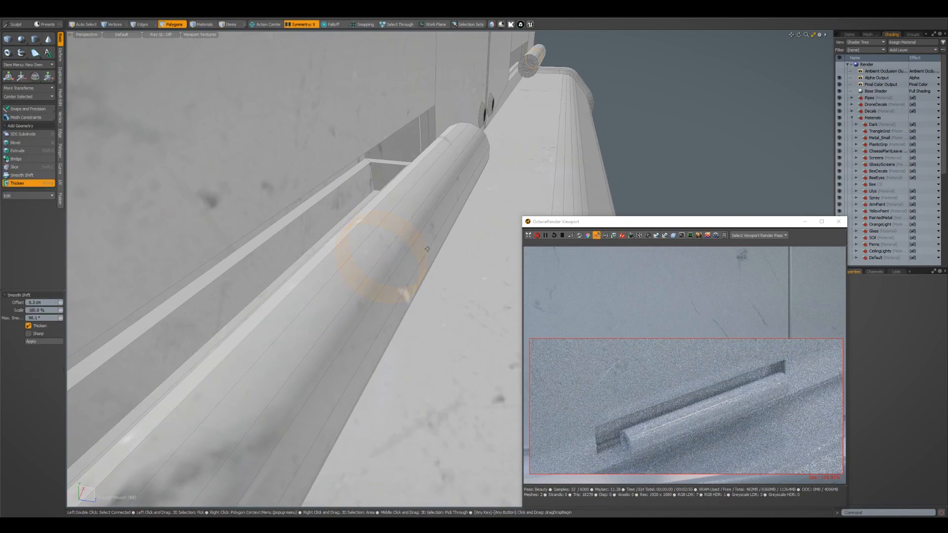
left_click_drag(379, 232, 378, 223)
key("Escape")
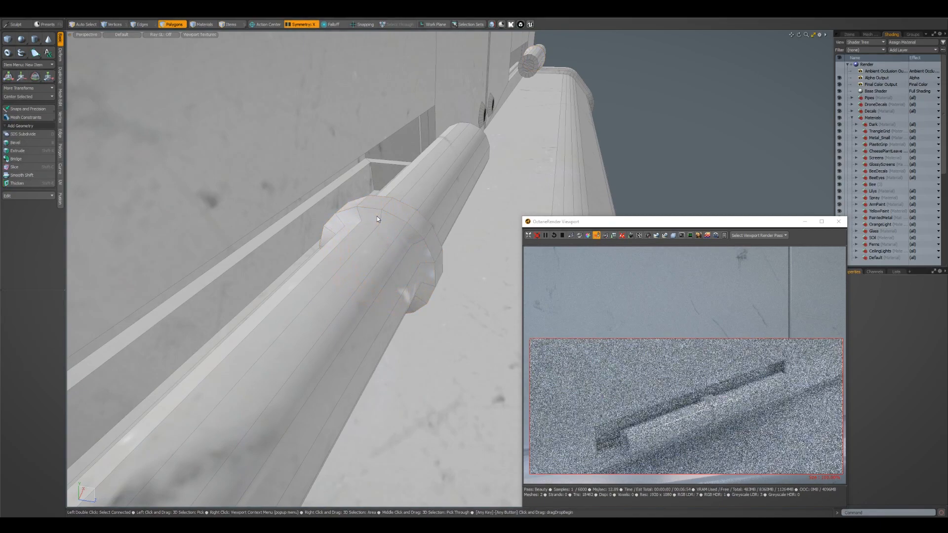
Select the segments on the wall-facing side of the clamp band and delete them to open the ring
mouse_move(377, 215)
left_mouse_down("alt")
mouse_move(436, 189)
mouse_move(390, 199)
mouse_move(407, 199)
mouse_move(404, 220)
mouse_move(446, 325)
mouse_move(376, 309)
left_mouse_up("alt")
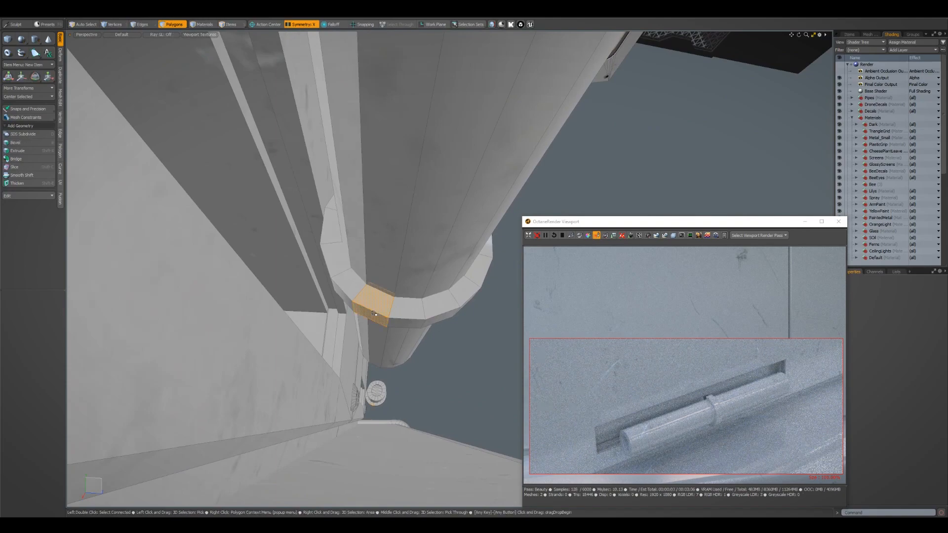
key("ctrl+x")
double_click(358, 284)
key("Delete")
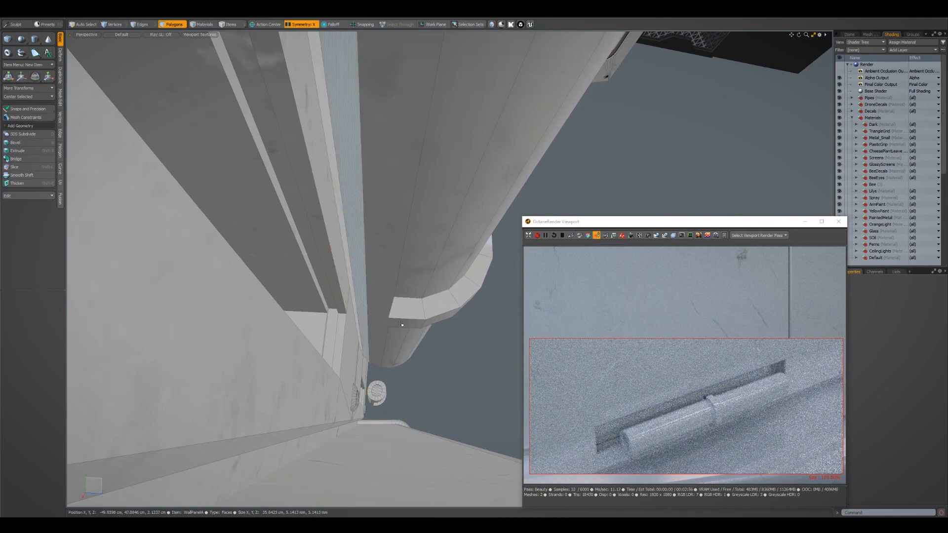
Delete the clamp band's end faces and move its open border edges 2.34 cm toward the wall
double_click(407, 309)
left_click_drag(407, 310, 425, 291, "alt")
key("Delete")
key("r")
left_click_drag(434, 250, 381, 252)
key("w")
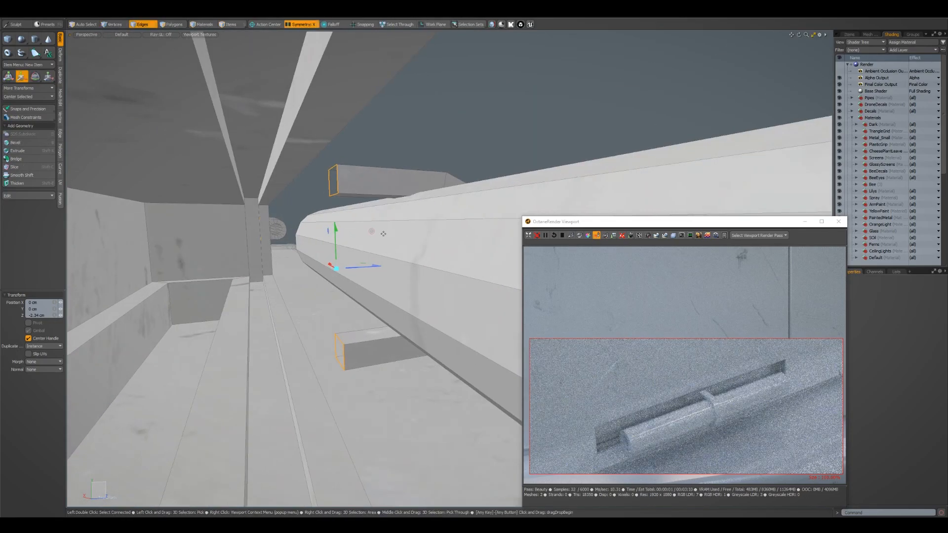
Cap the clamp band's open ends and bevel the caps outward with a 7.8 mm shift
key("p")
key("3")
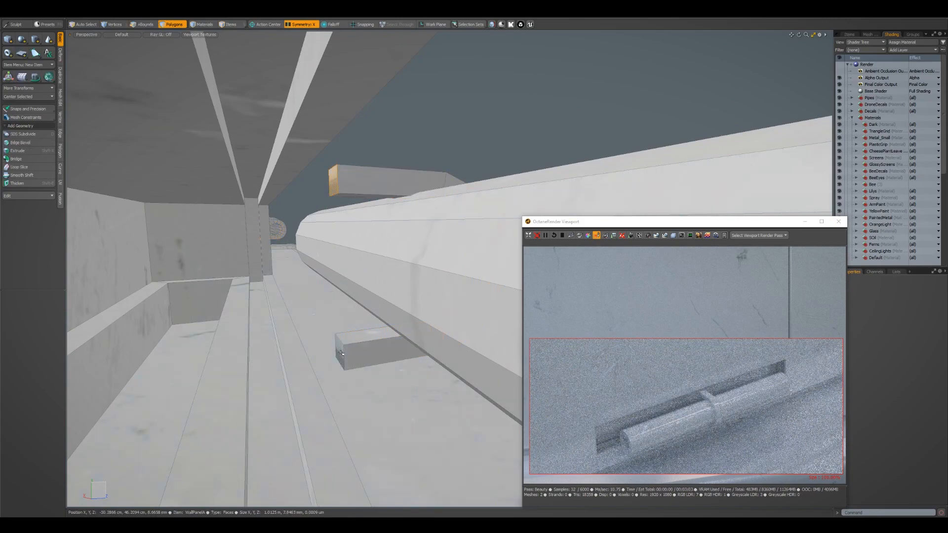
key("b")
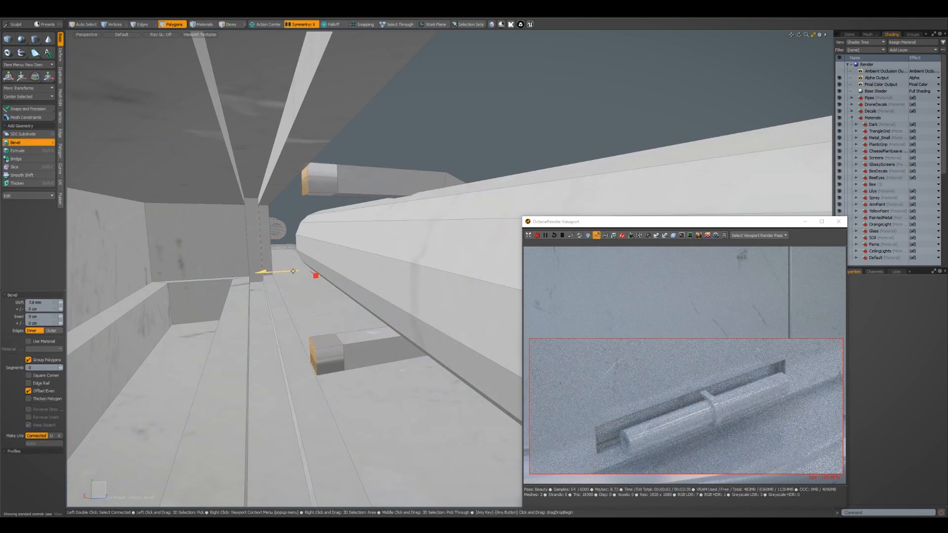
key("q")
Bridge the facing inner polygons of the two clamp ends to close the bracket behind the tube
left_click(321, 196)
left_click_drag(320, 208, 318, 325, "alt")
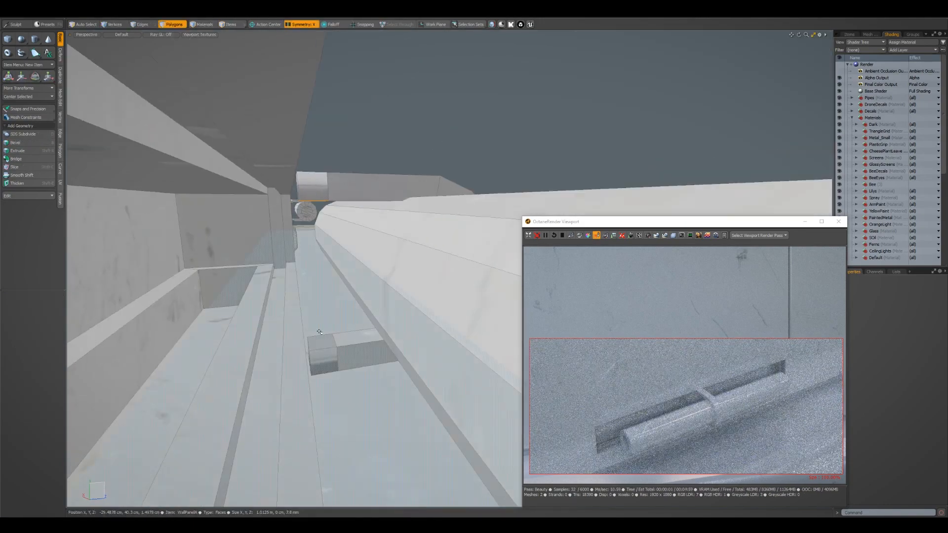
left_click(321, 340)
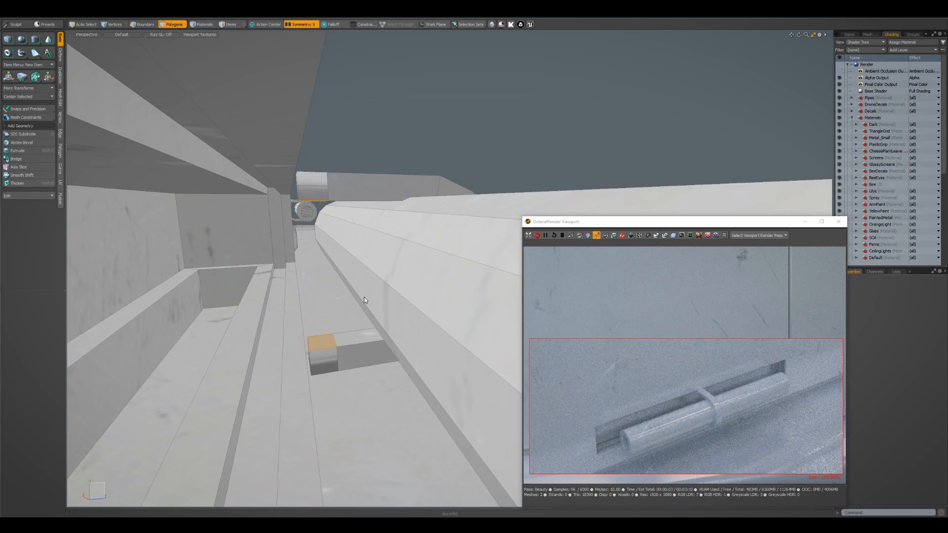
key("ctrl+b")
left_click_drag(388, 290, 383, 275, "alt")
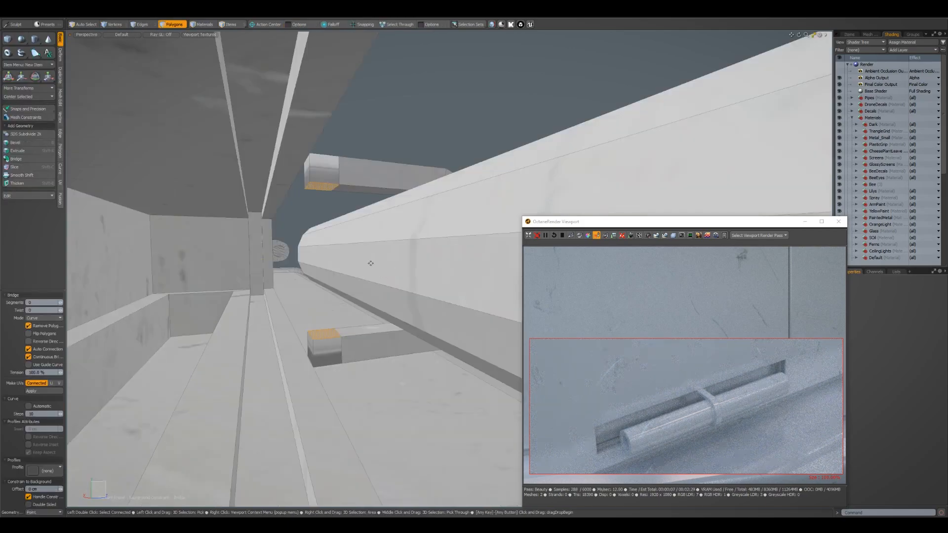
left_click(371, 263)
key("q")
left_click_drag(402, 261, 302, 290, "alt")
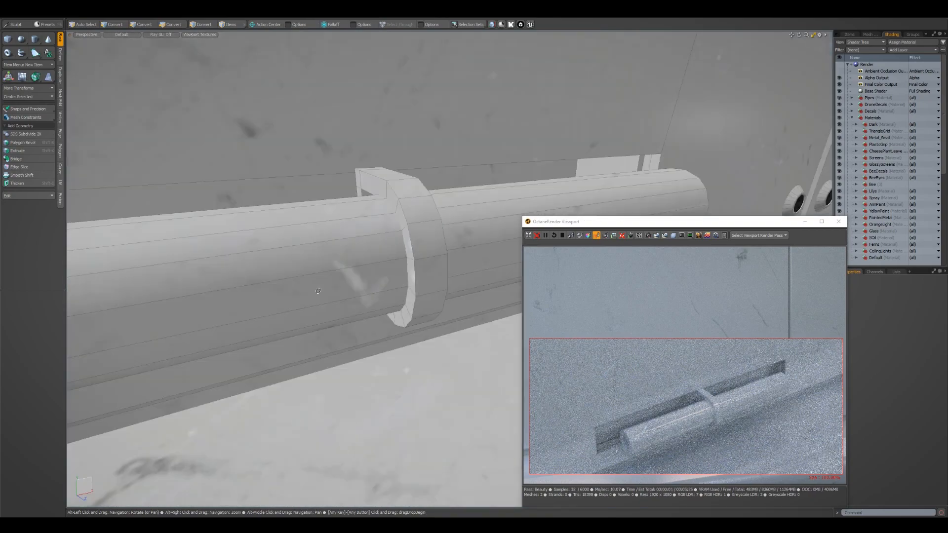
Select the whole clamp bracket and move it along the tube to one end
scroll(302, 290, "down", 5)
left_click_drag(419, 259, 383, 277, "alt")
double_click(410, 248)
key("r")
scroll(389, 276, "up", 3)
scroll(369, 282, "down", 3)
scroll(382, 276, "up", 2)
key("space")
double_click(396, 250)
key("w")
left_click_drag(424, 243, 254, 242)
Place a copy of the clamp bracket near the opposite end of the tube
key("space")
key("w")
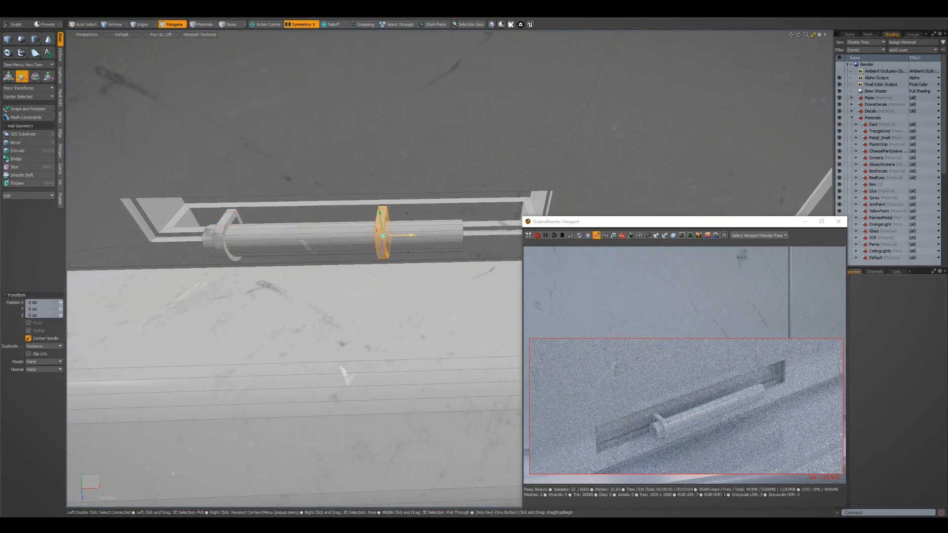
left_click_drag(468, 236, 468, 235)
Select the tube together with both clamps and push them back into the wall panel recess
left_click_drag(203, 311, 291, 323, "alt")
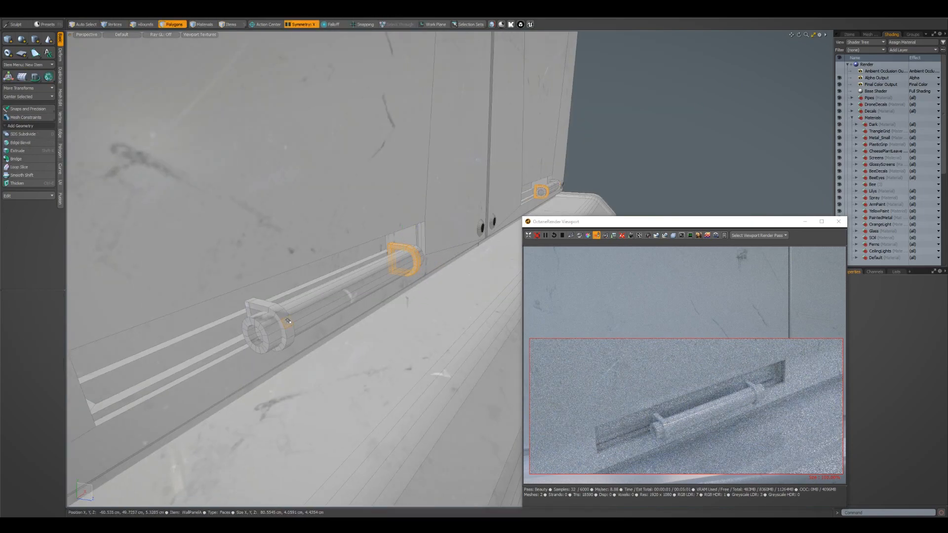
double_click(348, 295)
left_click_drag(383, 292, 366, 307)
right_click_drag(366, 307, 302, 271, "alt")
left_click_drag(301, 272, 340, 261, "alt")
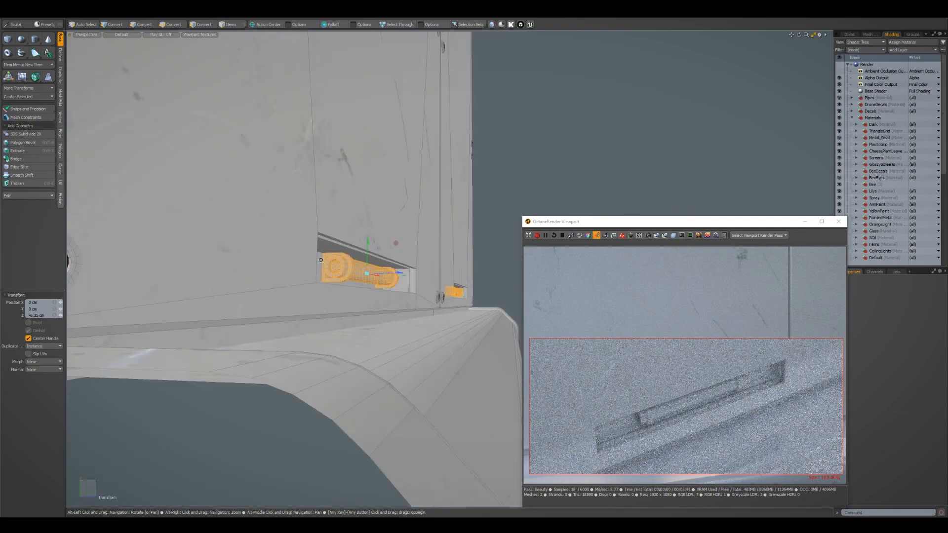
right_click_drag(341, 262, 410, 262, "alt")
left_click_drag(410, 262, 395, 267, "alt")
mouse_move(452, 294)
left_mouse_down()
mouse_move(405, 294)
mouse_move(456, 294)
left_mouse_up()
left_click_drag(456, 294, 420, 291, "alt")
Select the clamp brackets' rear faces and move them 2.3 cm deeper toward the back of the recess
left_click(466, 291)
key("r")
key("3")
left_click(441, 334)
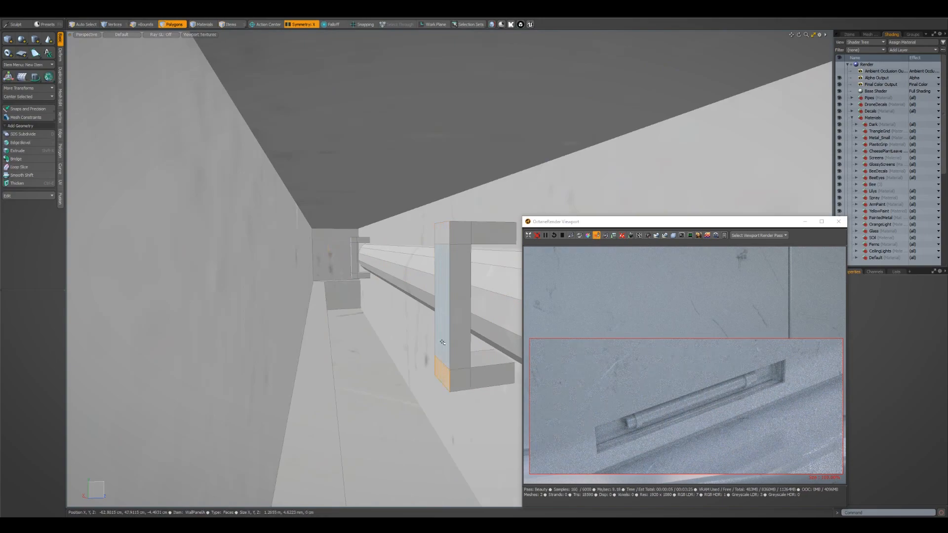
left_click(441, 240, "shift")
left_click_drag(440, 240, 226, 300, "alt")
right_click_drag(226, 301, 165, 305, "alt")
left_click_drag(208, 290, 289, 286, "alt")
right_click_drag(289, 286, 346, 280, "alt")
left_click_drag(342, 300, 364, 262, "alt")
key("w")
left_click_drag(312, 234, 351, 235)
right_click_drag(351, 235, 289, 238, "alt")
left_click_drag(289, 238, 340, 244, "alt")
right_click_drag(340, 244, 377, 245, "alt")
left_click_drag(378, 244, 314, 277, "alt")
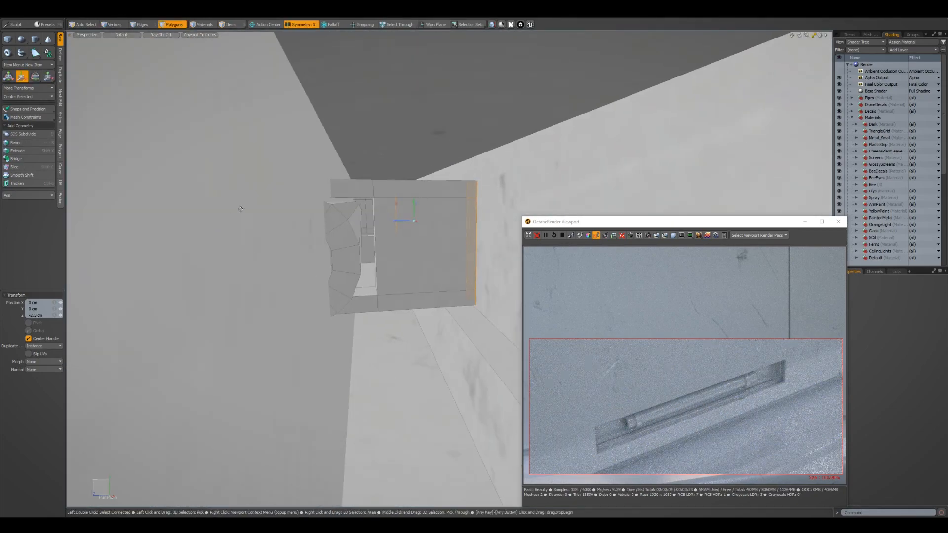
Select the large rear polygons behind the wall panels and delete them
key("5")
left_click(300, 165)
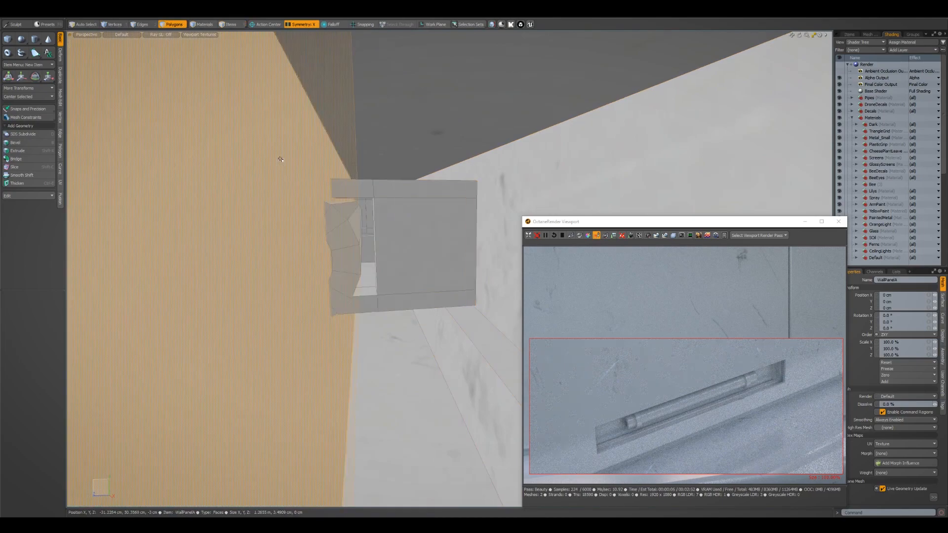
key("shift+h")
left_click_drag(274, 237, 352, 235, "alt")
right_click_drag(351, 235, 158, 248, "alt")
left_click_drag(159, 247, 341, 230, "alt")
key("u")
right_click_drag(247, 232, 346, 233, "alt")
left_click_drag(346, 233, 454, 217, "alt")
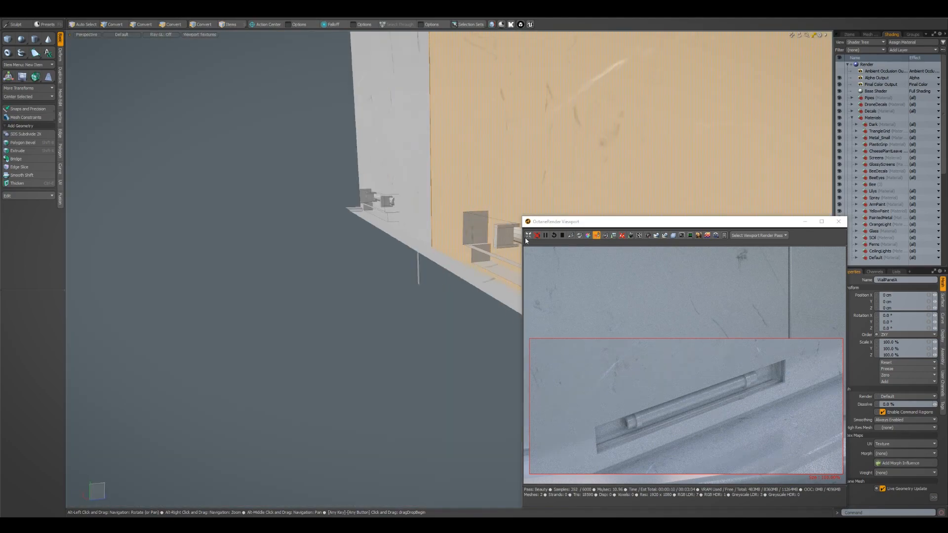
key("Delete")
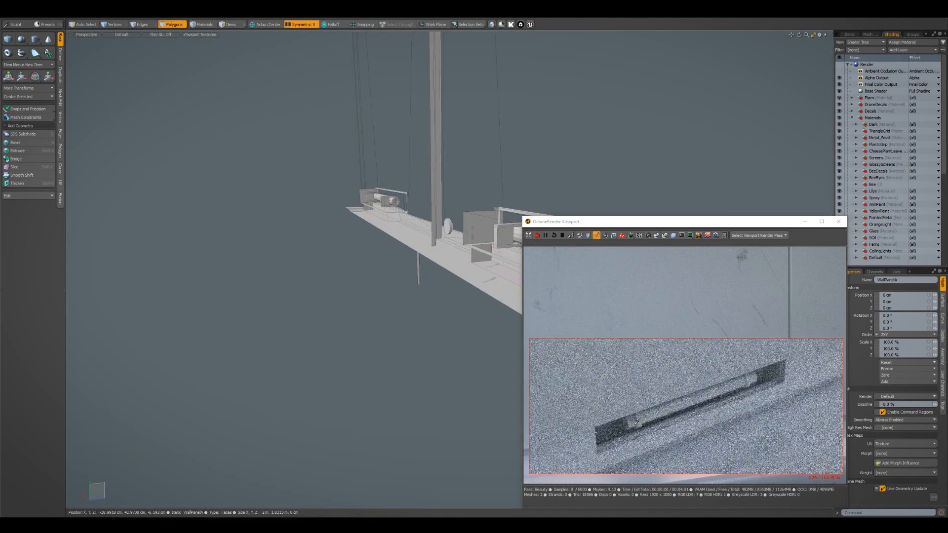
Inspect the clamped tube in its recess and frame an Octane render region around the surrounding wall area
left_click_drag(498, 292, 390, 278, "alt")
right_click_drag(390, 279, 415, 277, "alt")
left_click_drag(316, 277, 382, 273, "alt")
right_click_drag(382, 272, 391, 273, "alt")
left_click_drag(392, 272, 393, 294, "alt")
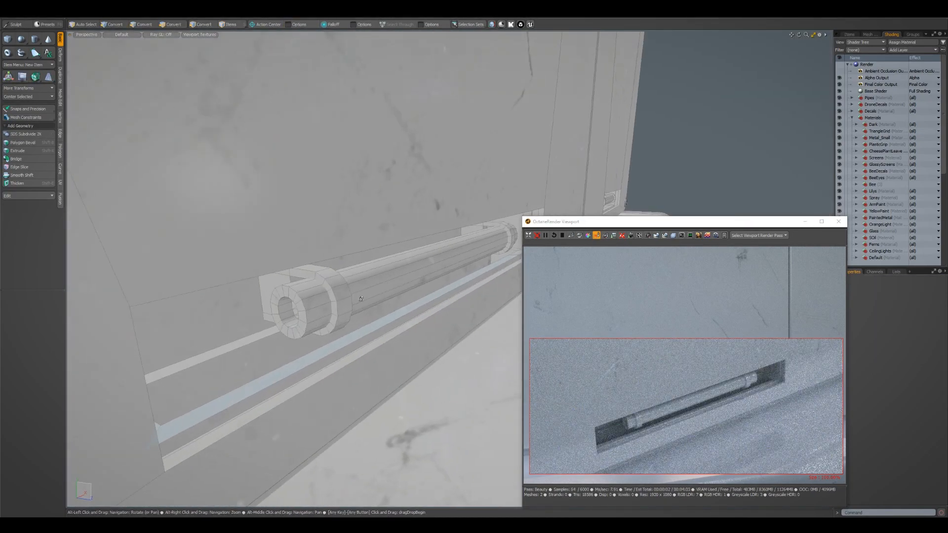
right_click_drag(393, 294, 407, 296, "alt")
left_click_drag(408, 297, 370, 304, "alt")
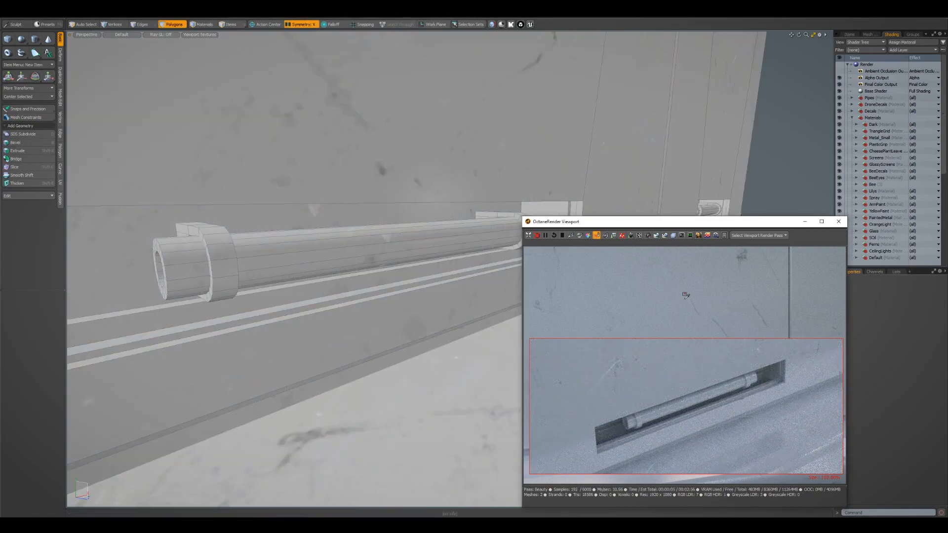
left_click(734, 326)
left_click_drag(751, 328, 691, 376, "alt")
left_click_drag(805, 291, 571, 435)
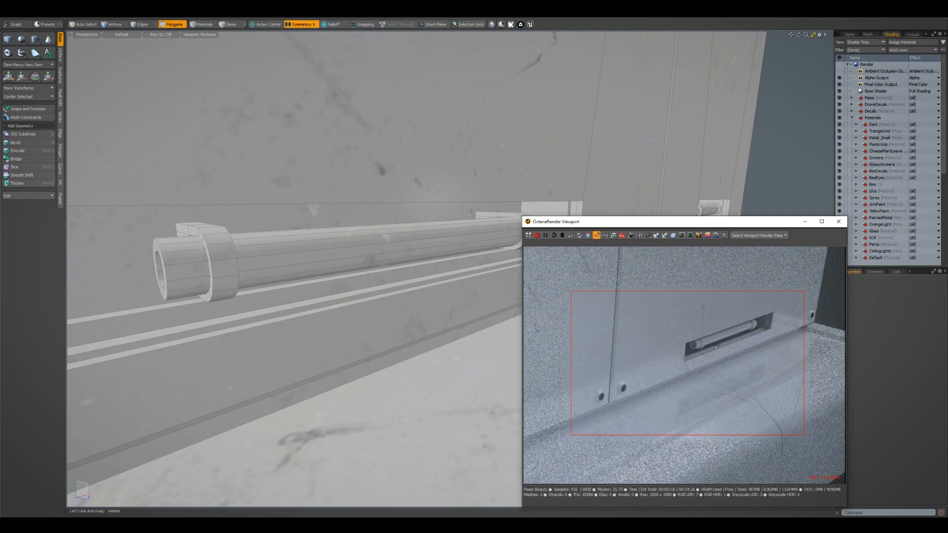
Close the Octane viewport, show the Scene group and hide the Instances group
left_click(838, 222)
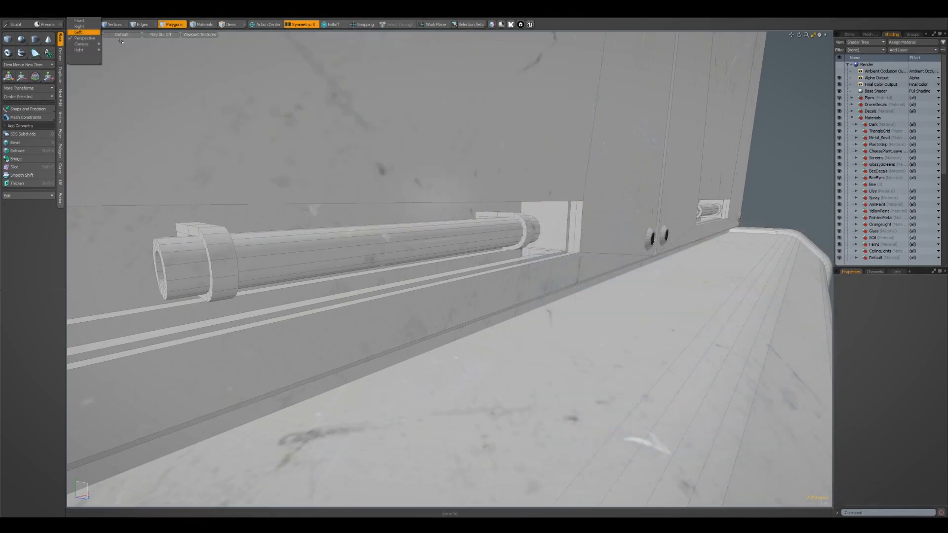
left_click(855, 38)
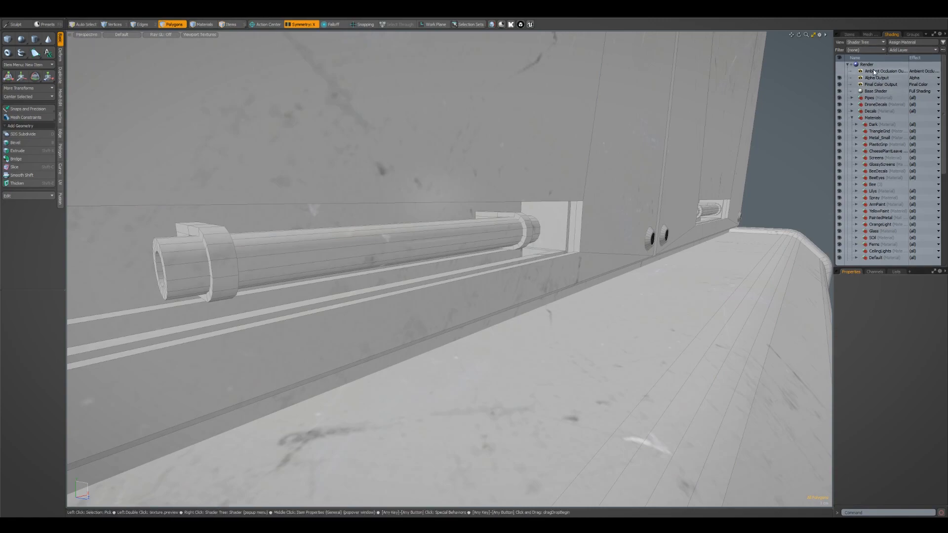
left_click(852, 36)
left_click(840, 70)
left_click(840, 77)
left_click_drag(426, 210, 404, 241, "alt")
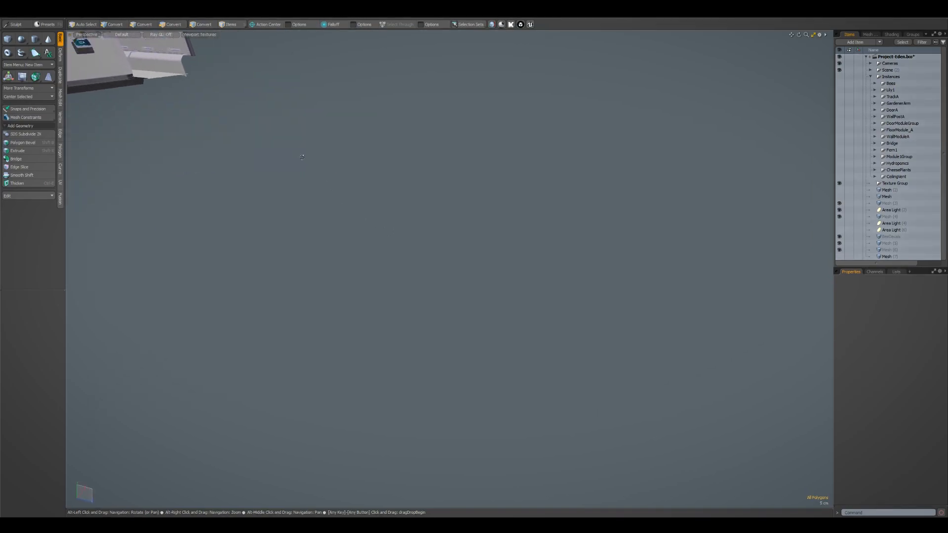
Fit the full corridor in view and examine the wall modules behind the planters
key("5")
left_click(172, 60)
key("shift+a")
key("Escape")
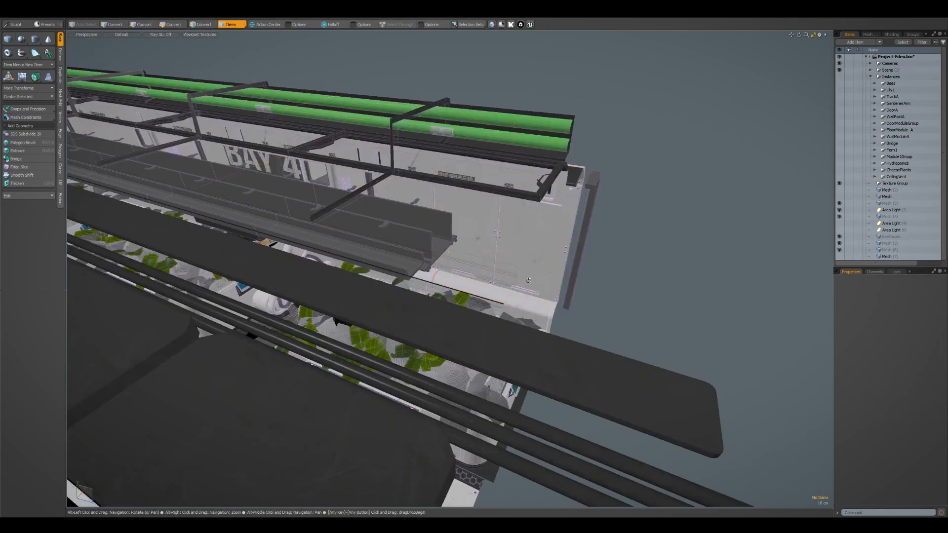
left_click_drag(533, 282, 474, 247, "alt")
scroll(533, 286, "up", 5)
middle_click_drag(624, 345, 489, 237, "alt")
left_click_drag(489, 237, 519, 274, "alt")
scroll(607, 247, "down", 8)
scroll(389, 250, "up", 3)
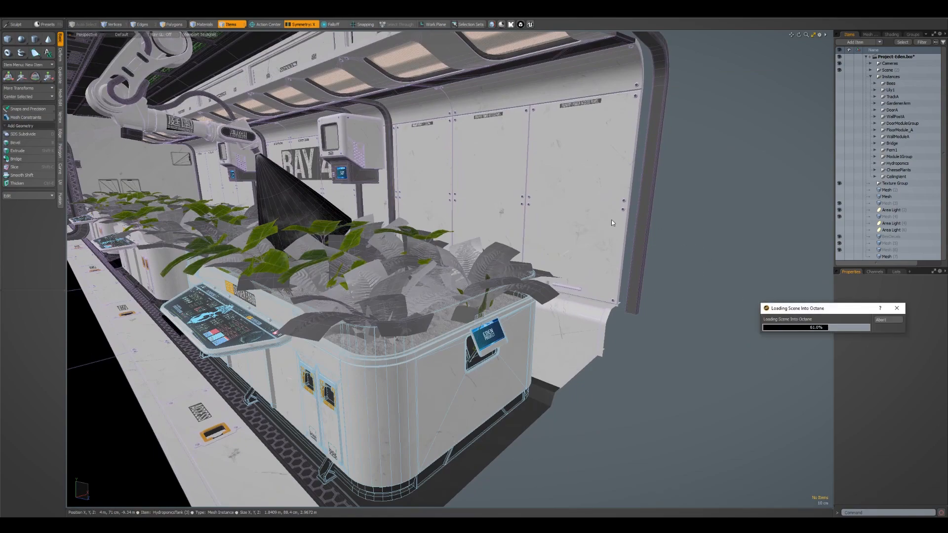
Switch the viewport to the FreeCam camera
left_click(88, 36)
mouse_move(102, 51)
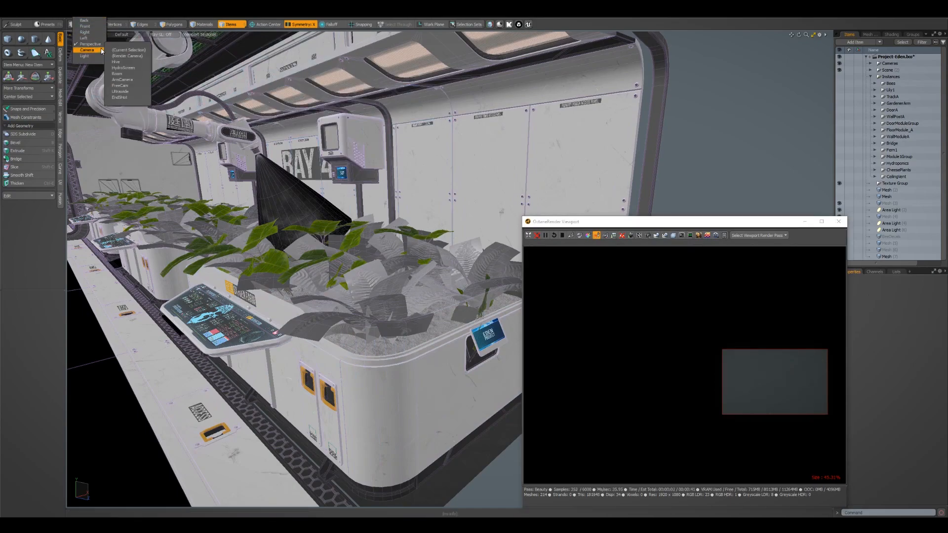
left_click(130, 85)
Reset the Octane render region so the whole camera frame renders
left_click(596, 236)
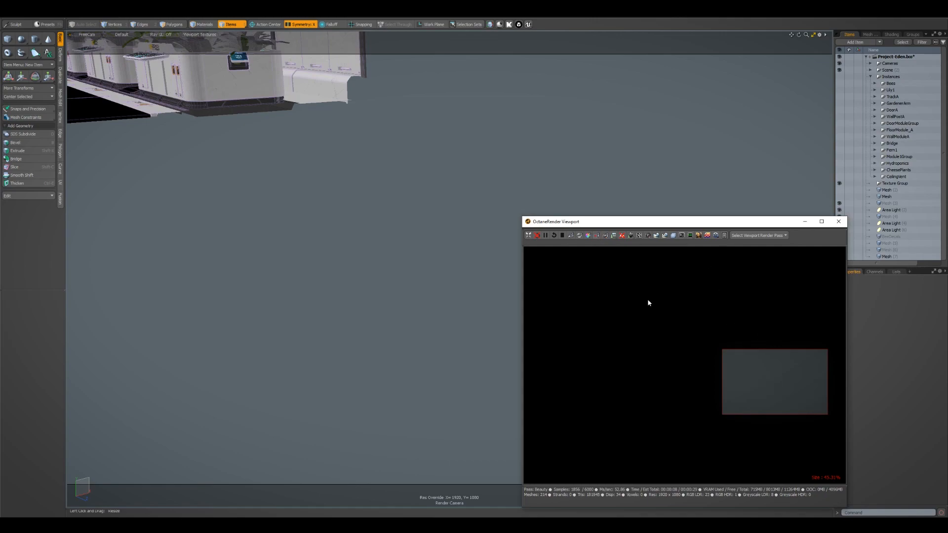
left_click(596, 235)
left_click(737, 363)
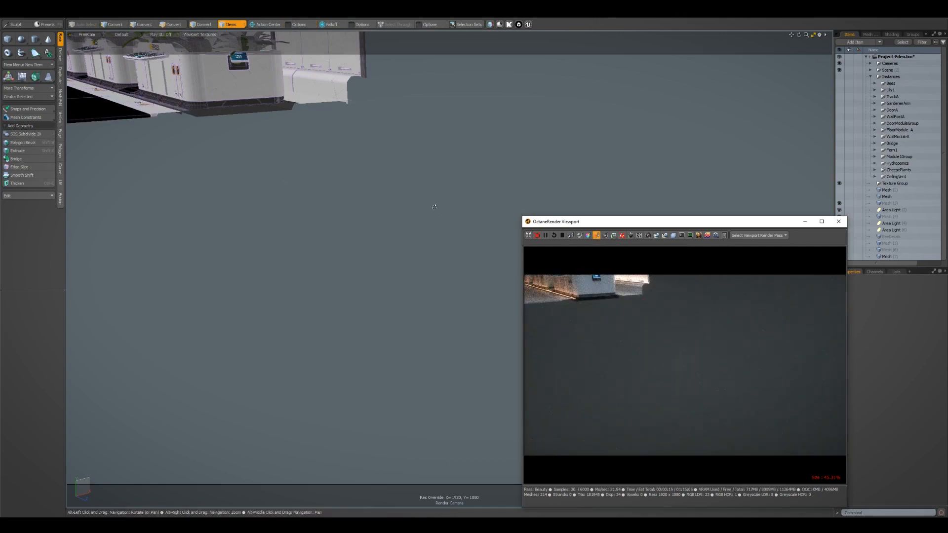
Fly FreeCam with game navigation into the corridor to frame the wall recesses beneath the BAY 4 sign and the Eden Project screen
left_click(299, 239)
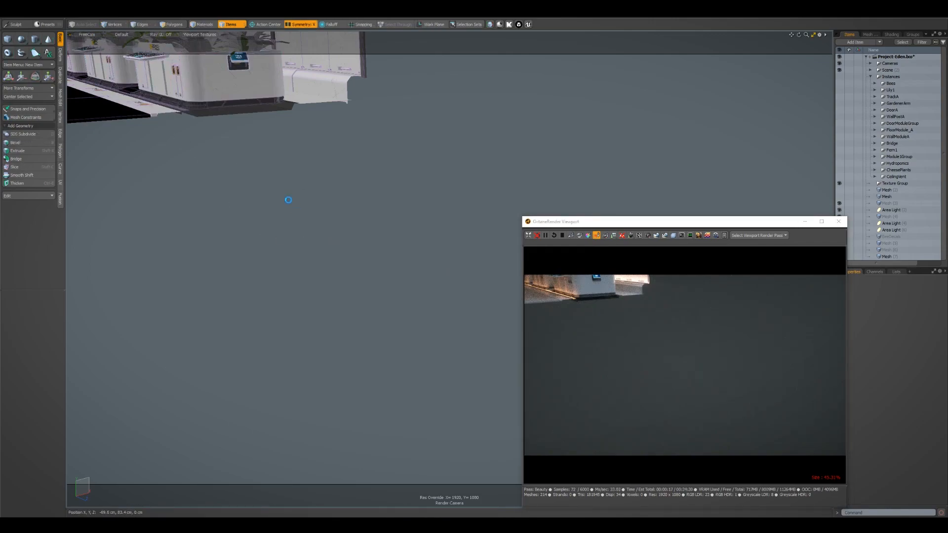
key("ctrl+shift+s")
left_click(419, 264)
key("ctrl+shift+w")
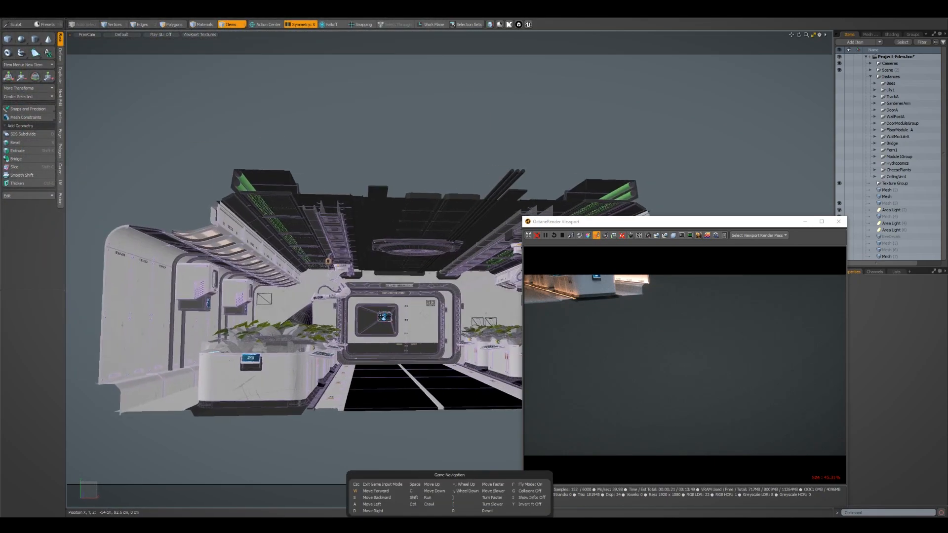
key("w")
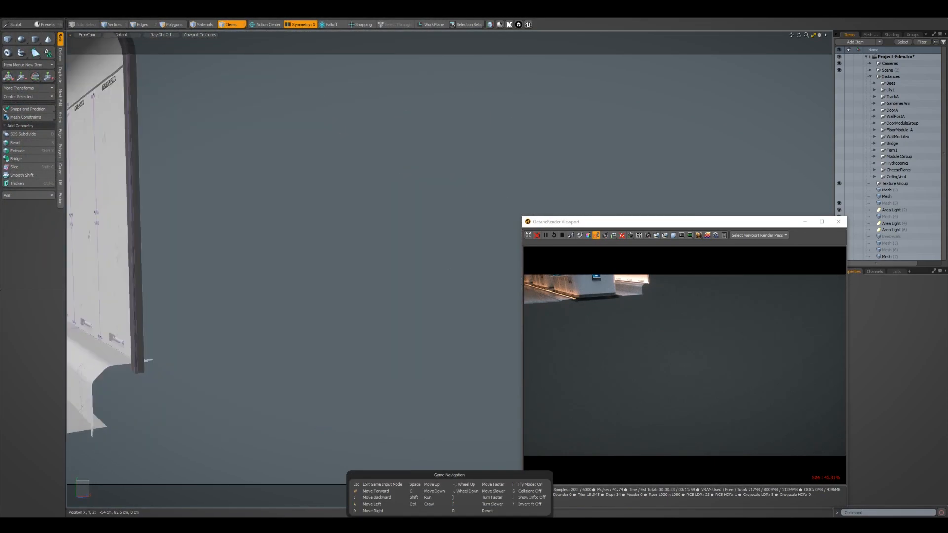
key("a")
key("w")
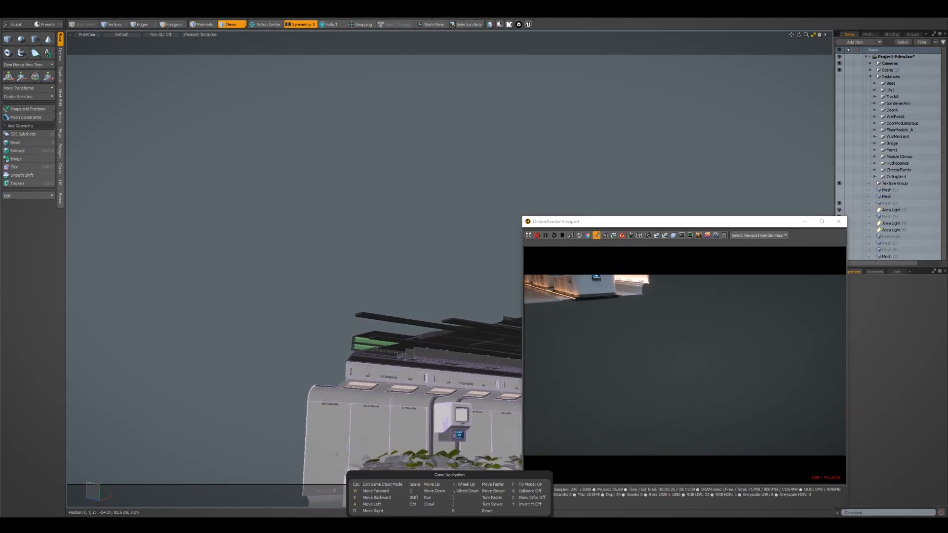
key("w")
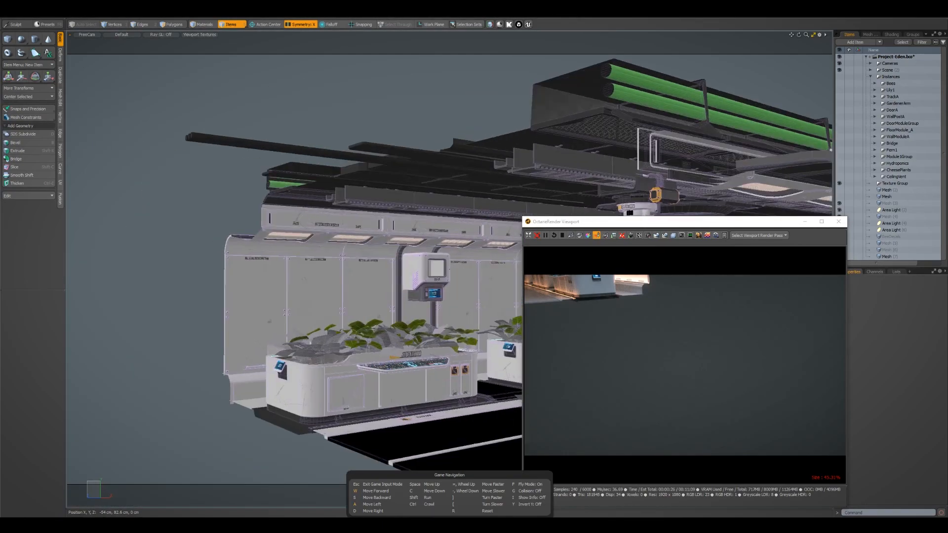
key("w")
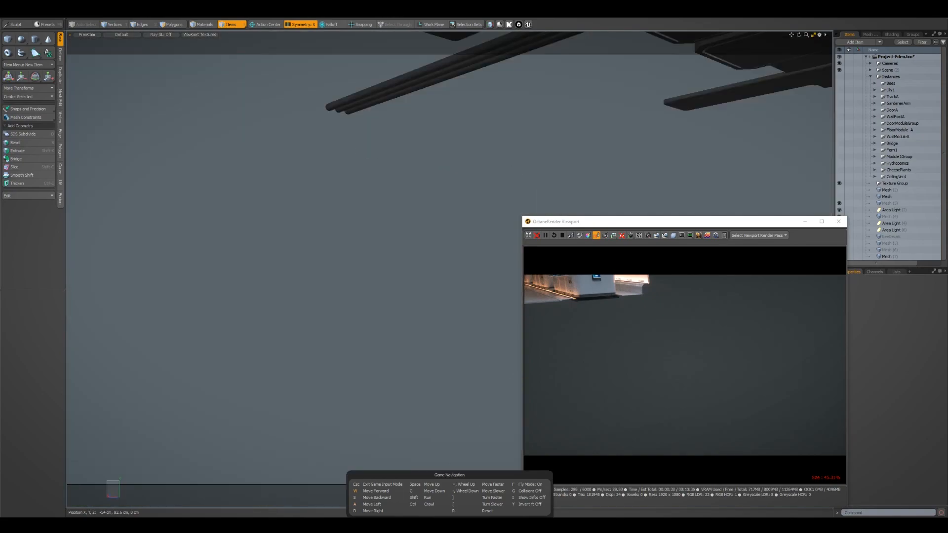
key("w")
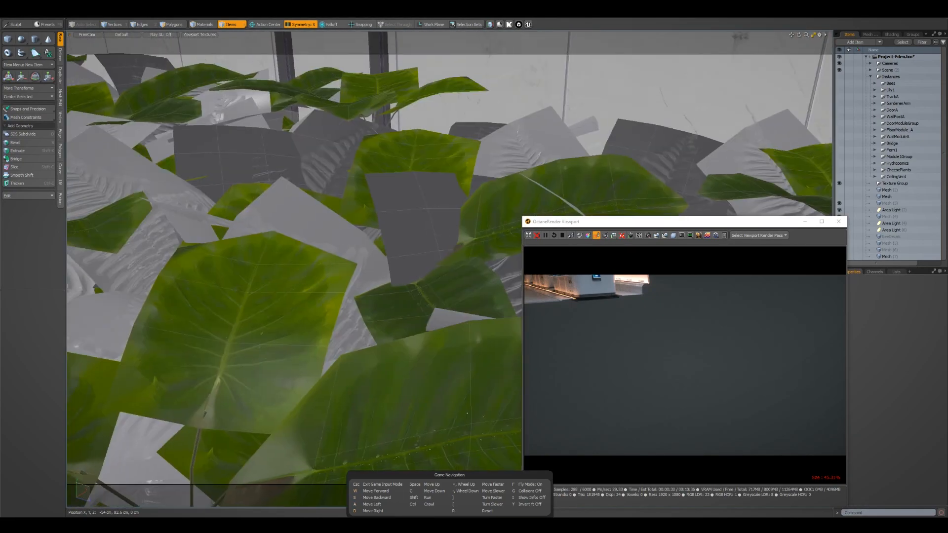
key("w")
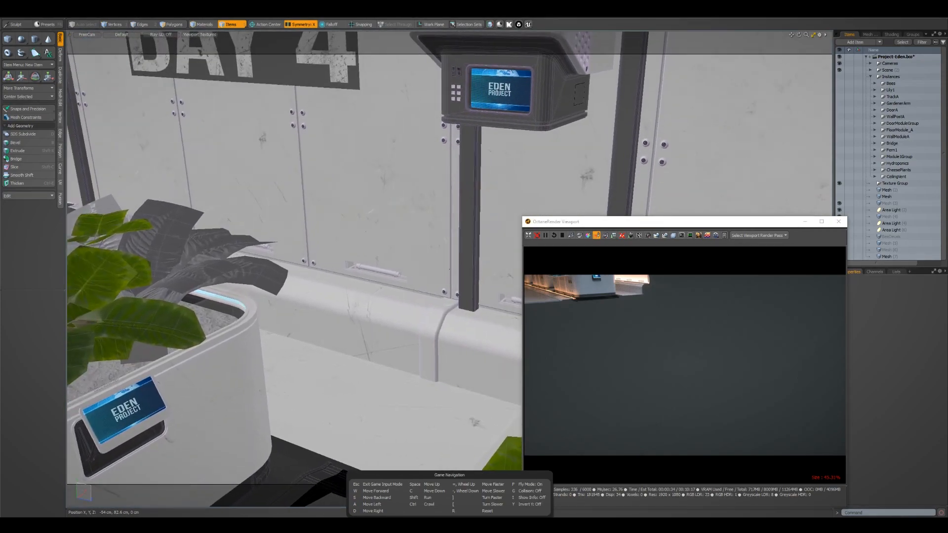
key("Escape")
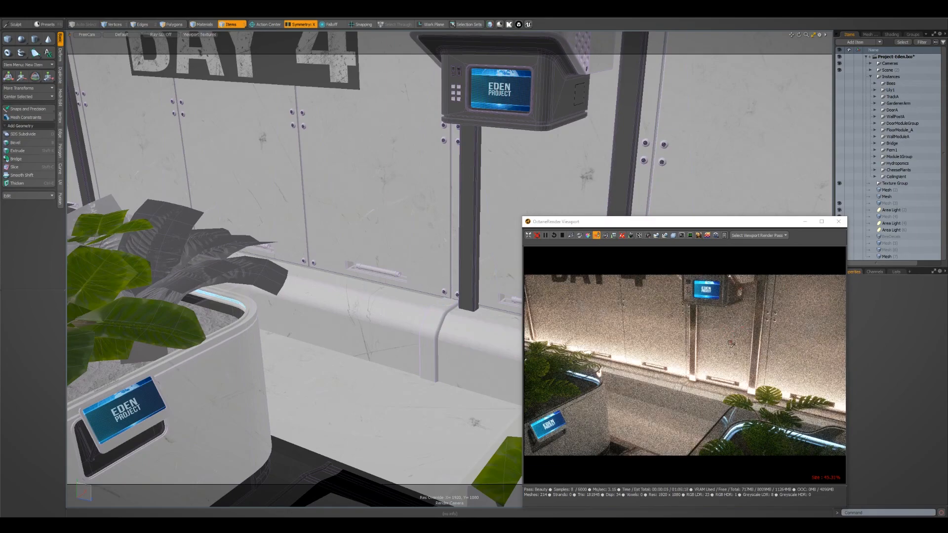
Zoom the Octane preview in on the lit wall recesses and limit rendering to a region around them
scroll(729, 340, "up", 5)
scroll(731, 344, "down", 5)
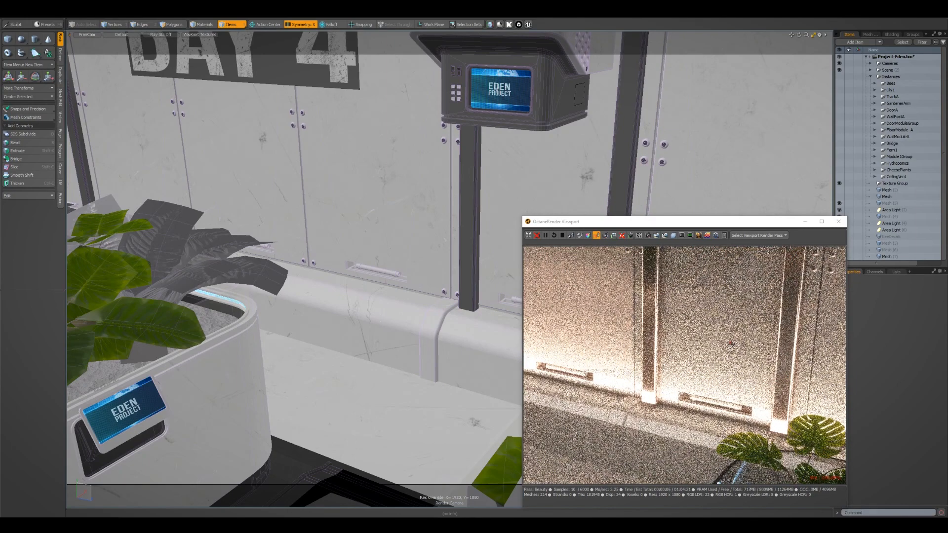
scroll(731, 344, "up", 5)
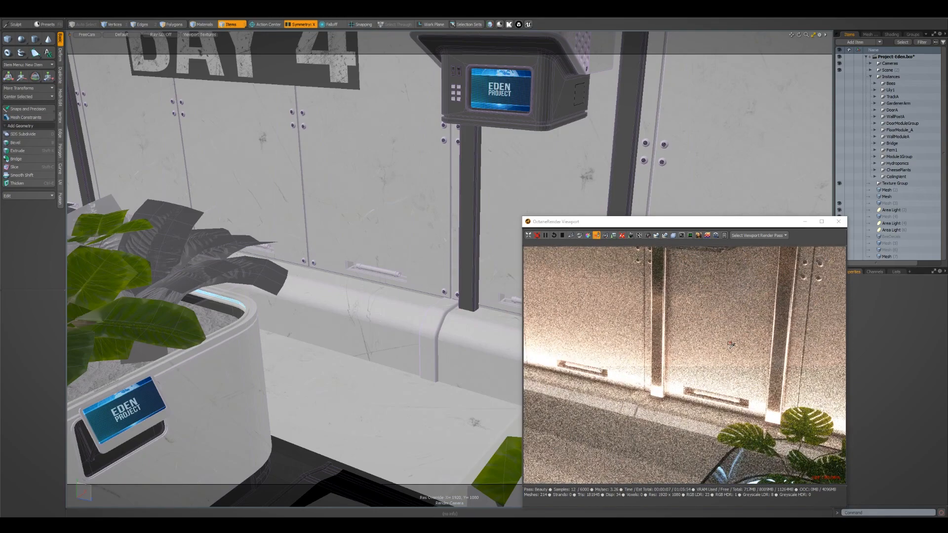
middle_click_drag(731, 344, 772, 346)
left_click_drag(809, 308, 500, 468)
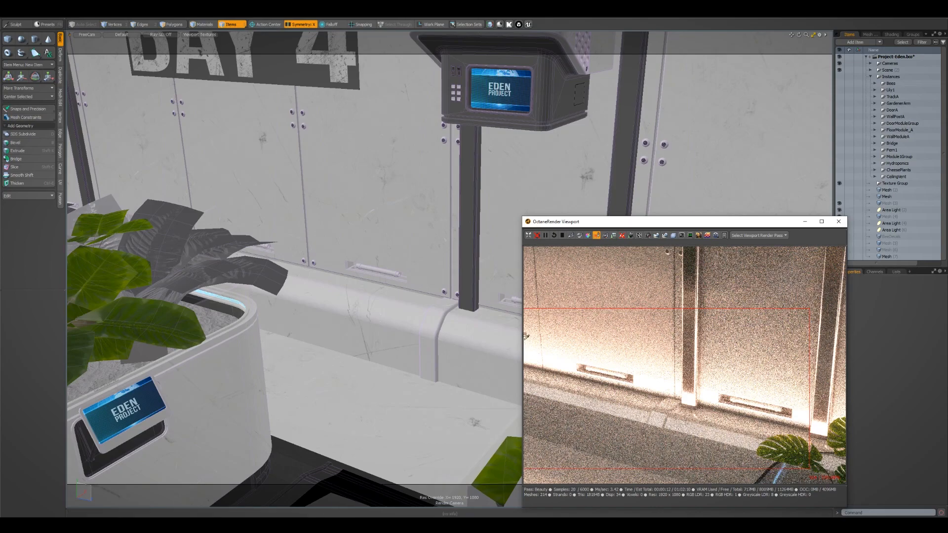
Widen the Octane preview, examine the lit wall recesses and bench between the planters, and close the preview
left_click_drag(521, 340, 177, 339)
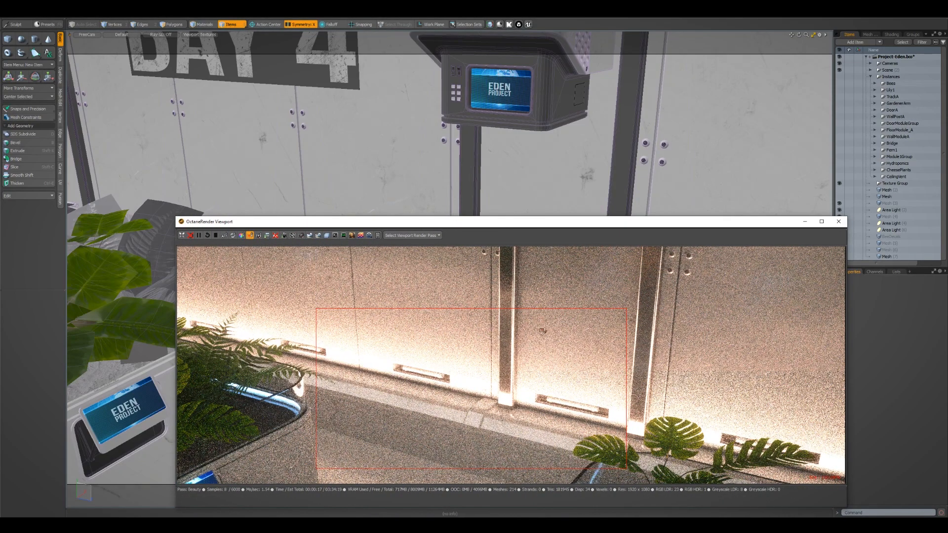
middle_click_drag(600, 343, 648, 330)
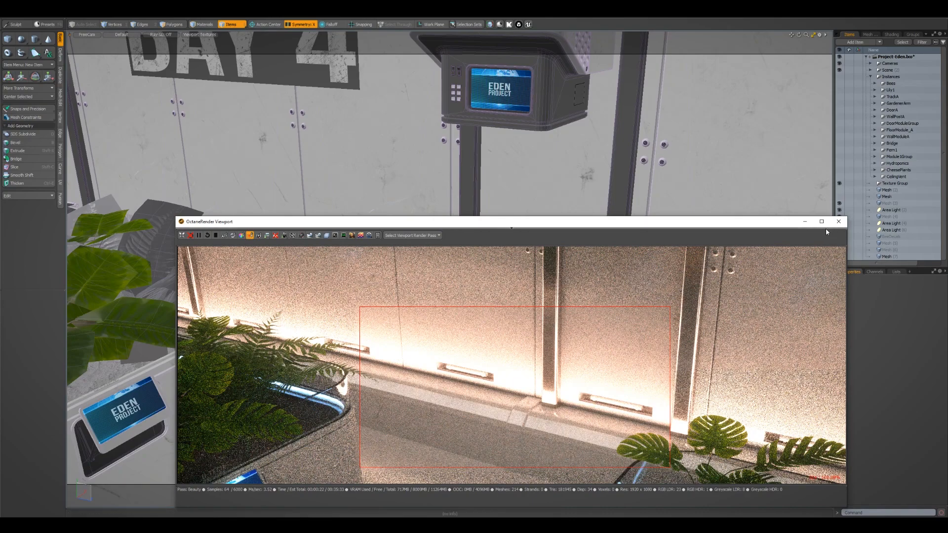
middle_click_drag(684, 336, 557, 259)
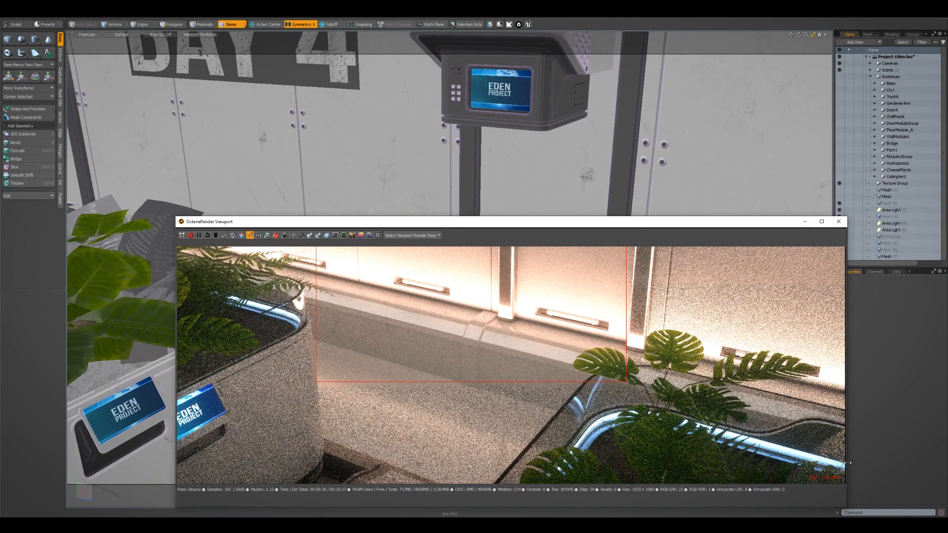
middle_click_drag(600, 316, 664, 399)
middle_click_drag(600, 357, 523, 291)
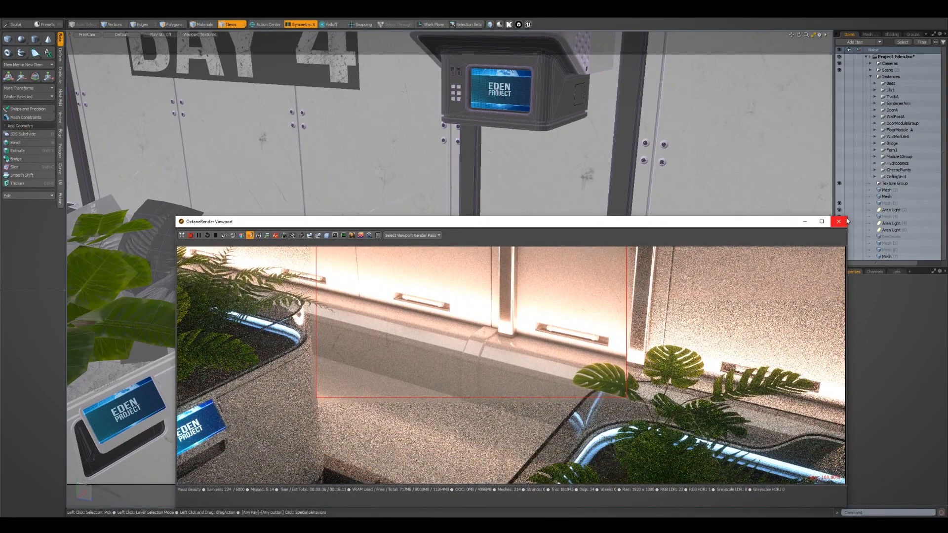
left_click(837, 222)
Test-render the FreeCam view with the built-in renderer and close the render window
key("F9")
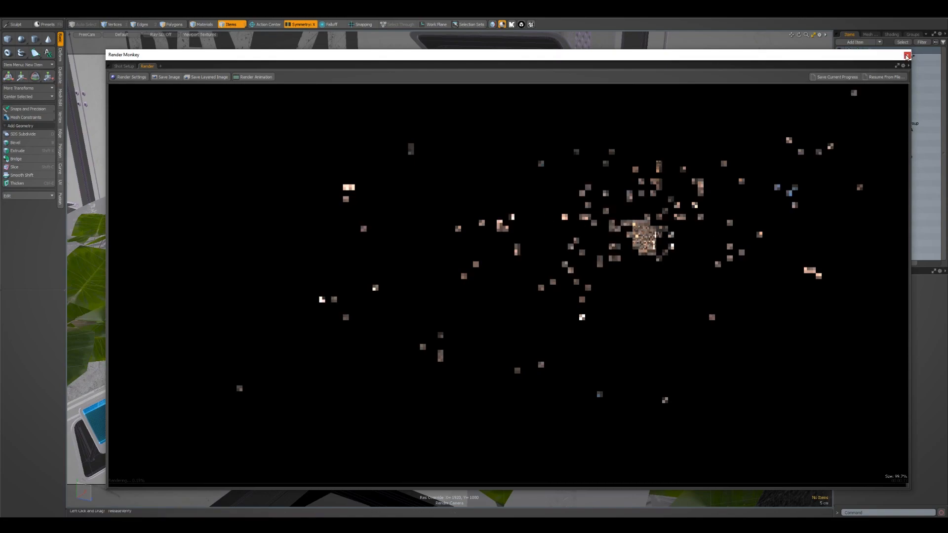
left_click(907, 55)
Move FreeCam back to frame the corner of the Oxygen Farm planter with the BAY 4 wall behind it
left_click_drag(635, 241, 503, 230, "alt")
left_click(498, 225)
right_click_drag(503, 230, 545, 249, "alt")
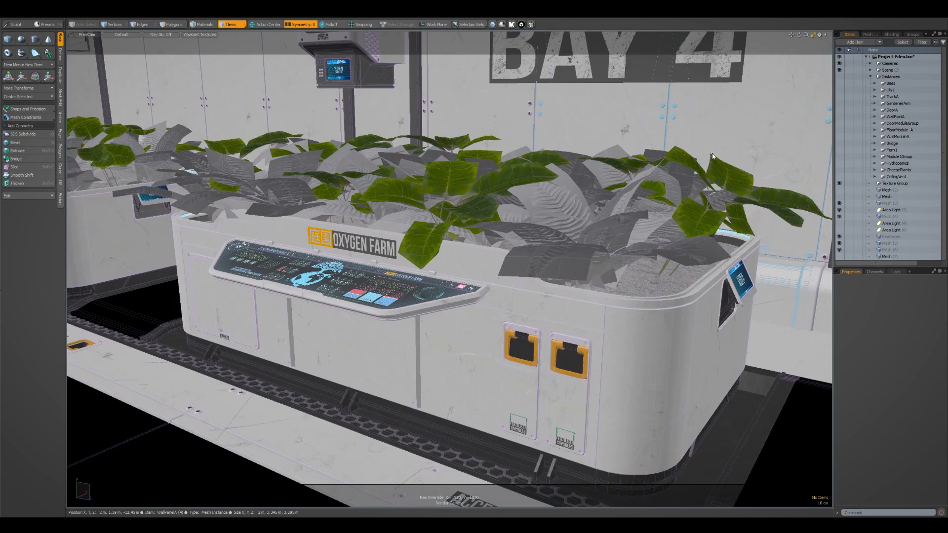
left_click_drag(713, 157, 677, 166, "alt")
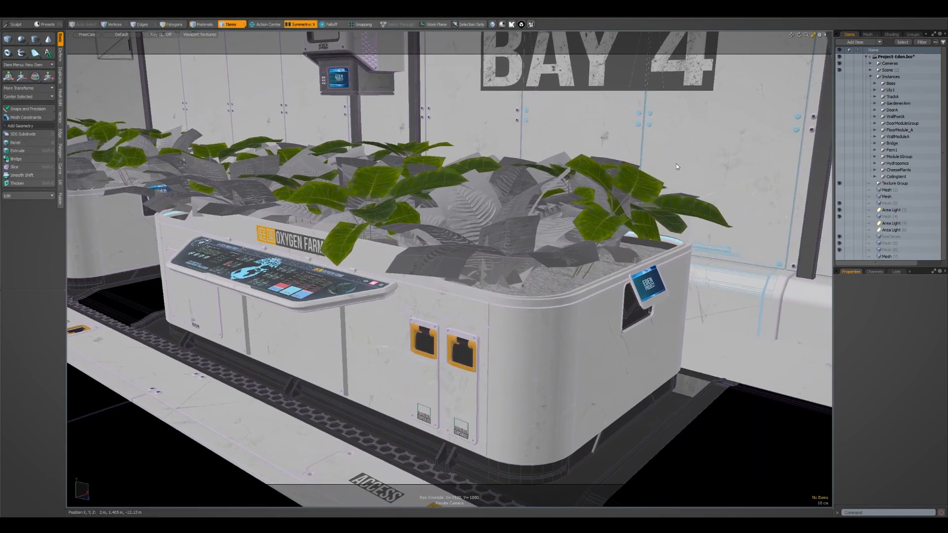